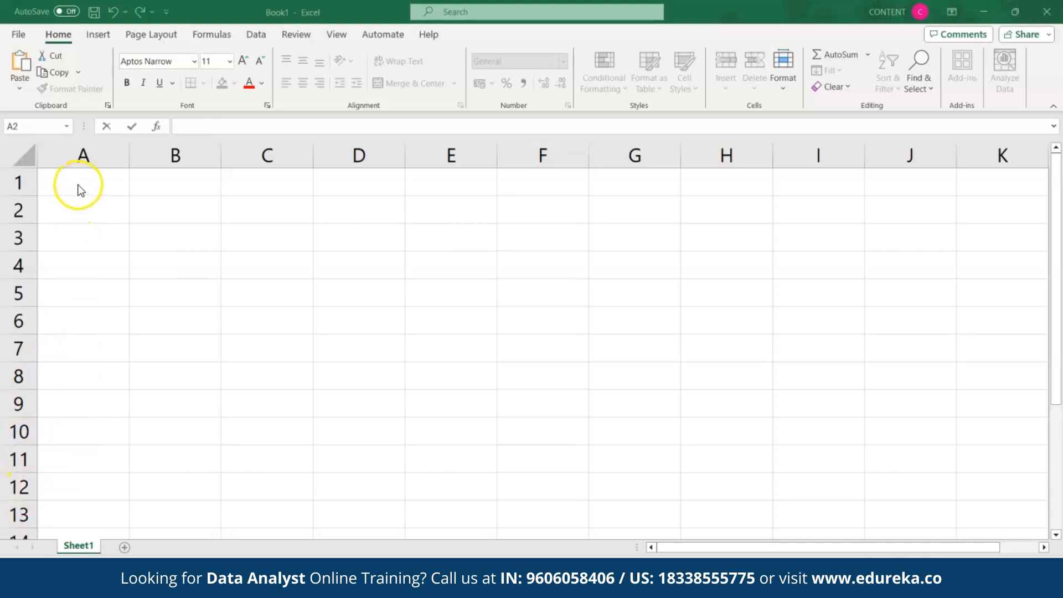
# Step: Enter 4 in A1 and 6 in A2
pyautogui.click(72, 190)
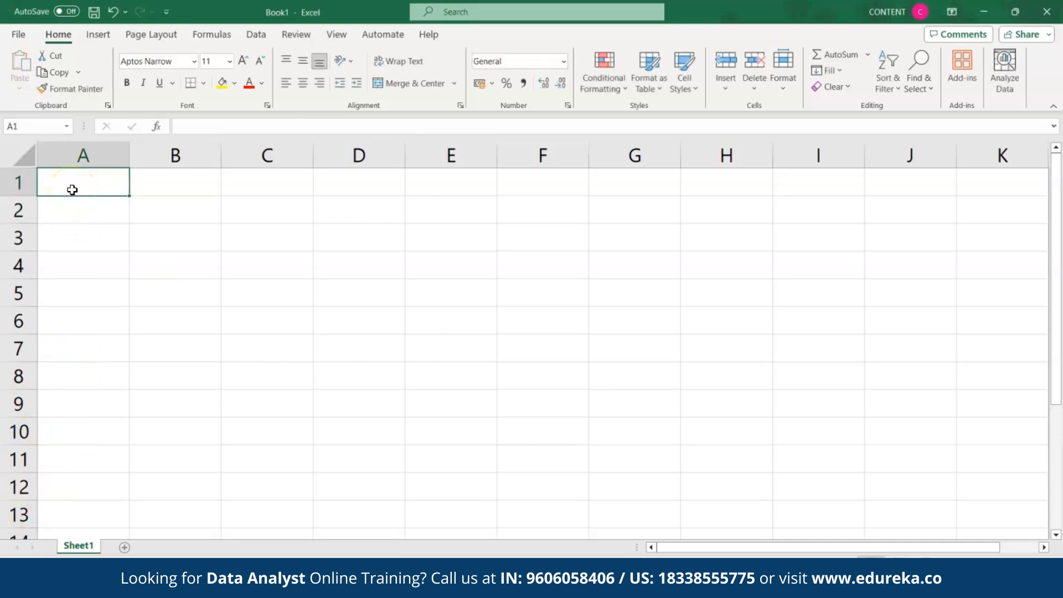
pyautogui.write('4')
pyautogui.click(76, 210)
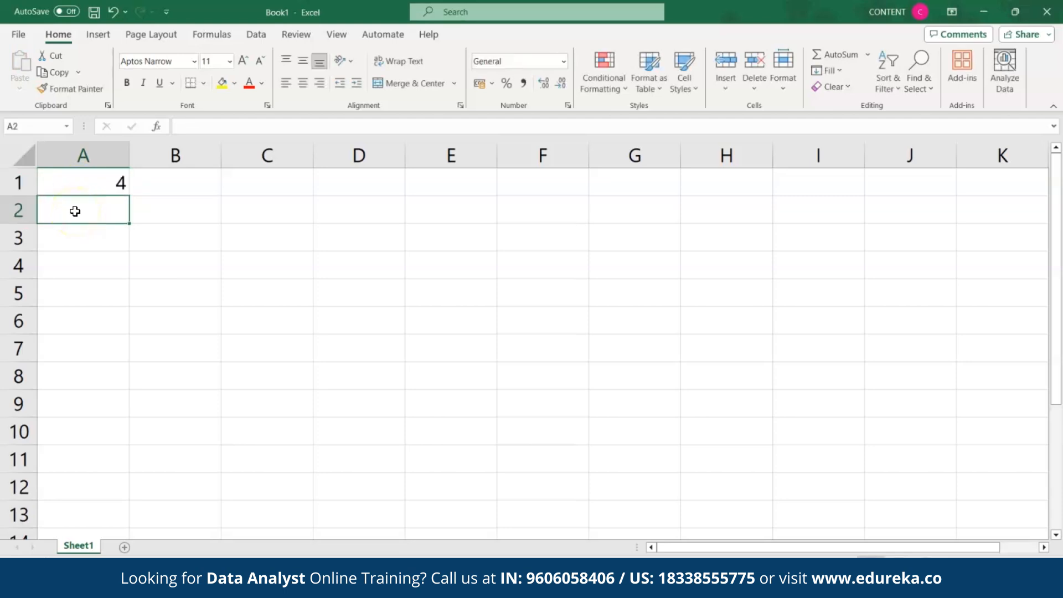
pyautogui.write('6')
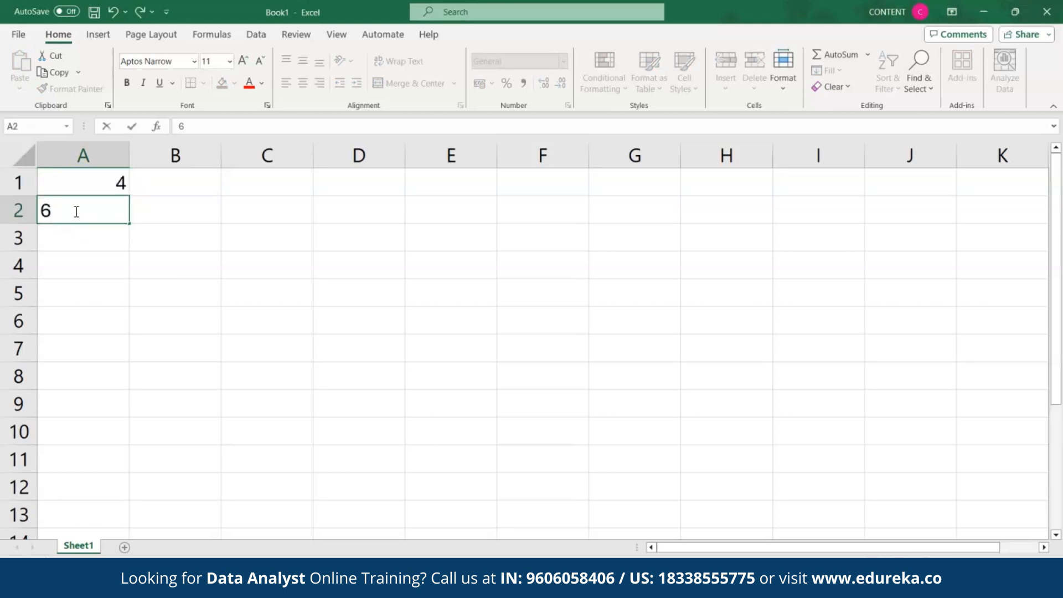
# Step: Add A1 and A2 in A3 with the formula =A1+A2, giving 10
pyautogui.click(69, 242)
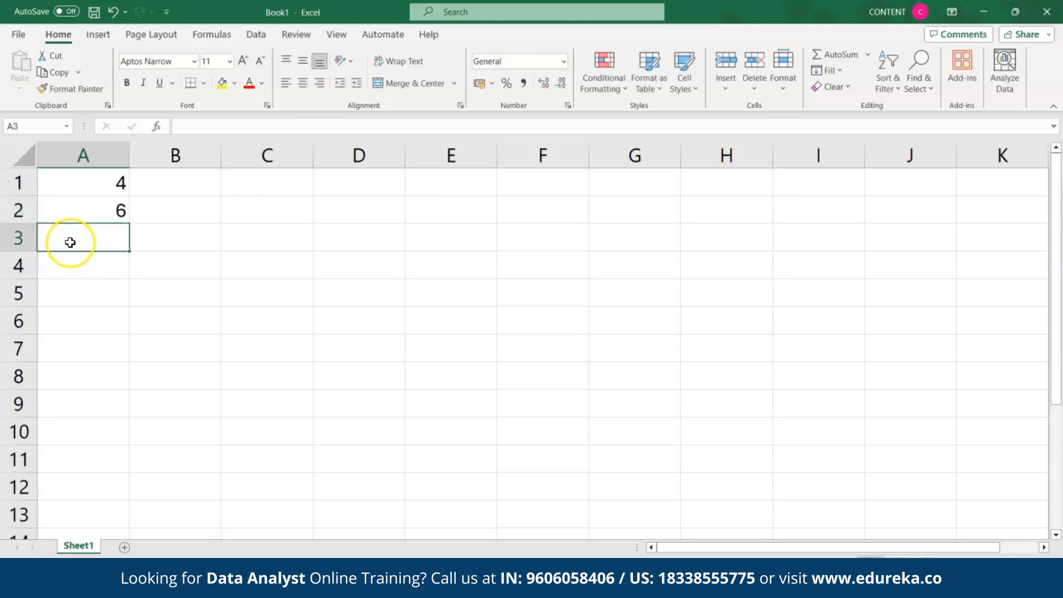
pyautogui.write('=')
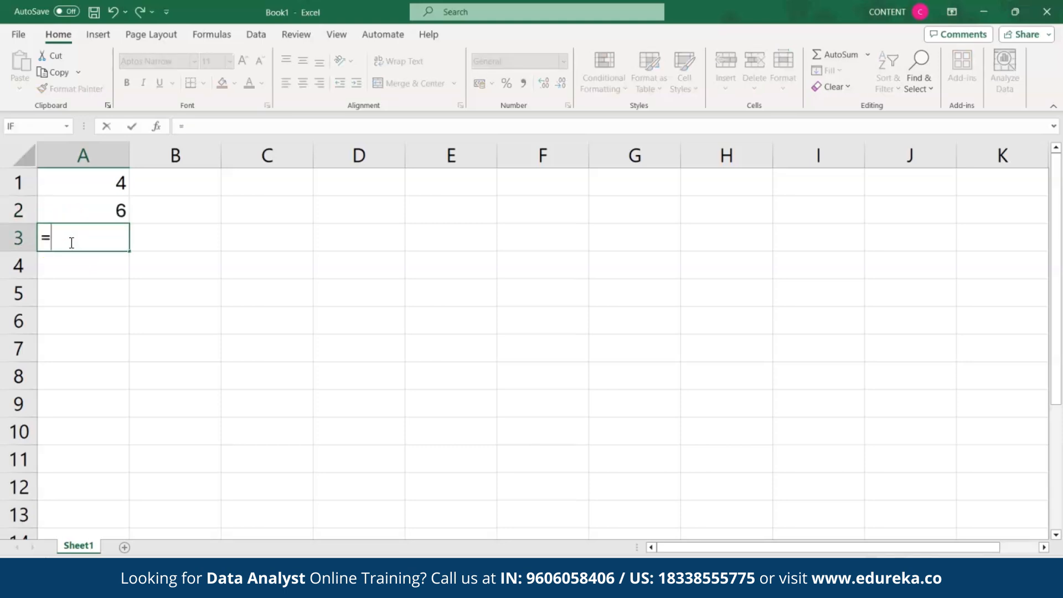
pyautogui.click(65, 196)
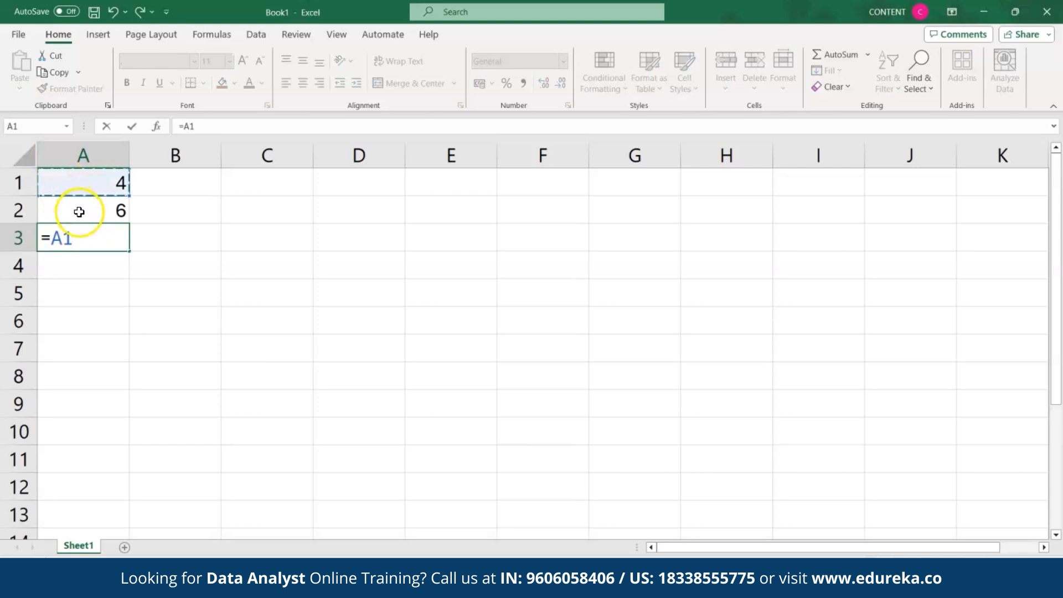
pyautogui.write('+')
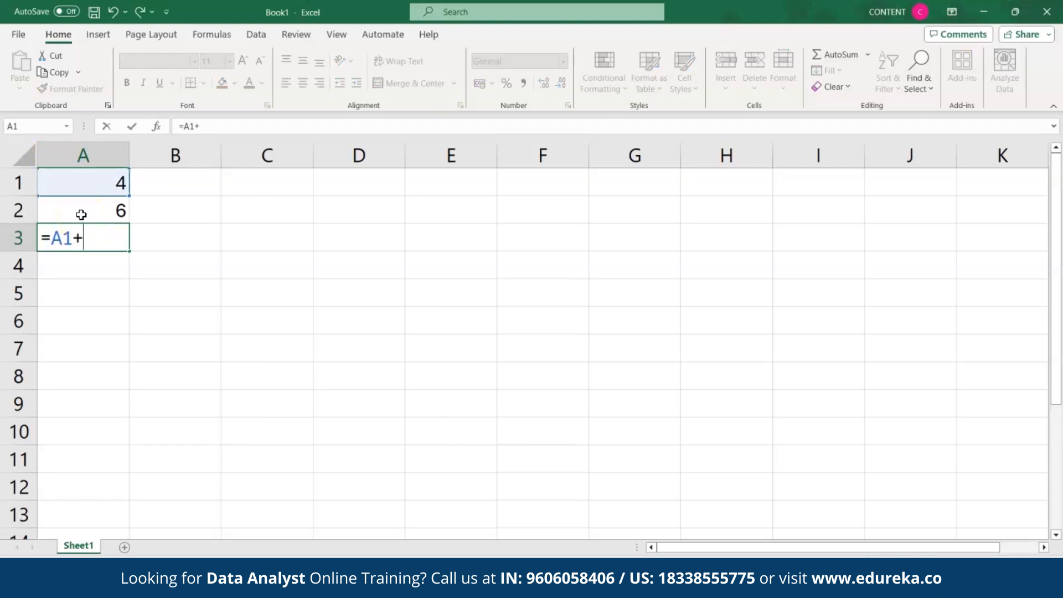
pyautogui.click(82, 215)
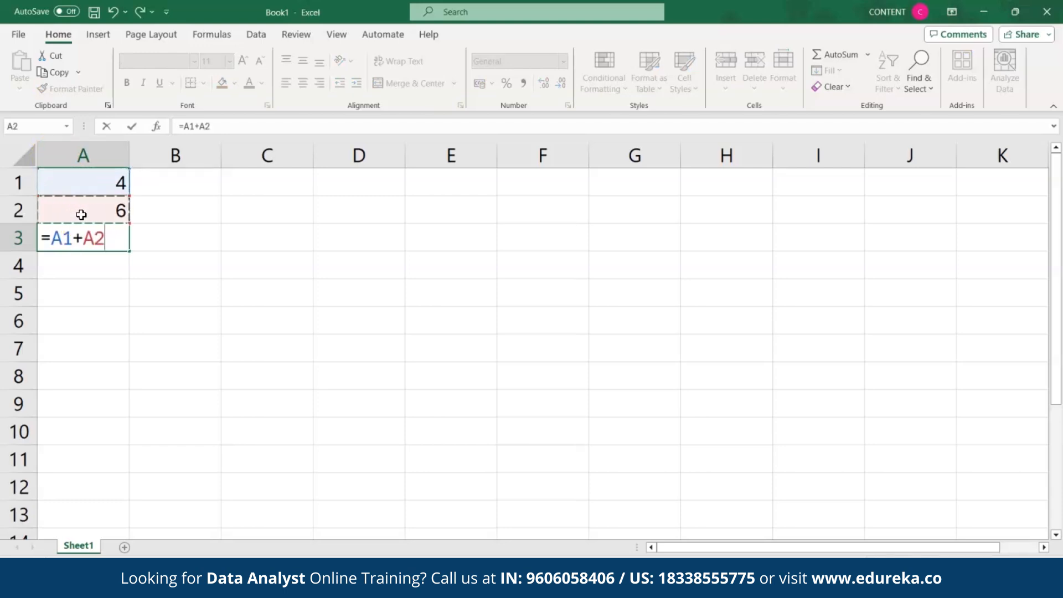
pyautogui.click(115, 242)
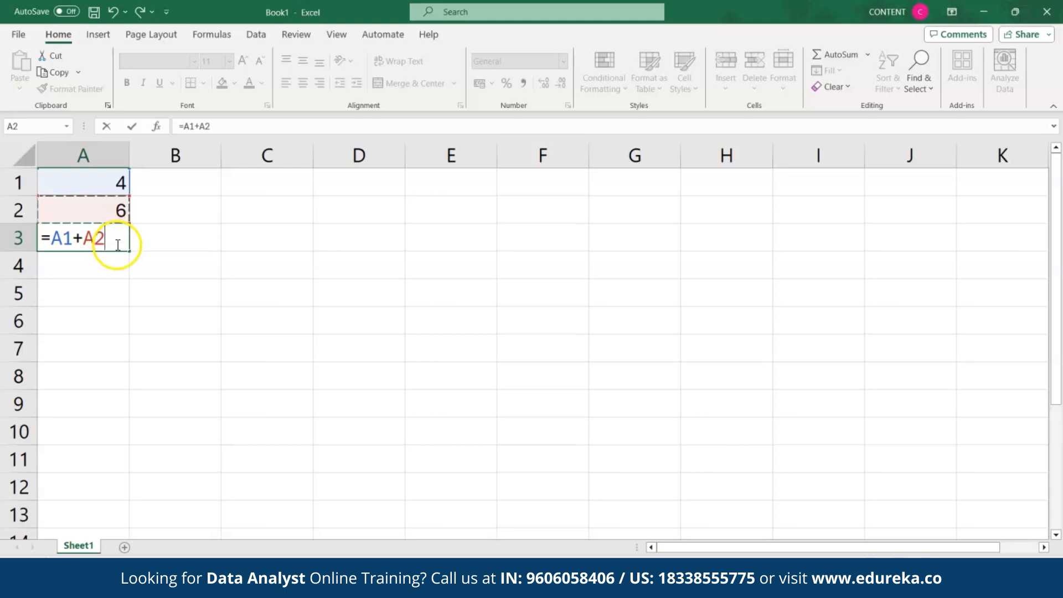
pyautogui.press('Return')
pyautogui.click(104, 238)
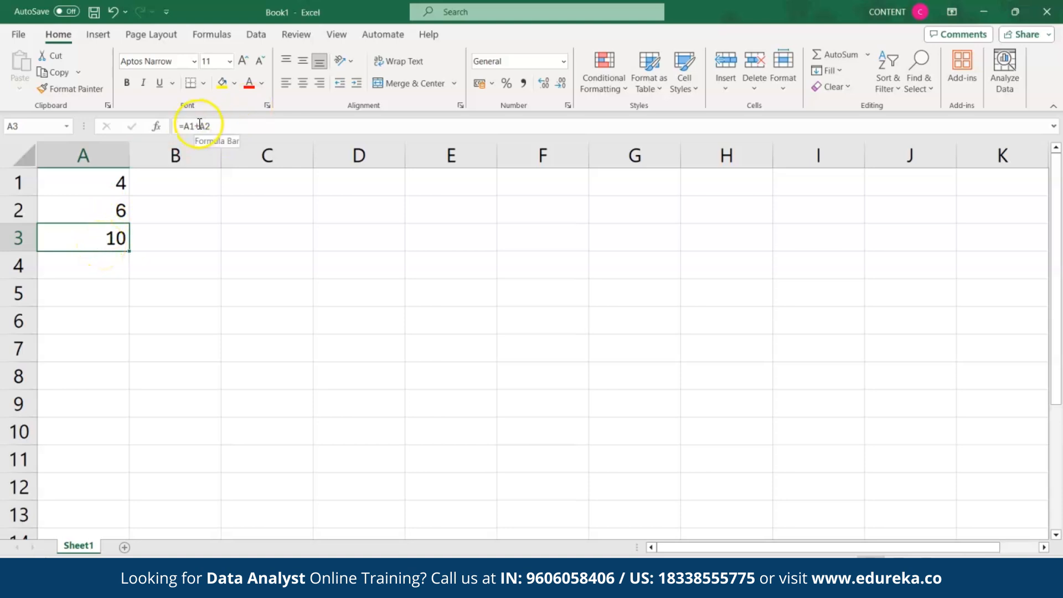
# Step: Change A3's formula to =A1*A2 so it multiplies the two values
pyautogui.click(199, 125)
pyautogui.press('BackSpace')
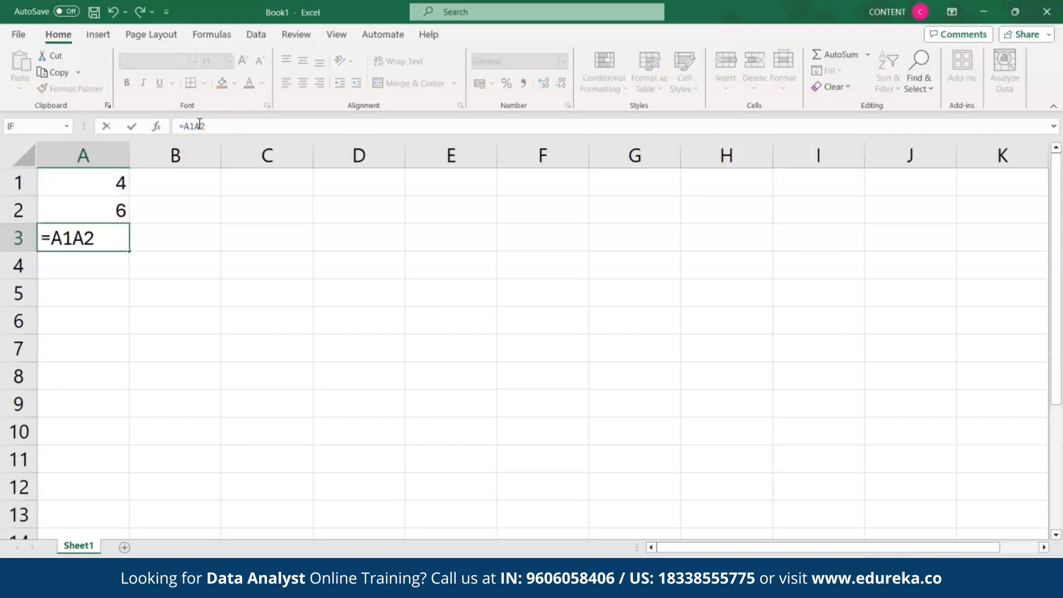
pyautogui.write('*')
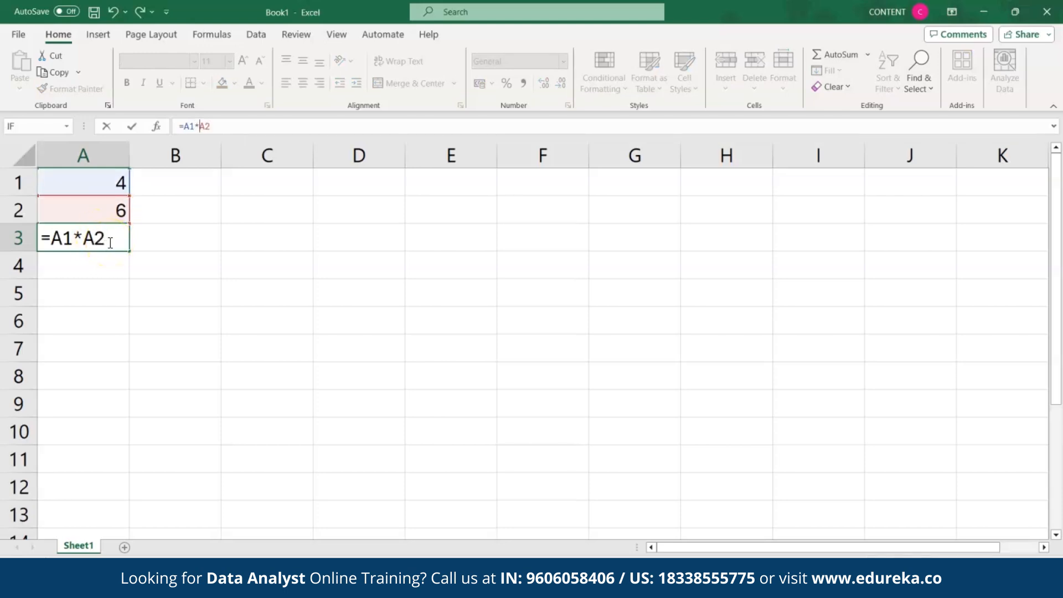
pyautogui.press('Return')
pyautogui.click(107, 237)
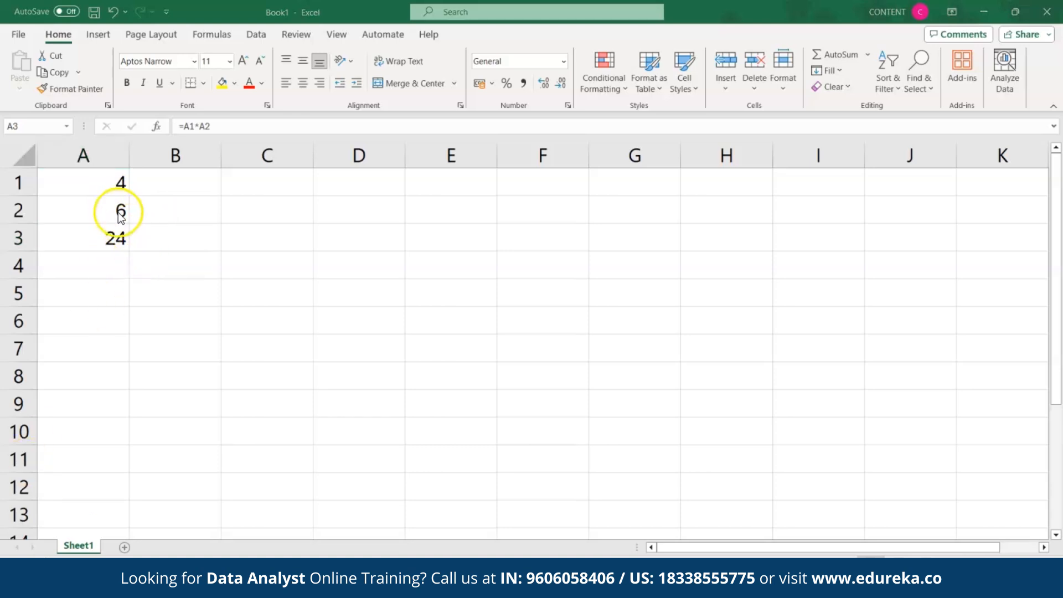
# Step: Enter 3 in B1 and fill A3's product formula across to B3 and C3
pyautogui.click(168, 182)
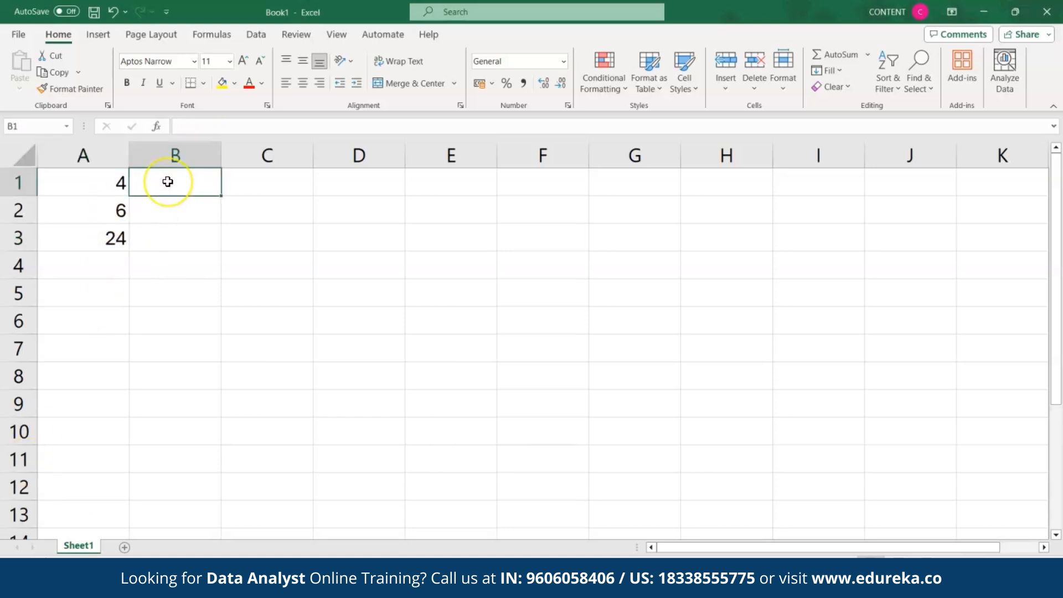
pyautogui.write('3')
pyautogui.click(169, 211)
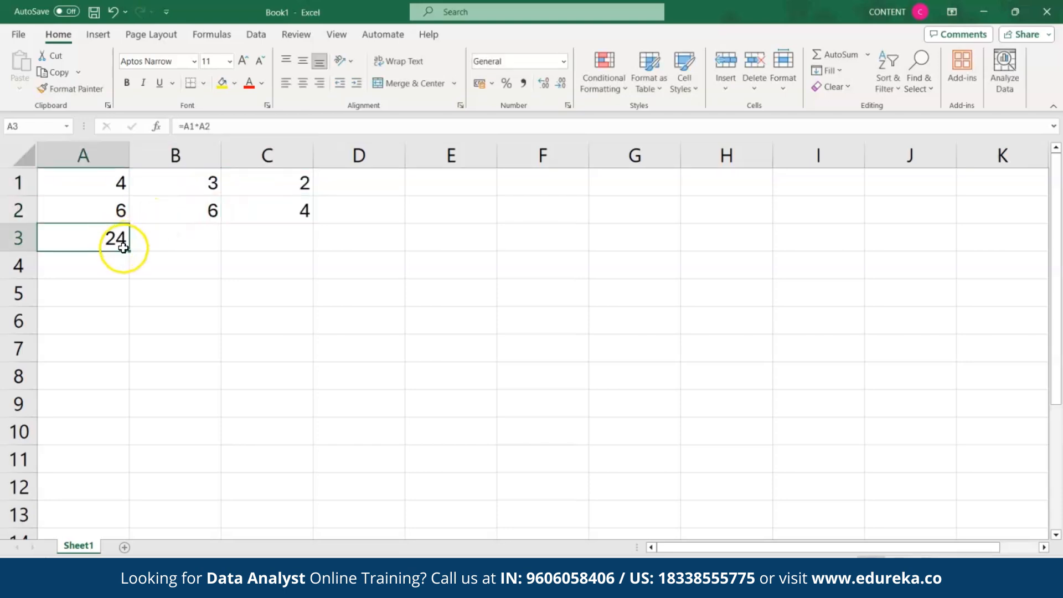
pyautogui.moveTo(123, 248); pyautogui.dragTo(287, 250)
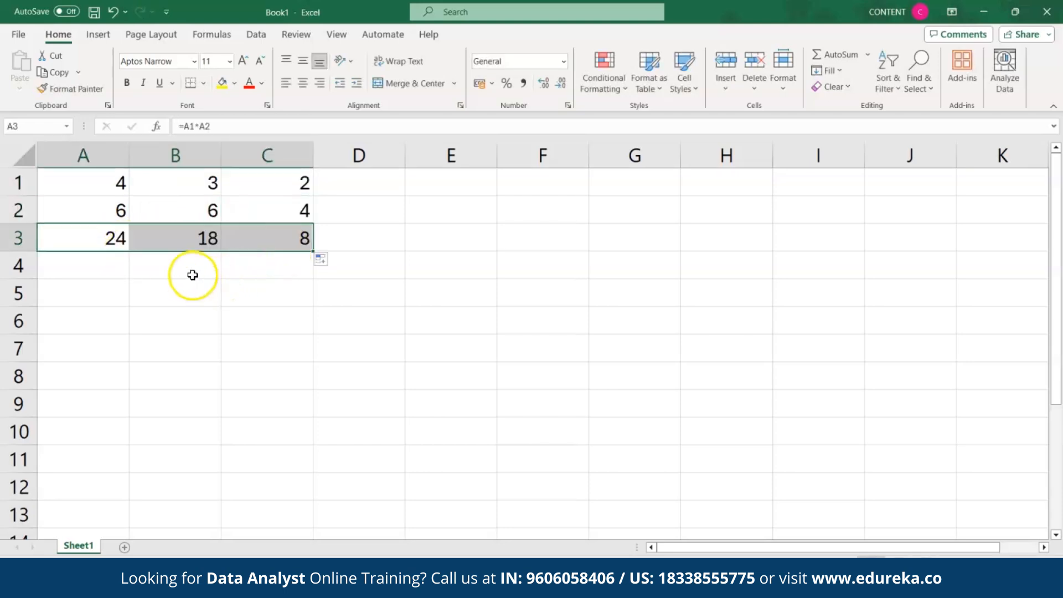
pyautogui.click(199, 233)
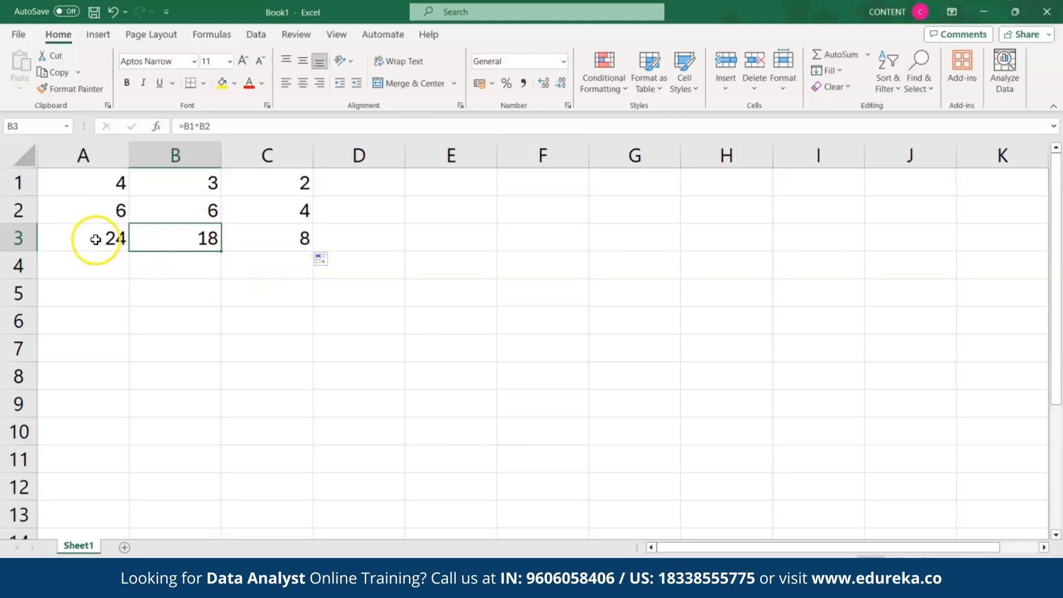
pyautogui.click(276, 257)
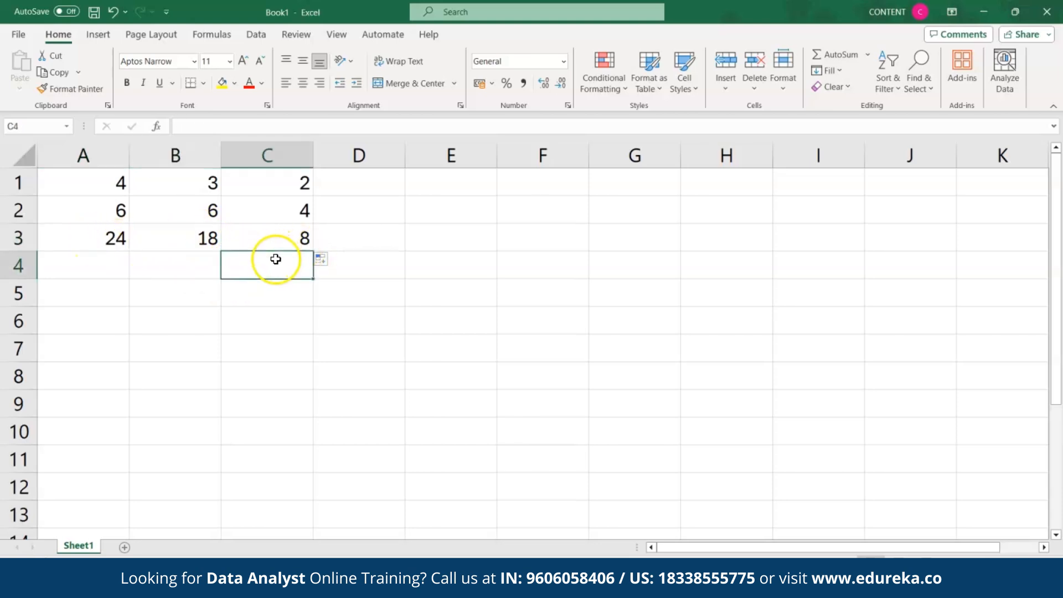
pyautogui.click(263, 236)
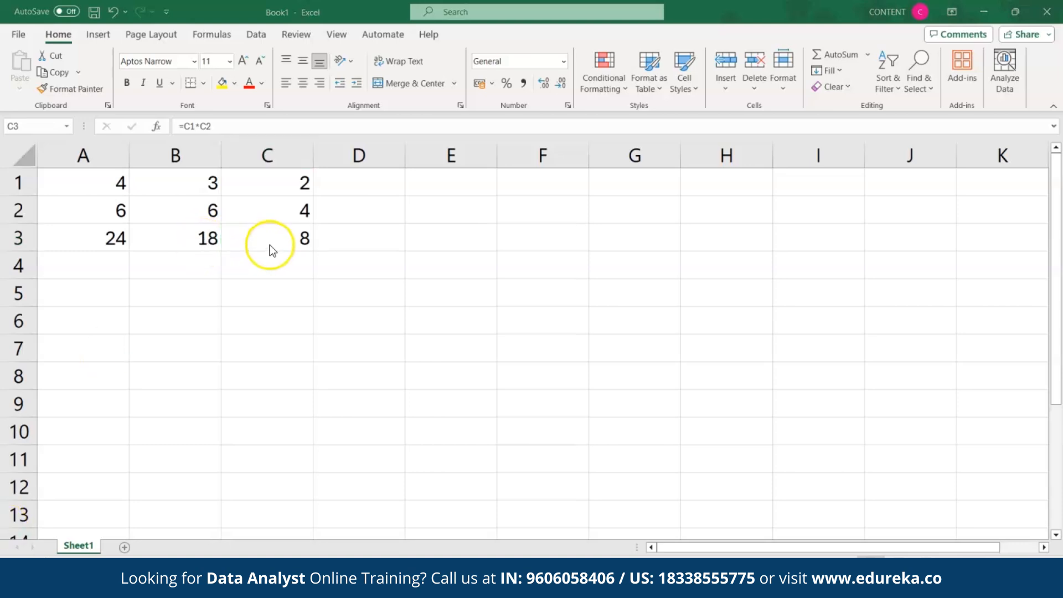
pyautogui.click(271, 246)
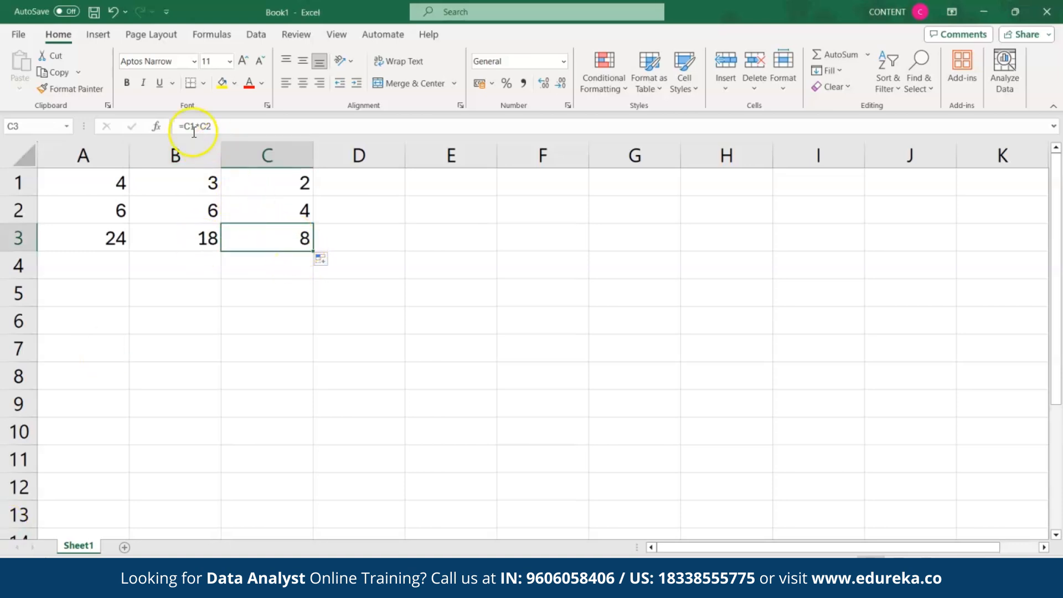
# Step: Mark C3's formula as Hidden in Format Cells protection settings
pyautogui.click(267, 104)
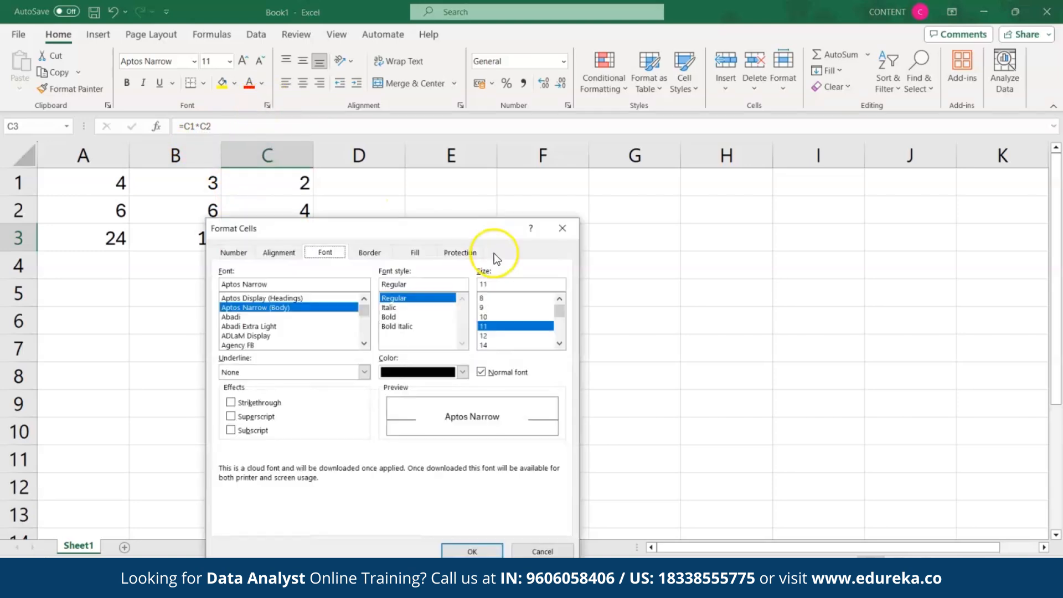
pyautogui.click(465, 254)
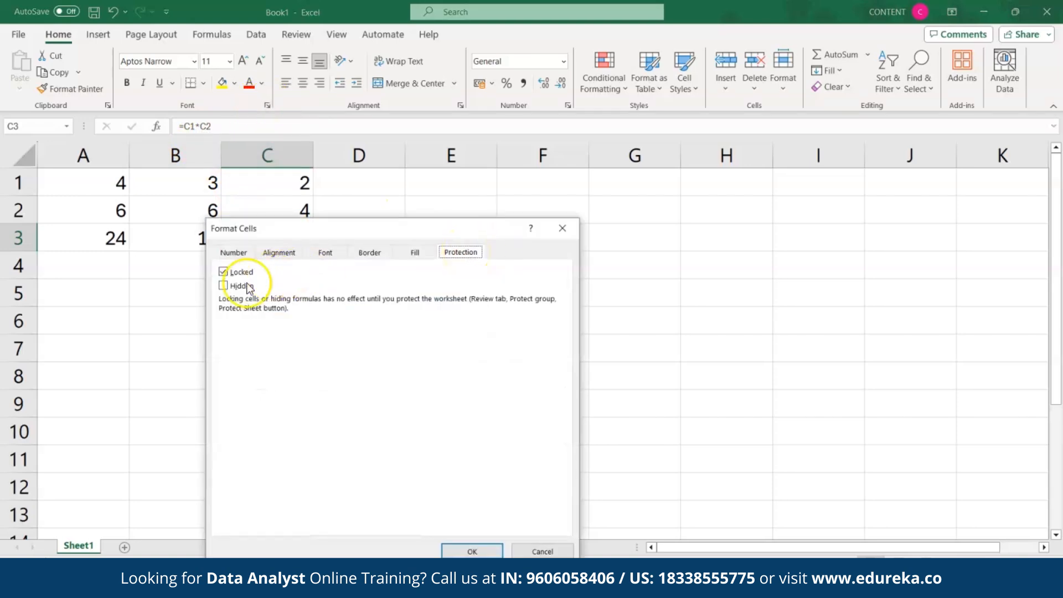
pyautogui.click(224, 286)
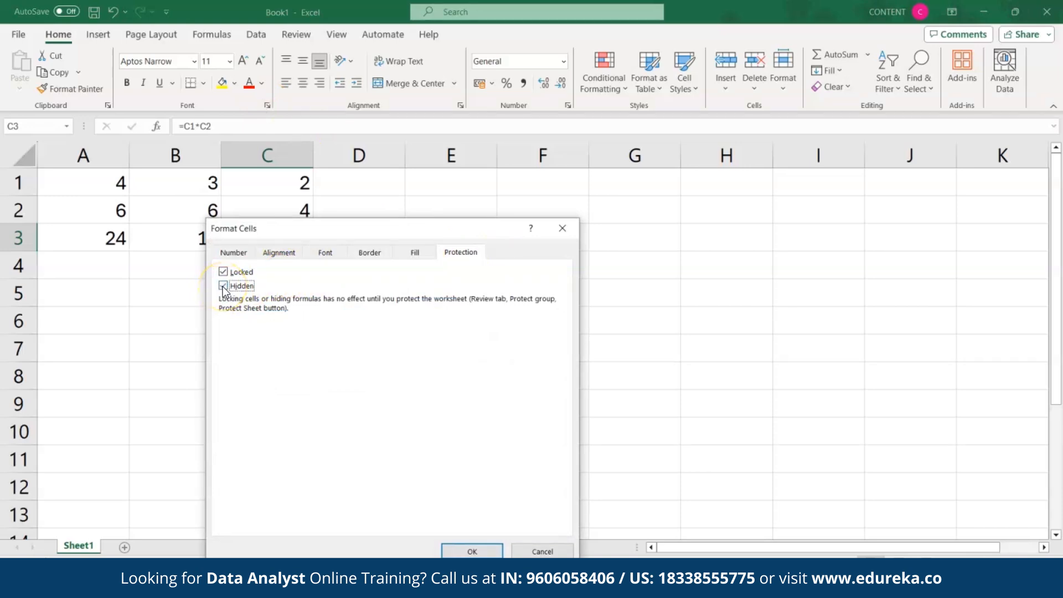
pyautogui.click(472, 551)
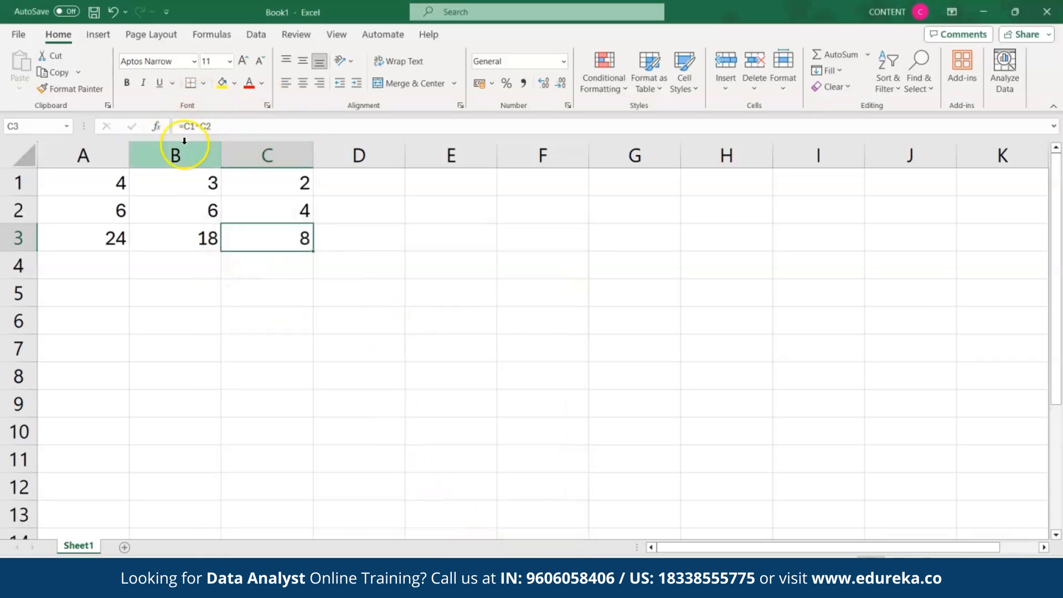
# Step: Protect the sheet with a password, entering and confirming it
pyautogui.click(290, 34)
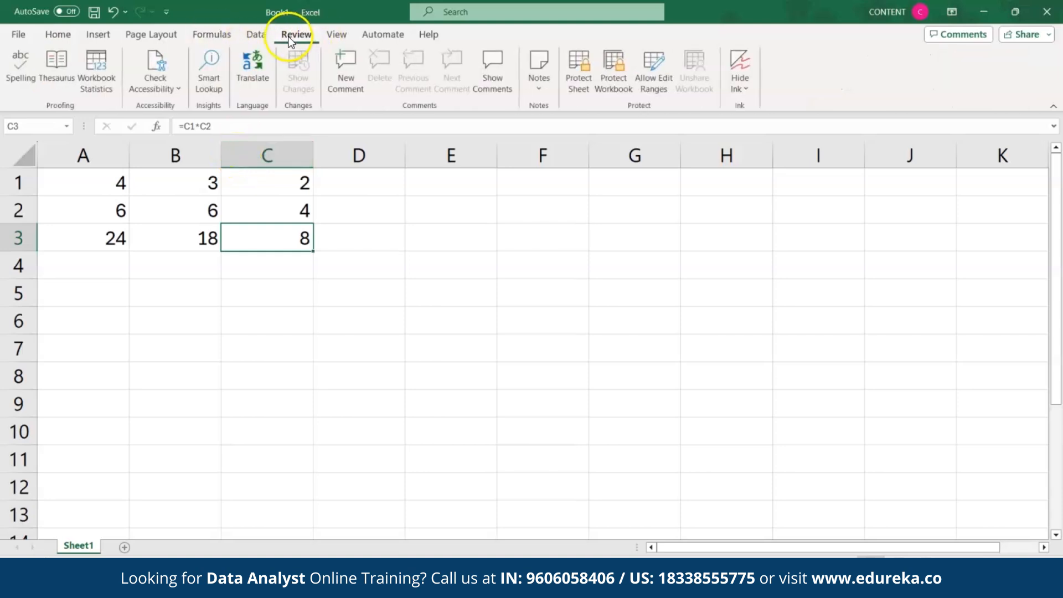
pyautogui.click(580, 85)
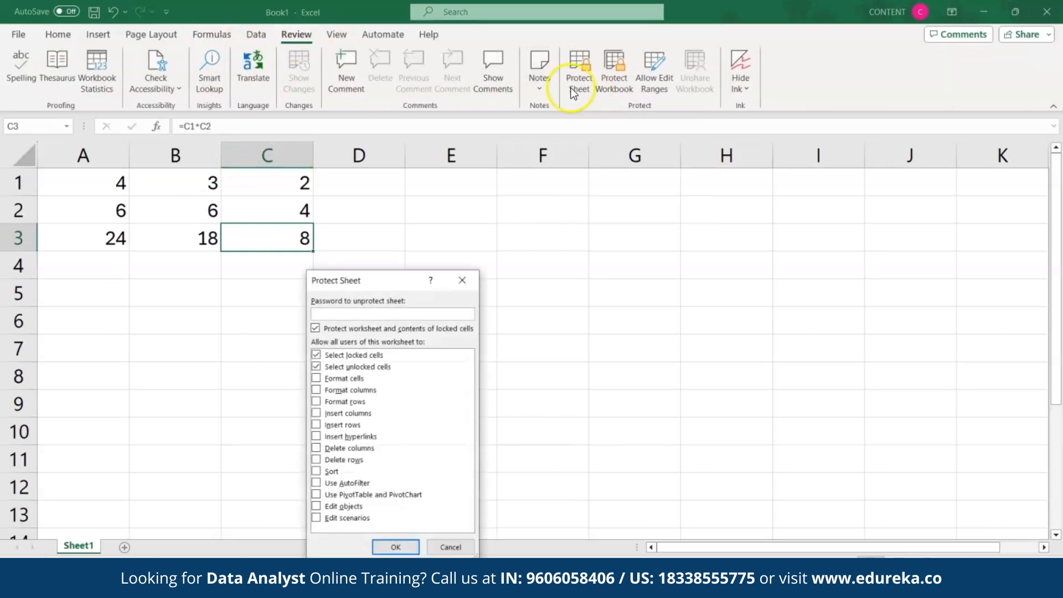
pyautogui.click(335, 315)
pyautogui.write('123')
pyautogui.click(397, 547)
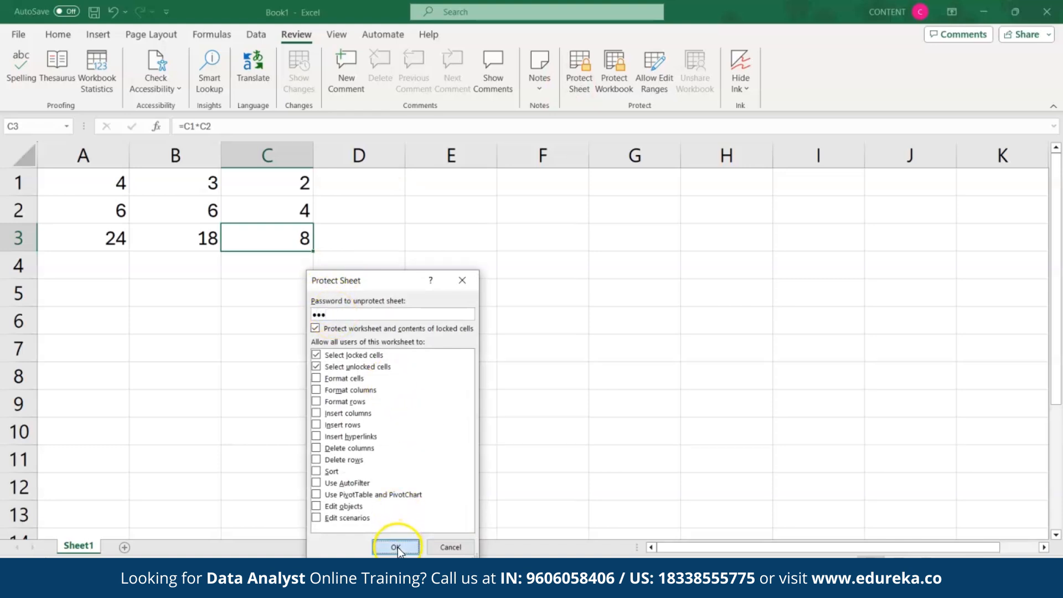
pyautogui.write('12')
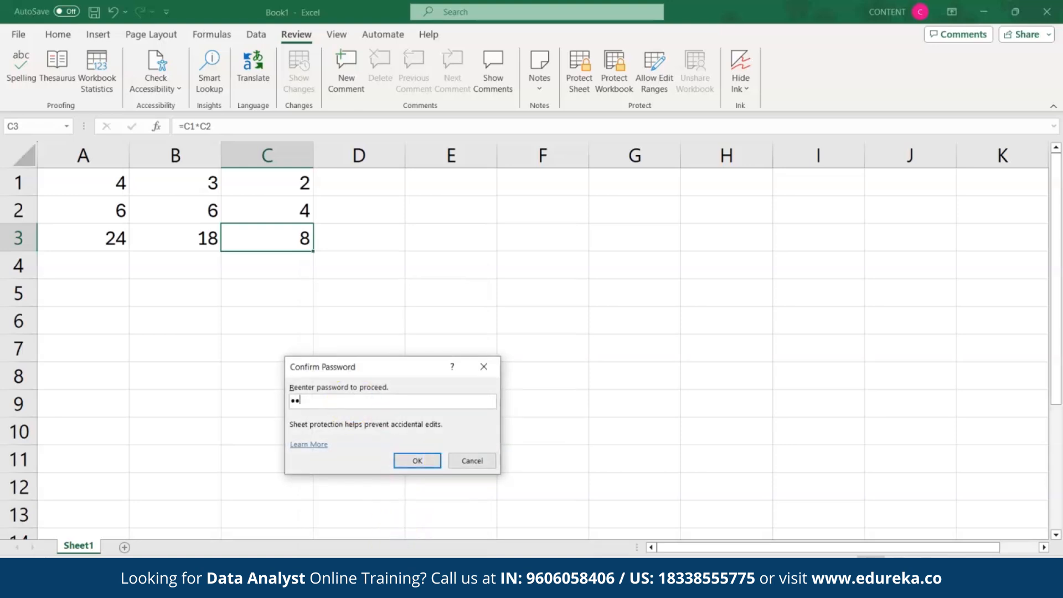
pyautogui.write('3')
pyautogui.click(419, 461)
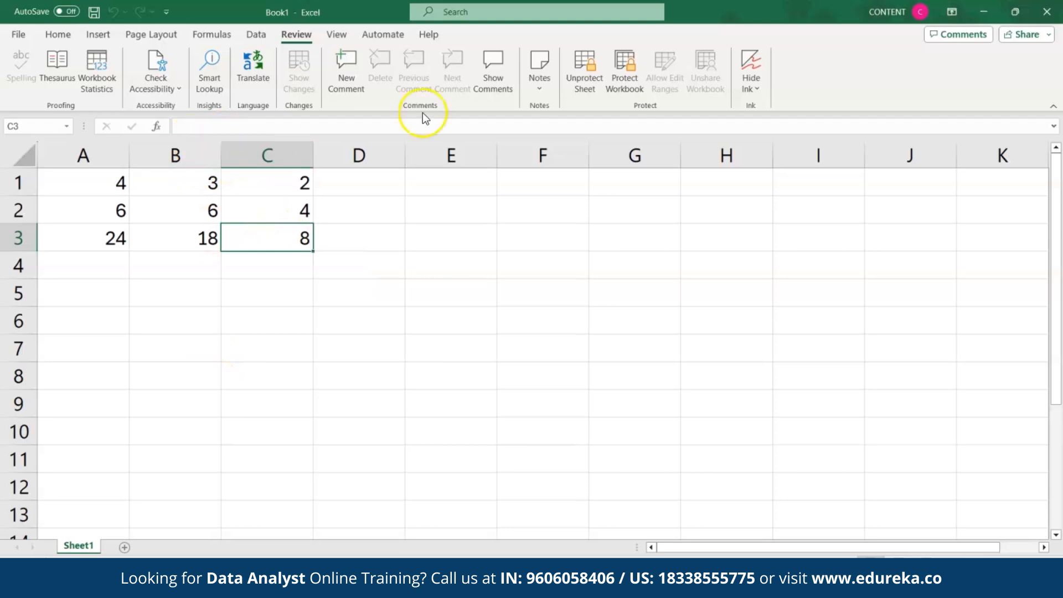
# Step: Unprotect the sheet by entering its password
pyautogui.click(581, 81)
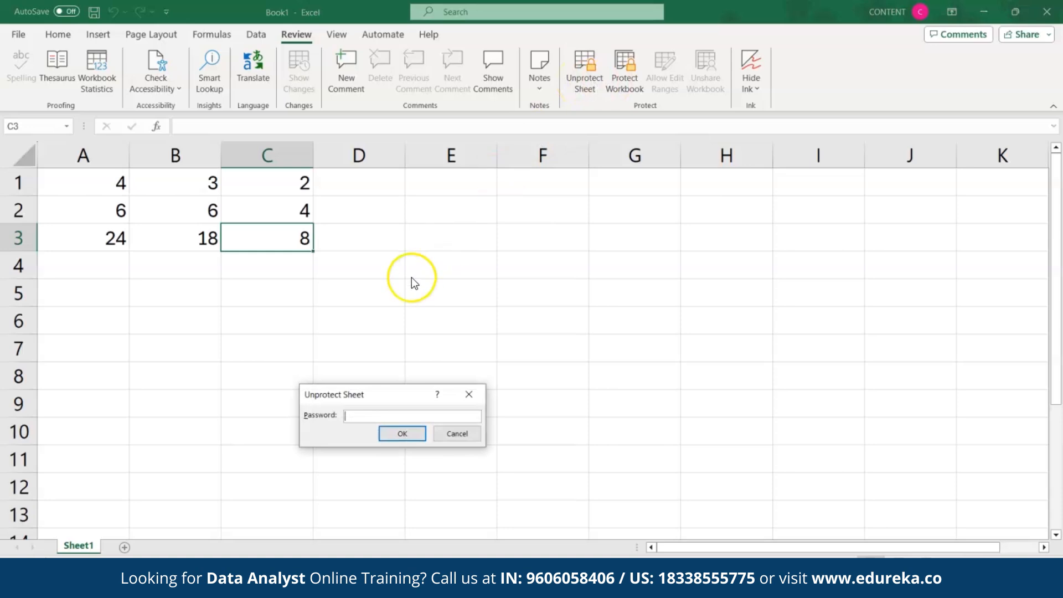
pyautogui.write('12')
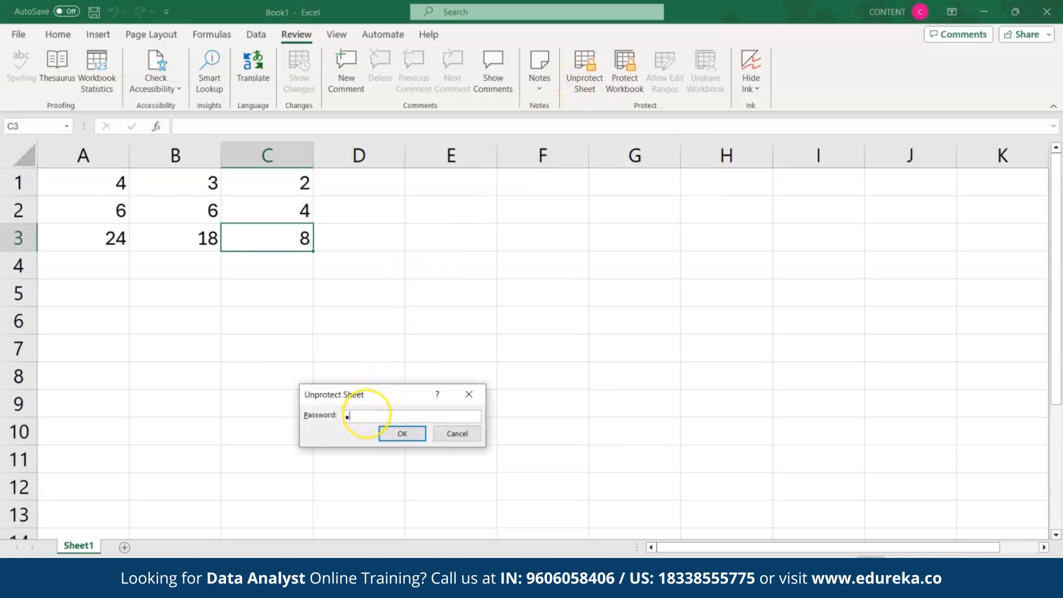
pyautogui.click(402, 435)
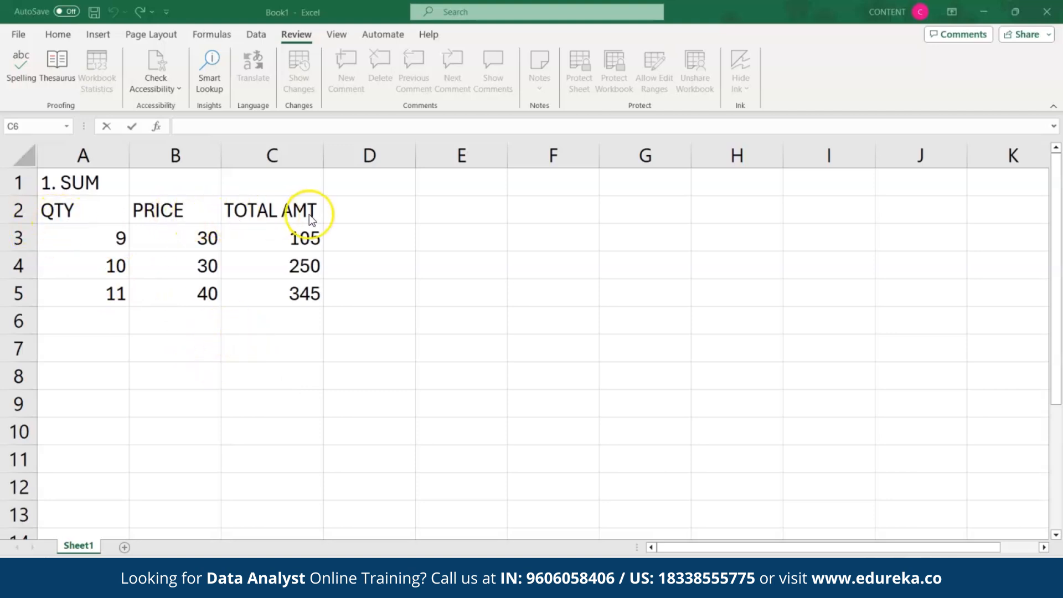
# Step: Enter =SUM(C3:C5) in C6 to total the TOTAL AMT column as 700
pyautogui.doubleClick(263, 326)
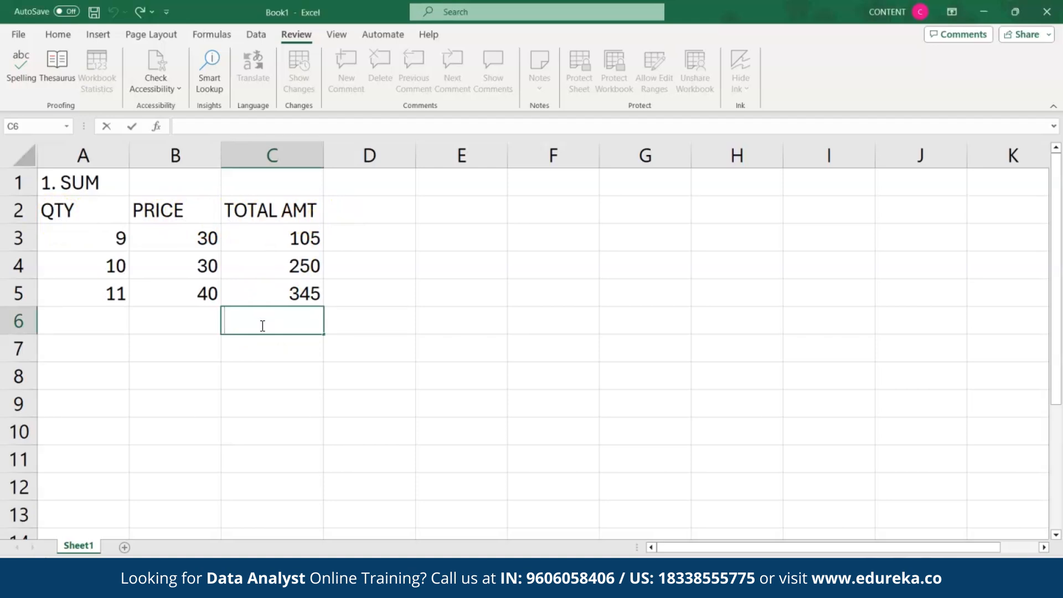
pyautogui.write('=SUM')
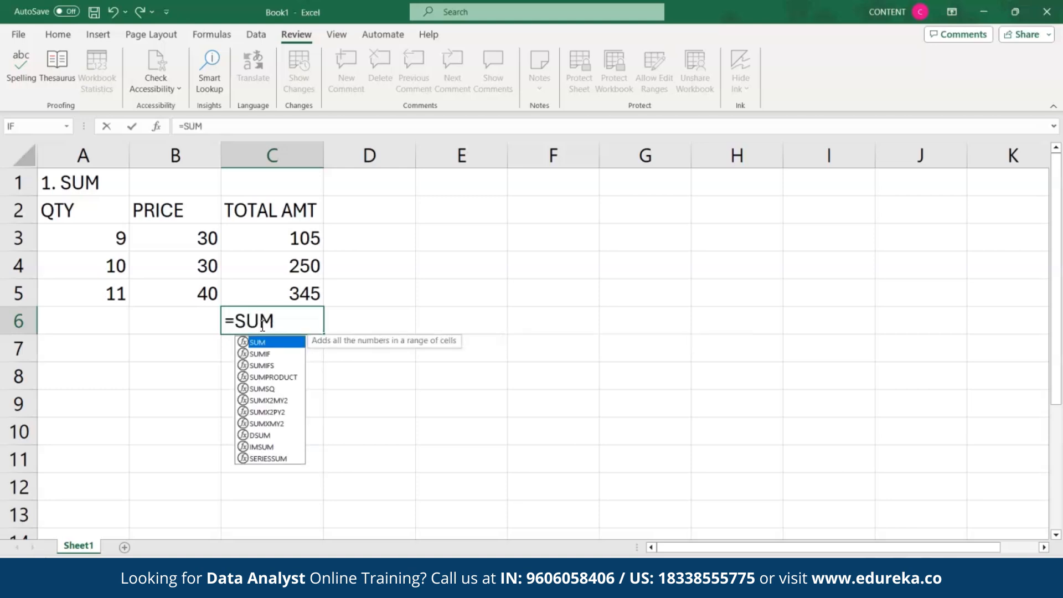
pyautogui.doubleClick(261, 342)
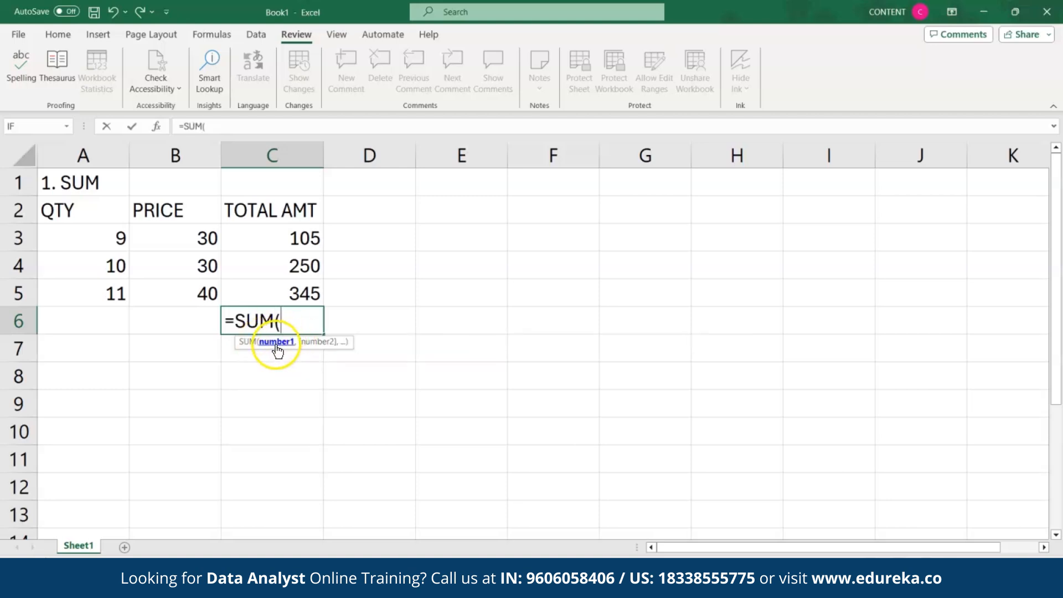
pyautogui.moveTo(302, 238); pyautogui.dragTo(291, 291)
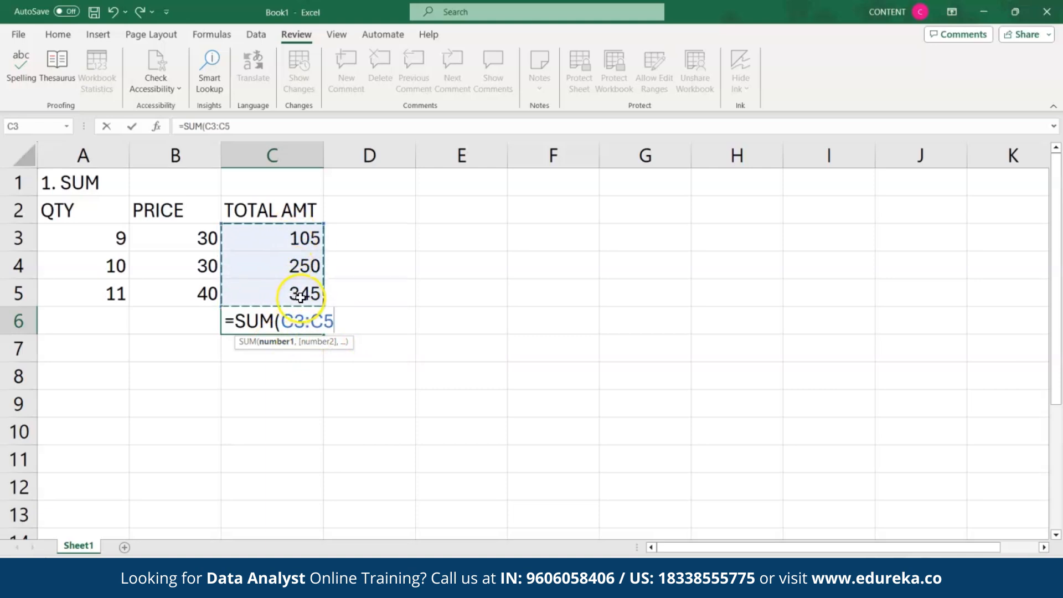
pyautogui.write(')')
pyautogui.press('Return')
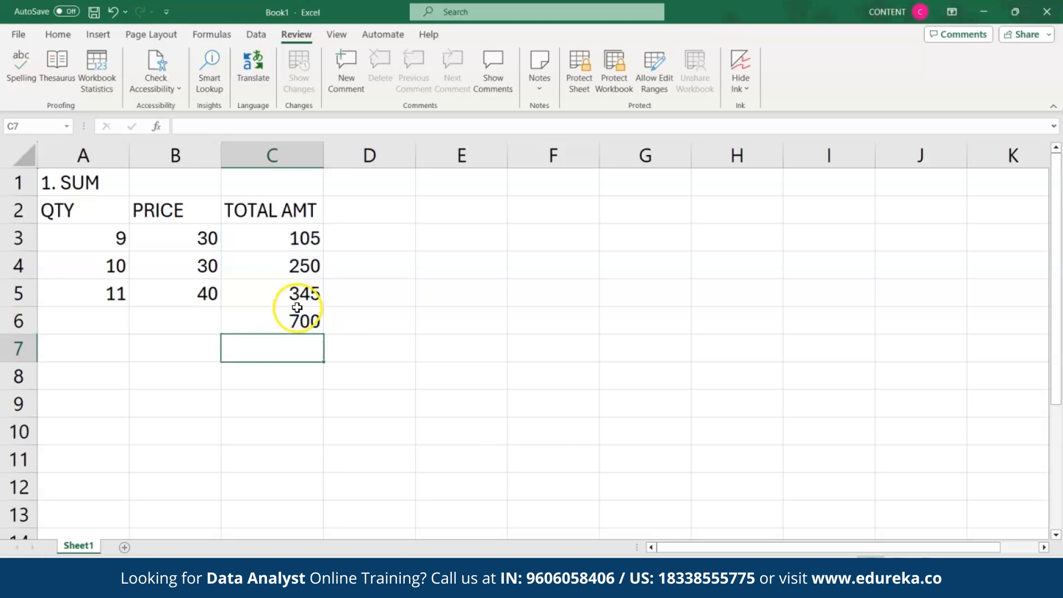
pyautogui.click(295, 314)
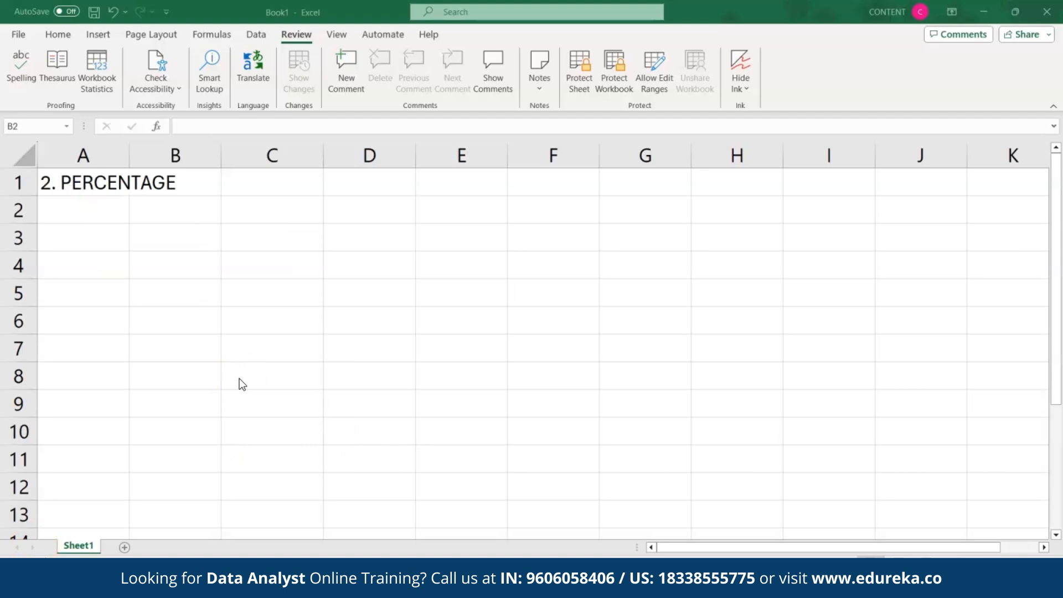
# Step: Enter 5 in B2 and 8 in B3
pyautogui.click(175, 232)
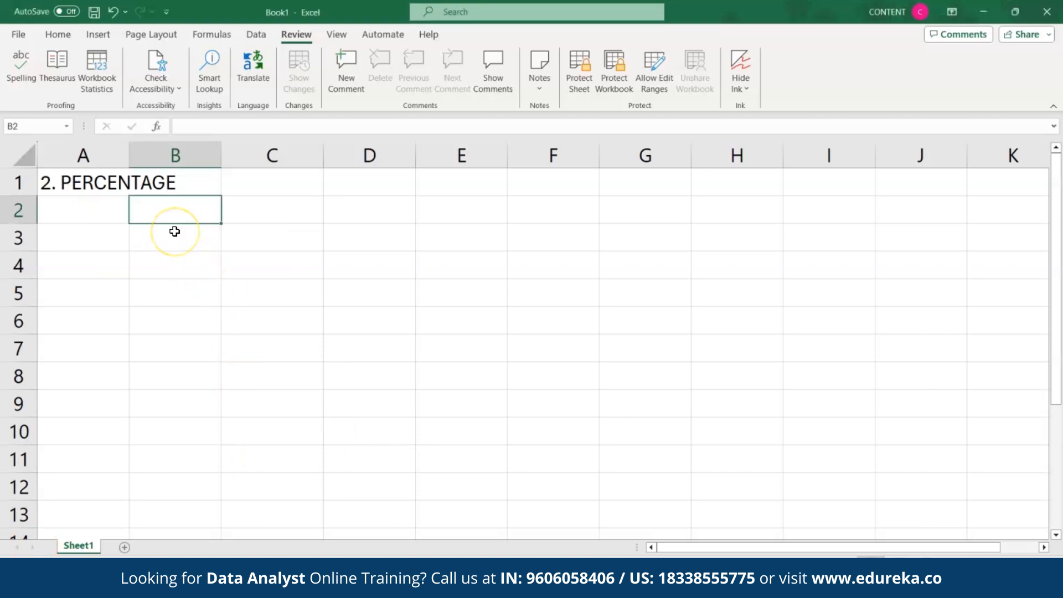
pyautogui.write('5')
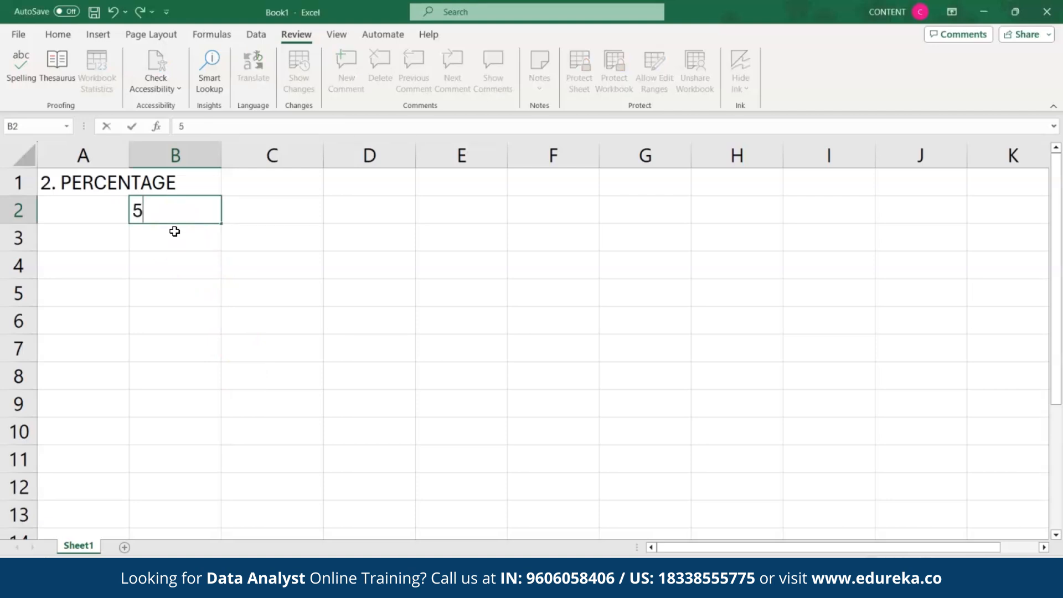
pyautogui.press('Return')
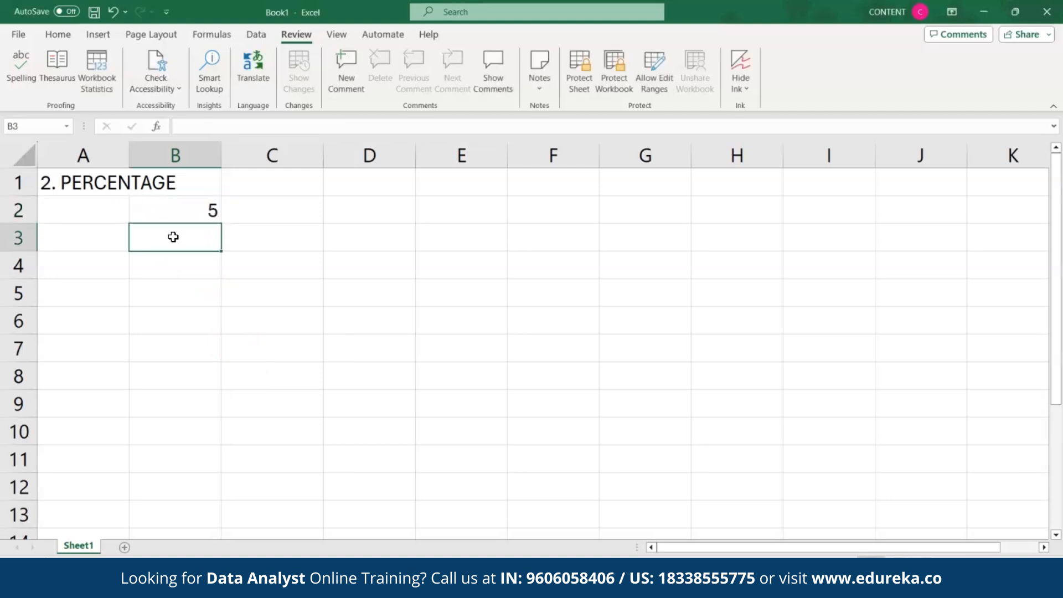
pyautogui.write('8')
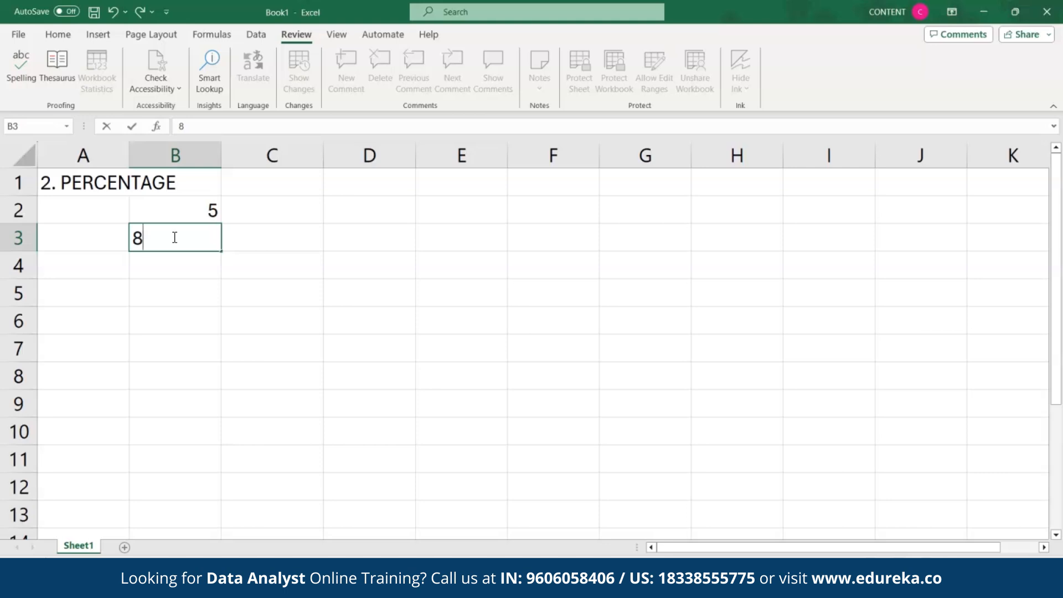
# Step: Put =B2/B3 in B4 and format it as a percentage, showing 63%
pyautogui.click(166, 265)
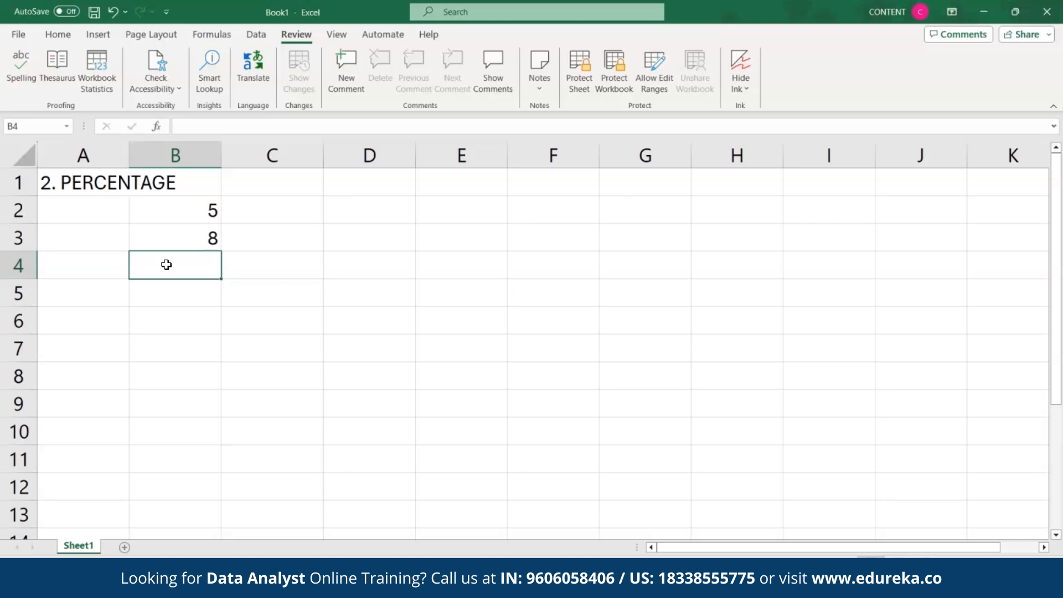
pyautogui.write('=')
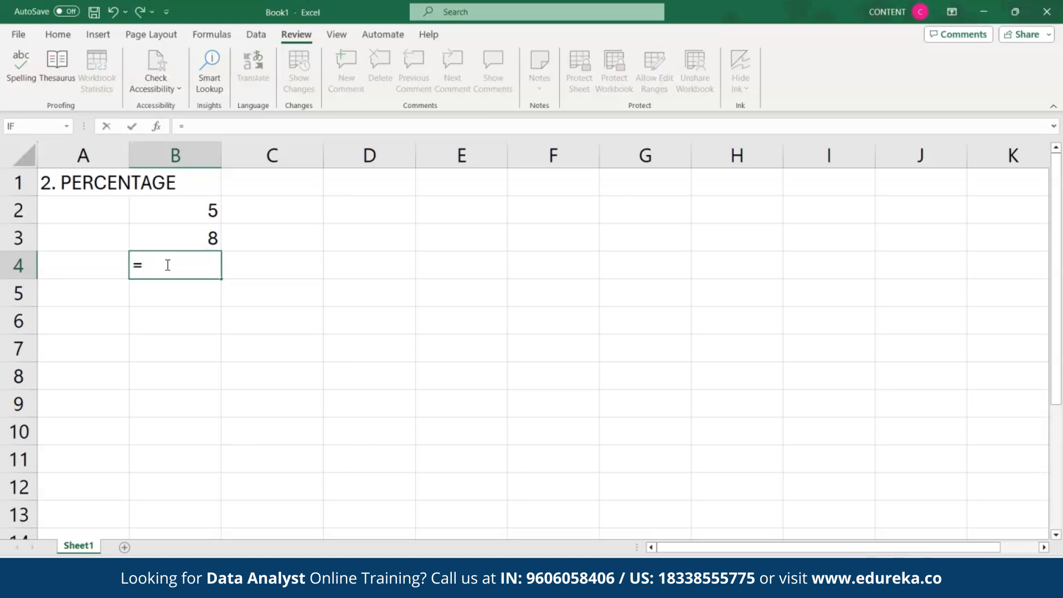
pyautogui.click(165, 222)
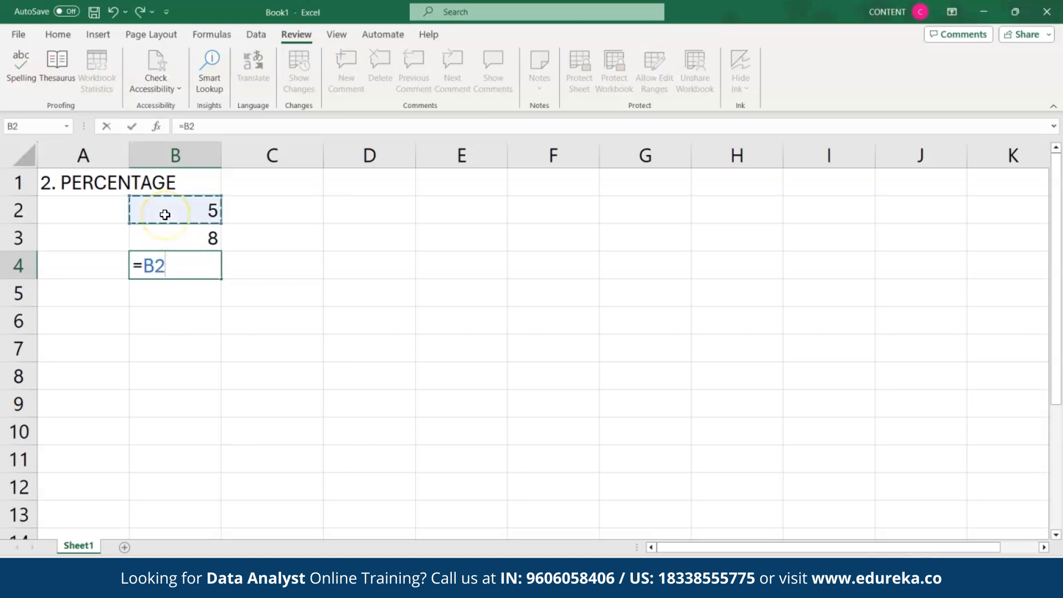
pyautogui.write('/')
pyautogui.click(168, 244)
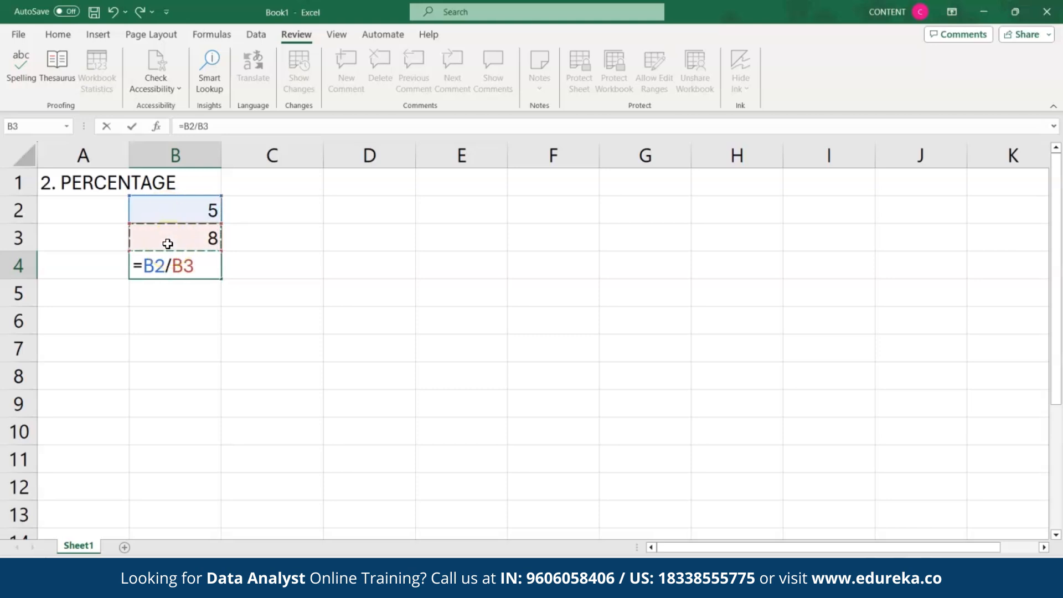
pyautogui.press('Return')
pyautogui.click(171, 266)
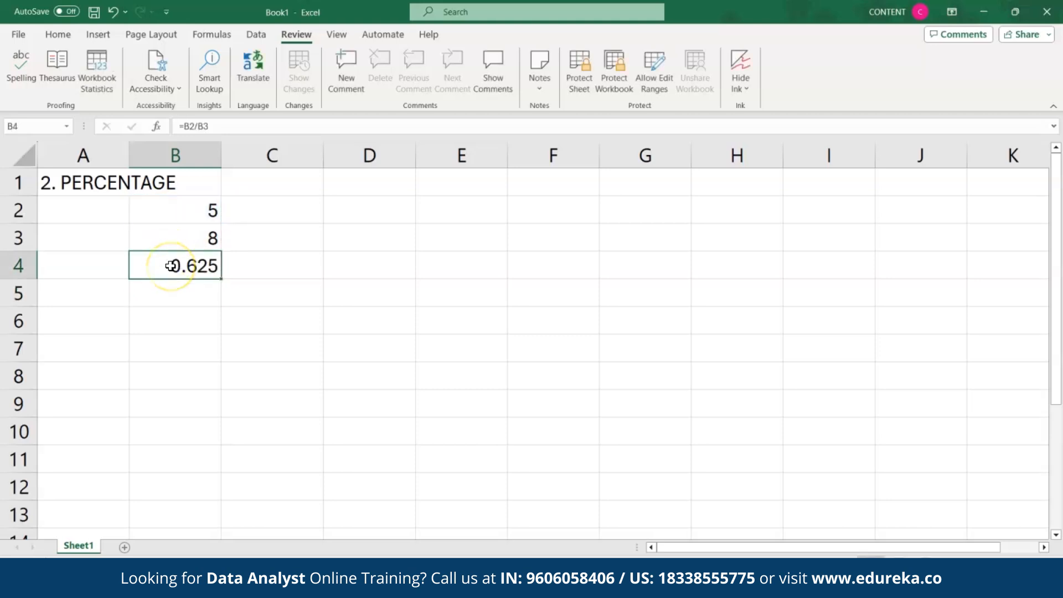
pyautogui.click(62, 39)
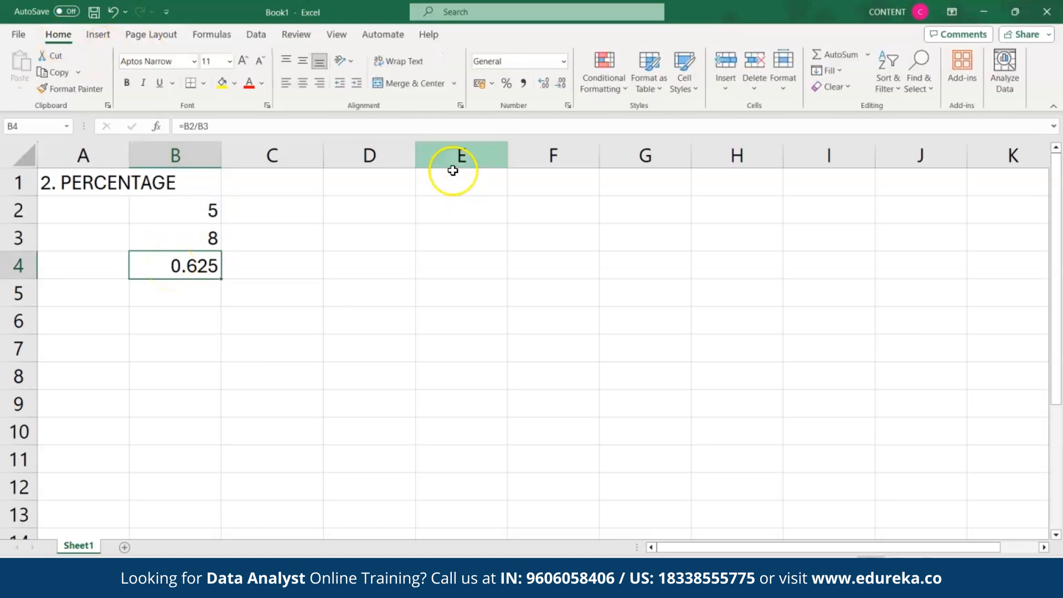
pyautogui.click(507, 84)
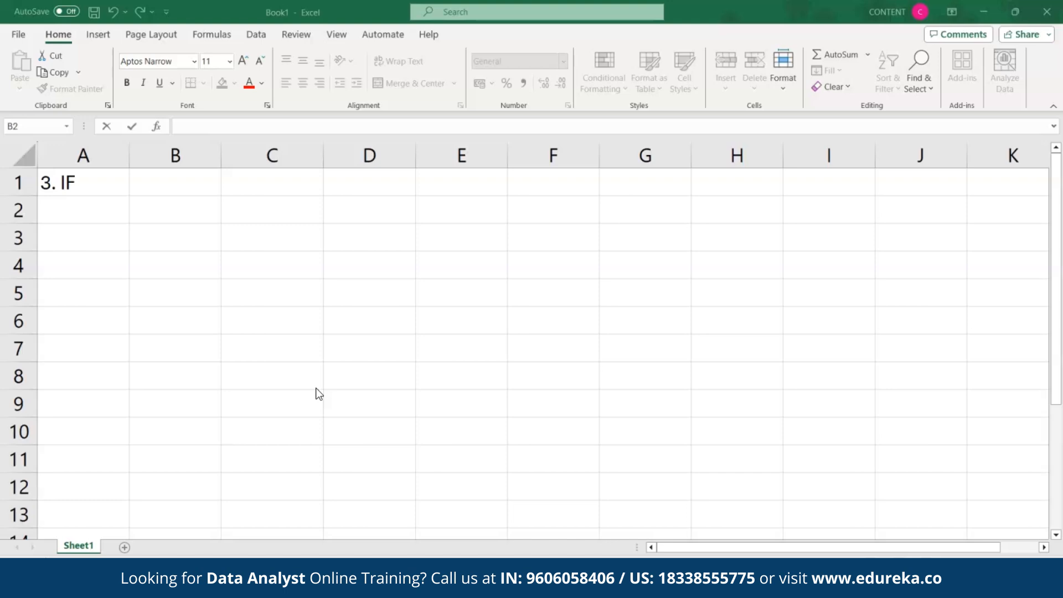
# Step: Enter 8 in B2 and 4 in B3
pyautogui.click(180, 217)
pyautogui.write('8')
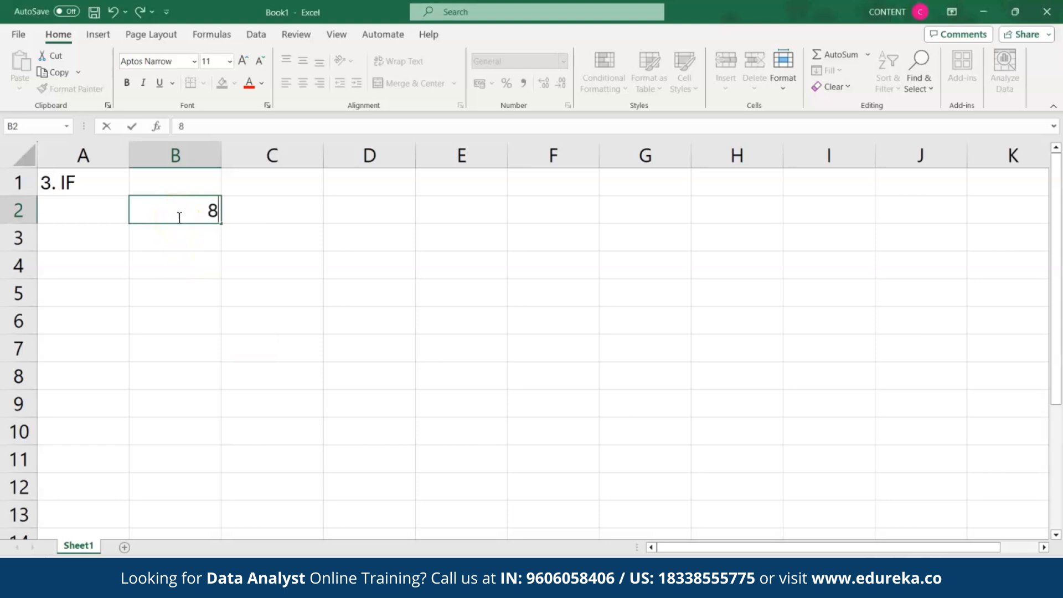
pyautogui.click(178, 245)
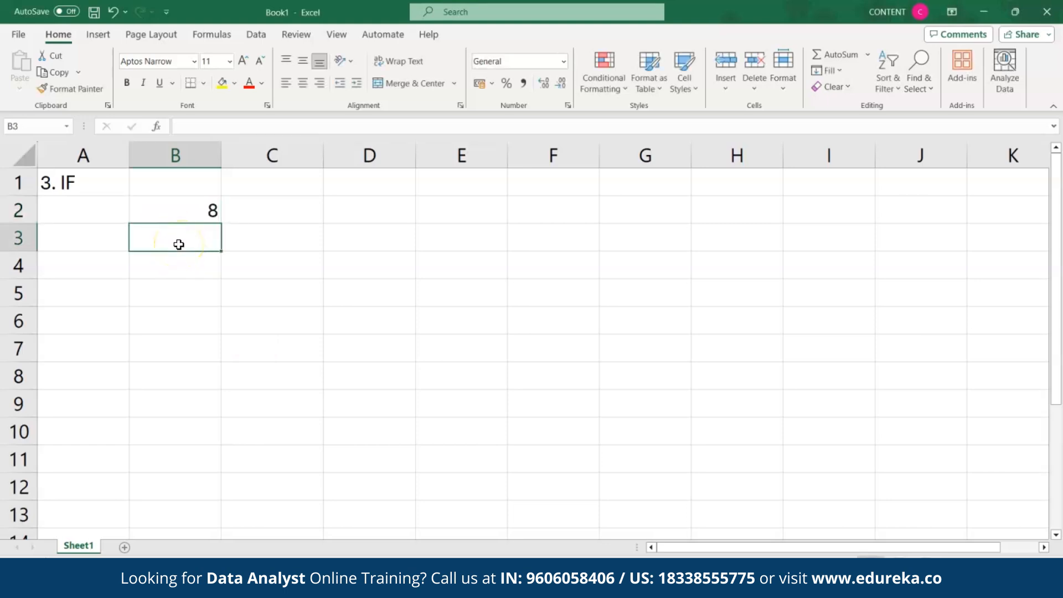
pyautogui.write('4')
# Step: Enter =IF(B3>8,"YES","NO") in B4
pyautogui.click(178, 269)
pyautogui.write('=')
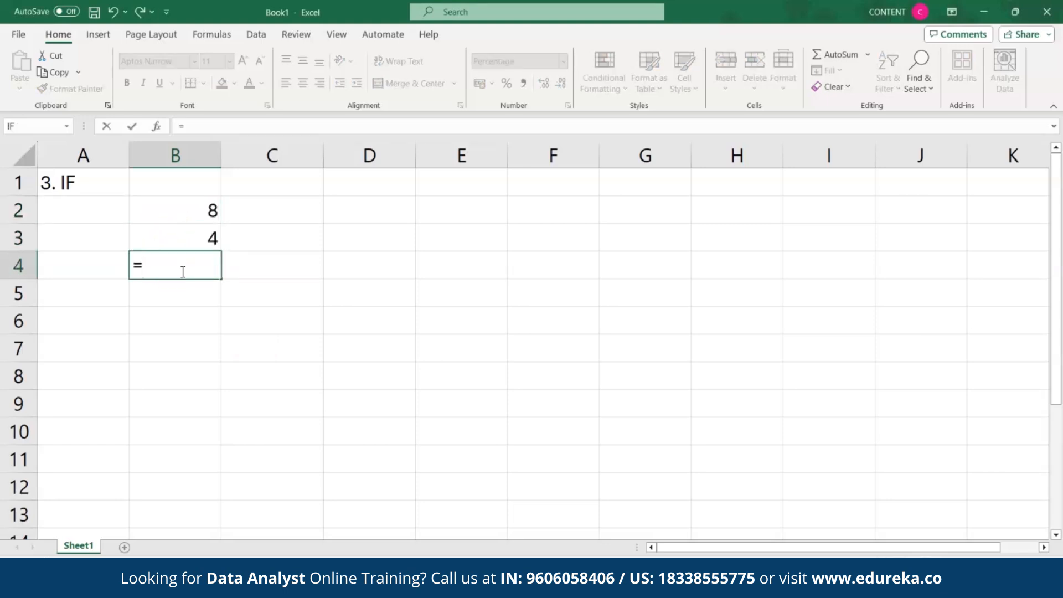
pyautogui.write('IF(')
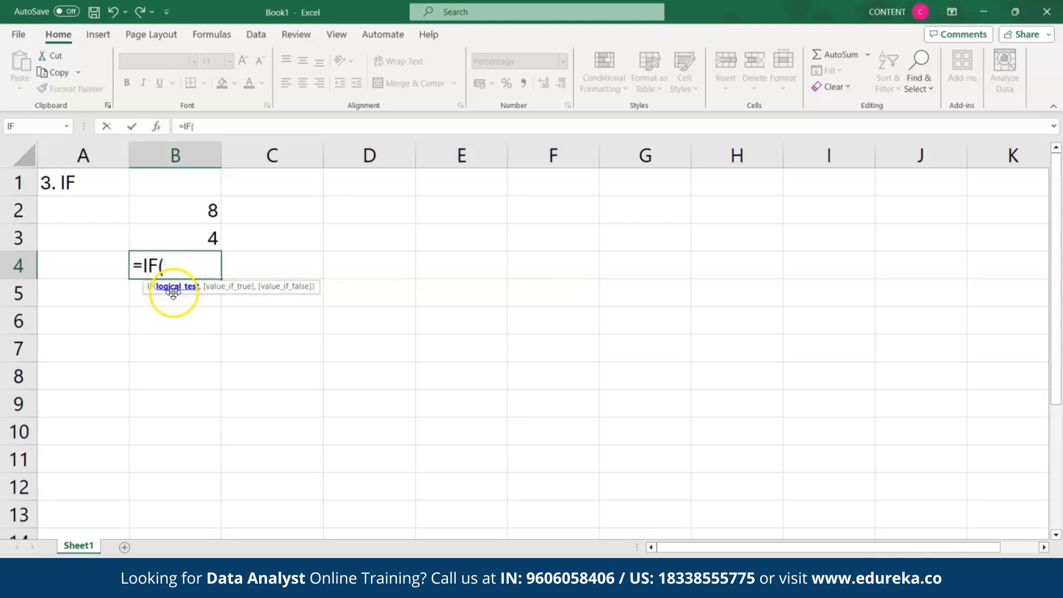
pyautogui.click(208, 237)
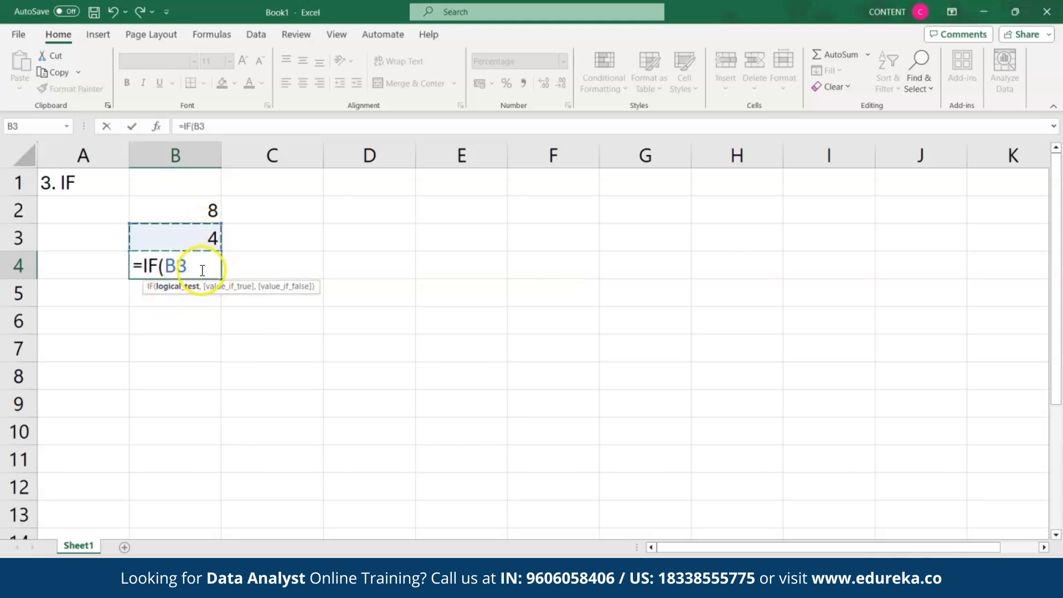
pyautogui.write('>8,"YES')
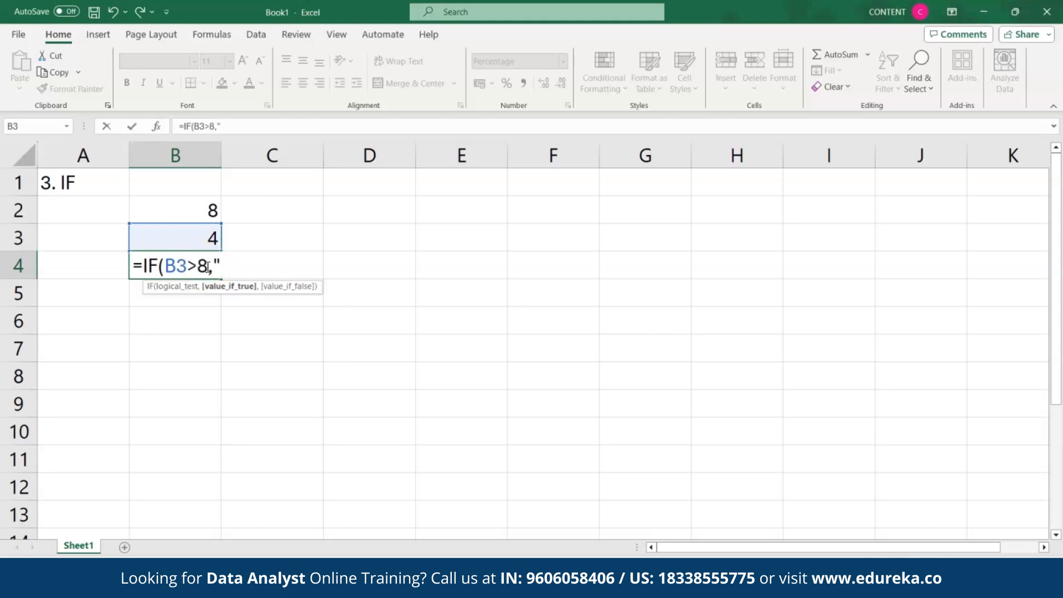
pyautogui.write('",')
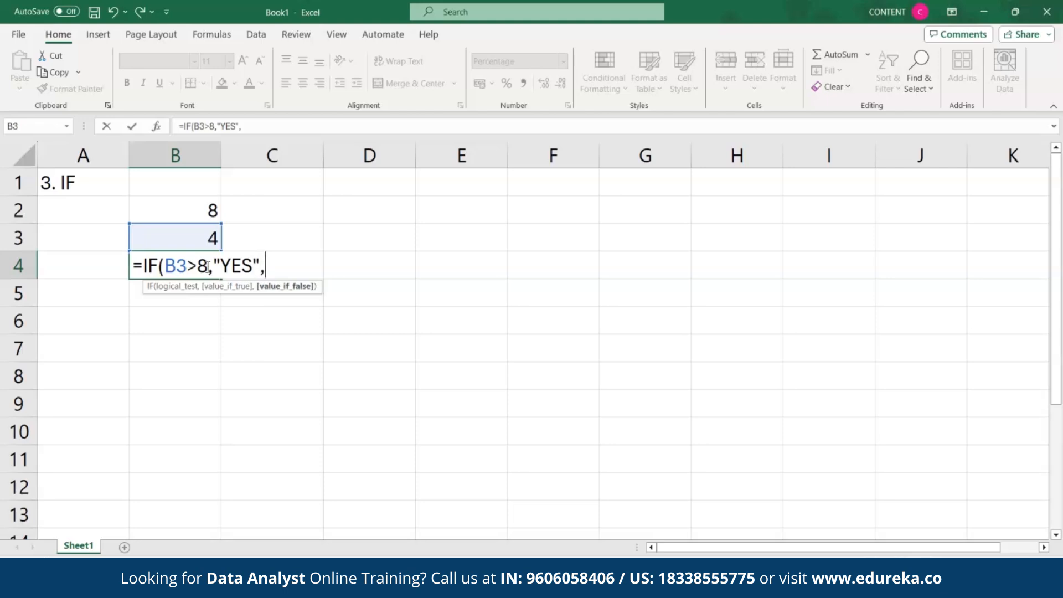
pyautogui.write('"NO")')
pyautogui.press('Return')
pyautogui.click(201, 265)
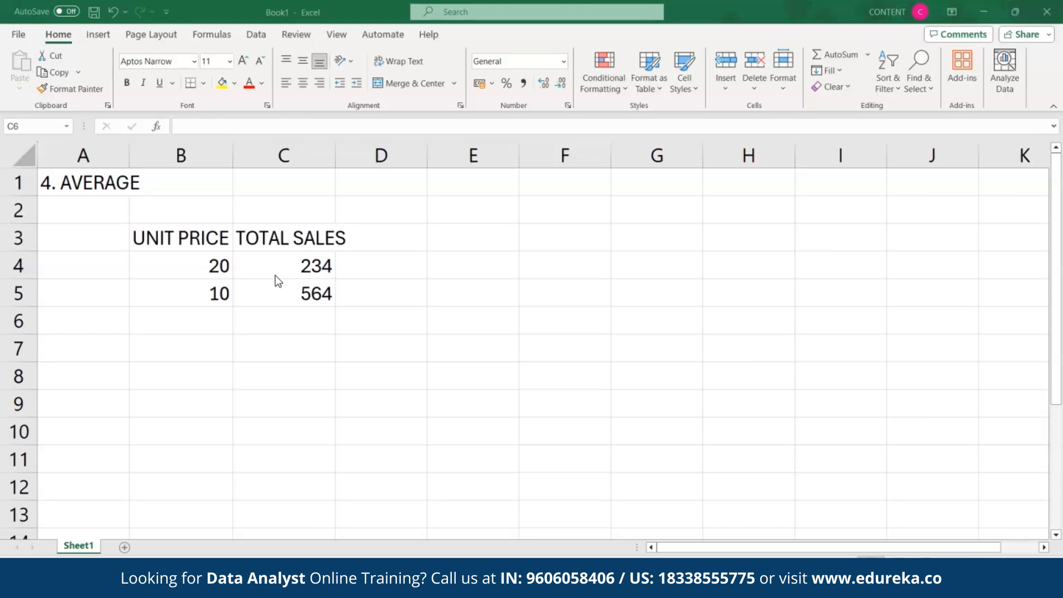
# Step: Label cell B6 'AVERAGE'
pyautogui.click(220, 318)
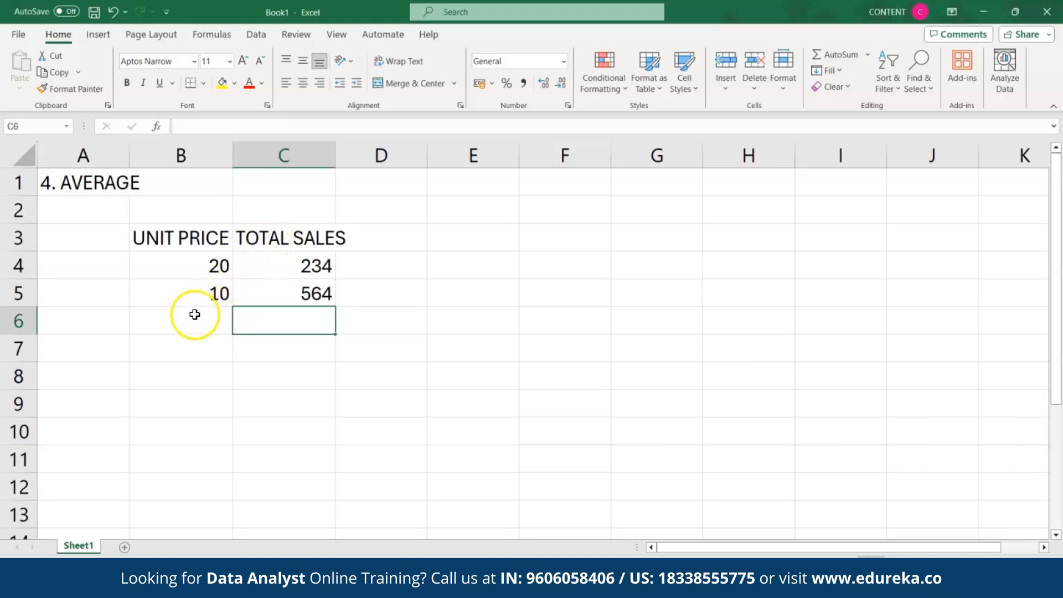
pyautogui.click(194, 321)
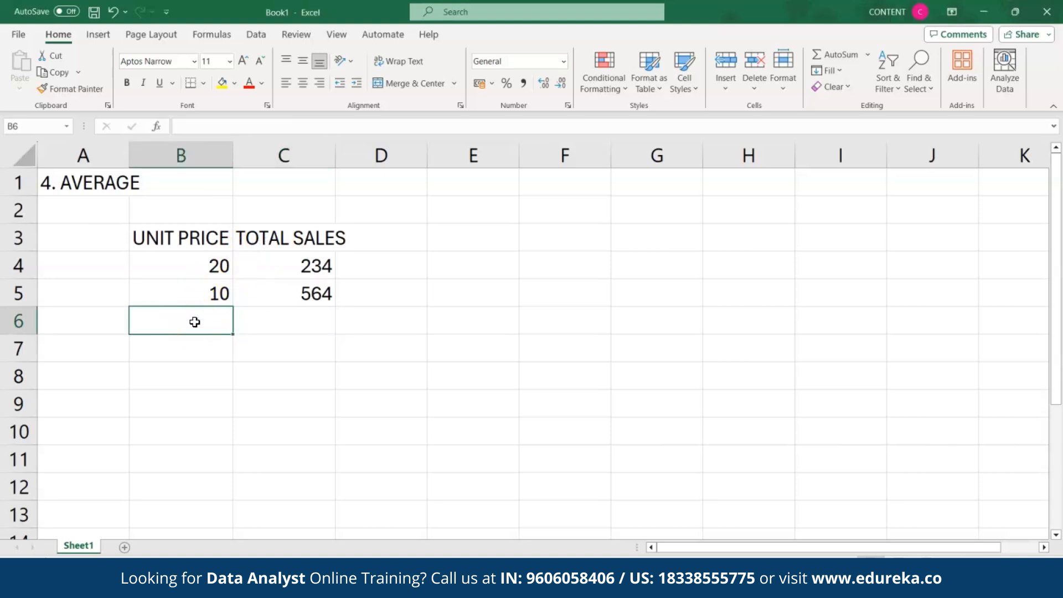
pyautogui.write('AVERAGE')
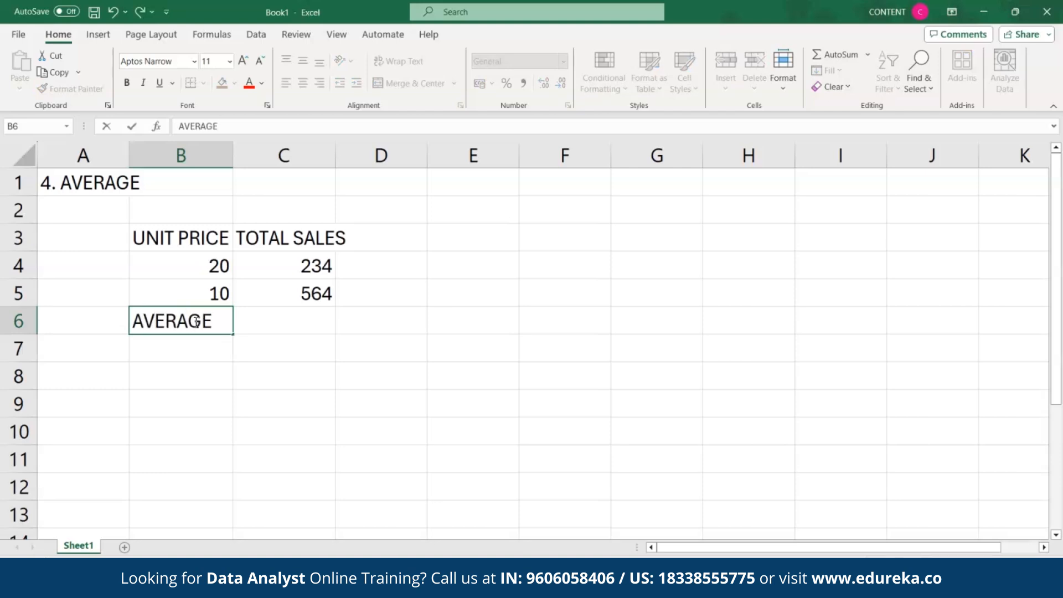
pyautogui.click(261, 326)
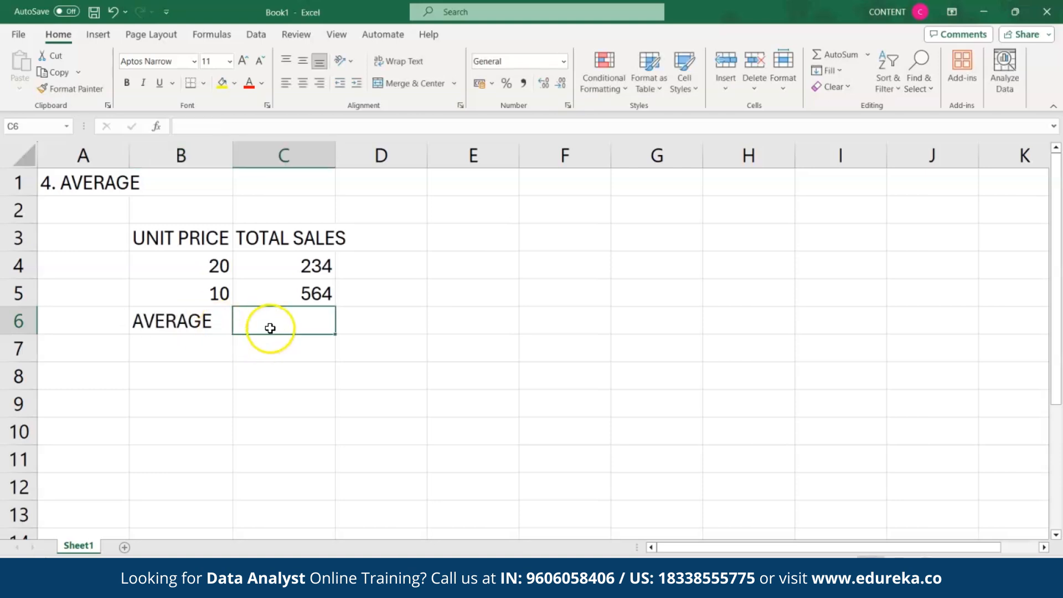
# Step: Enter =AVERAGE(C4:C5) in C6, giving 399
pyautogui.write('=')
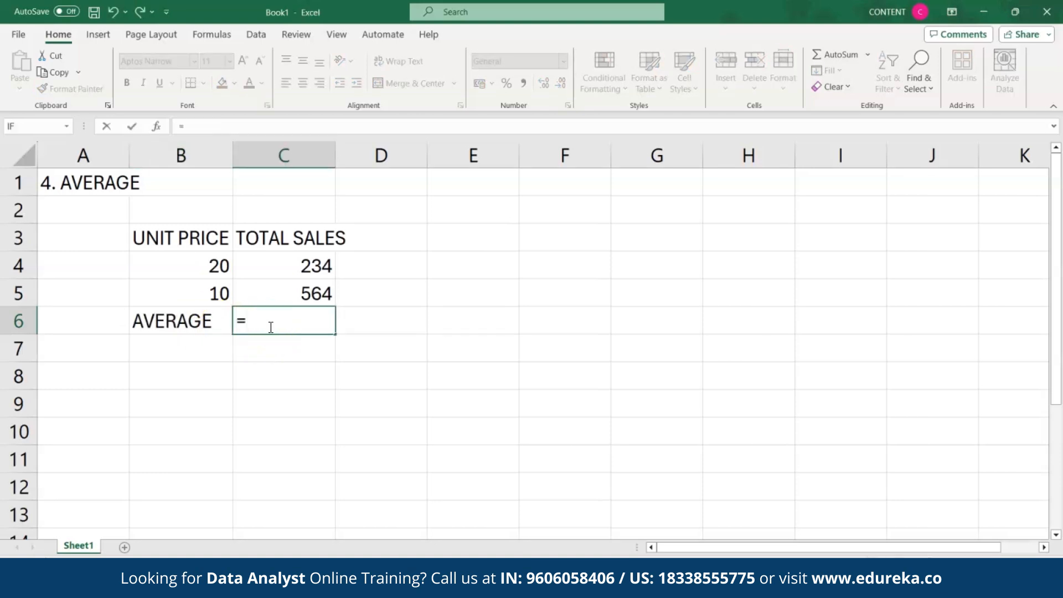
pyautogui.write('AV')
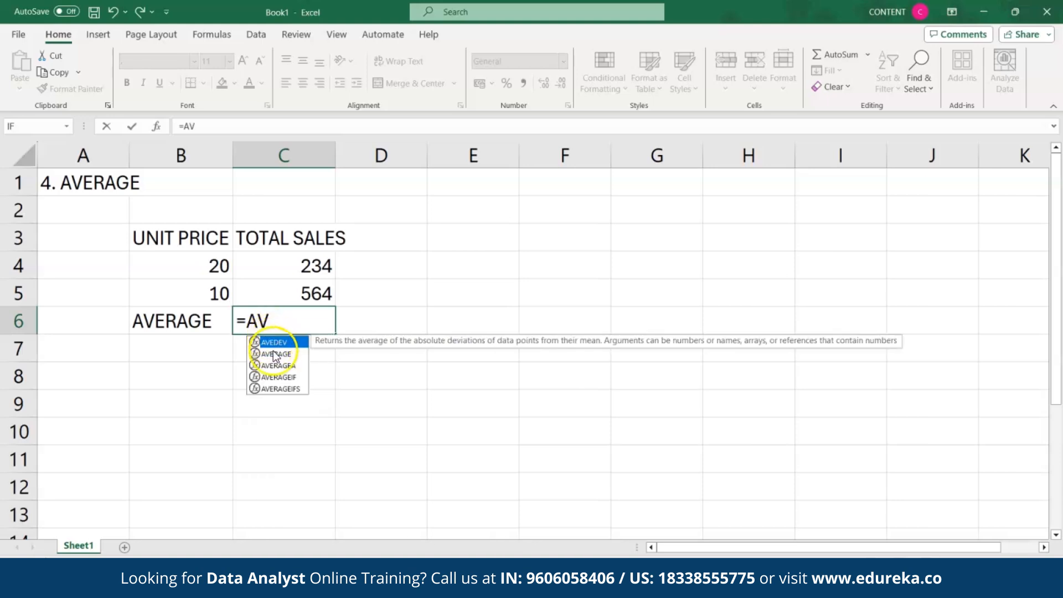
pyautogui.doubleClick(276, 354)
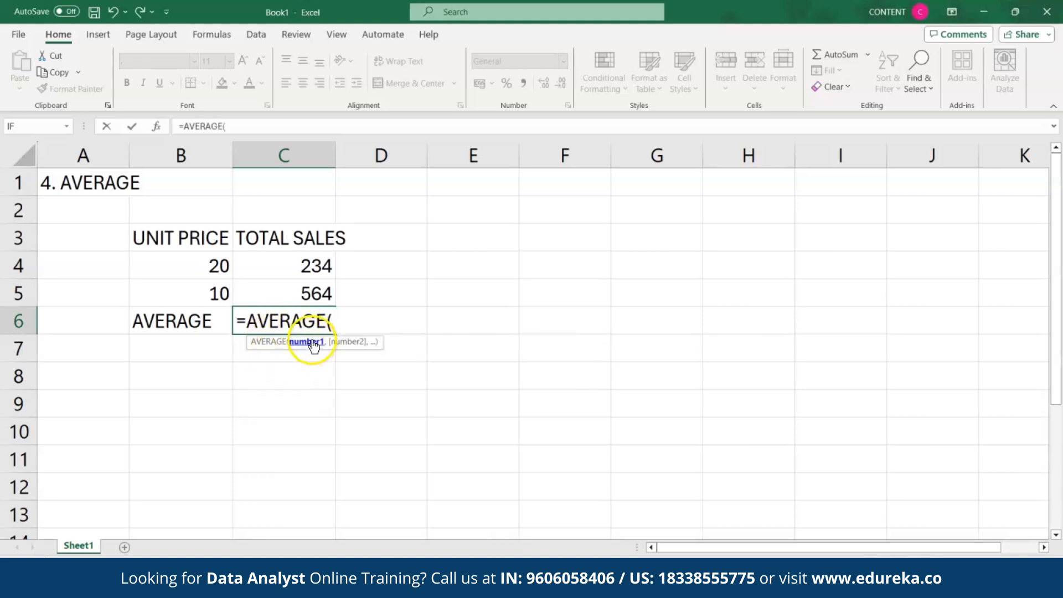
pyautogui.moveTo(299, 259); pyautogui.dragTo(299, 290)
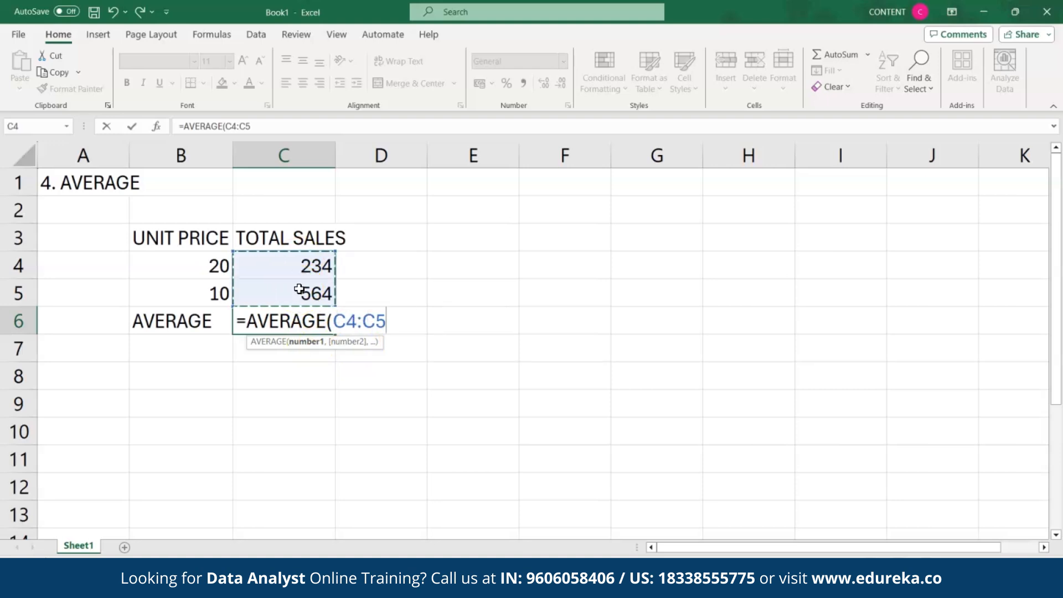
pyautogui.write(')')
pyautogui.press('Return')
pyautogui.click(299, 317)
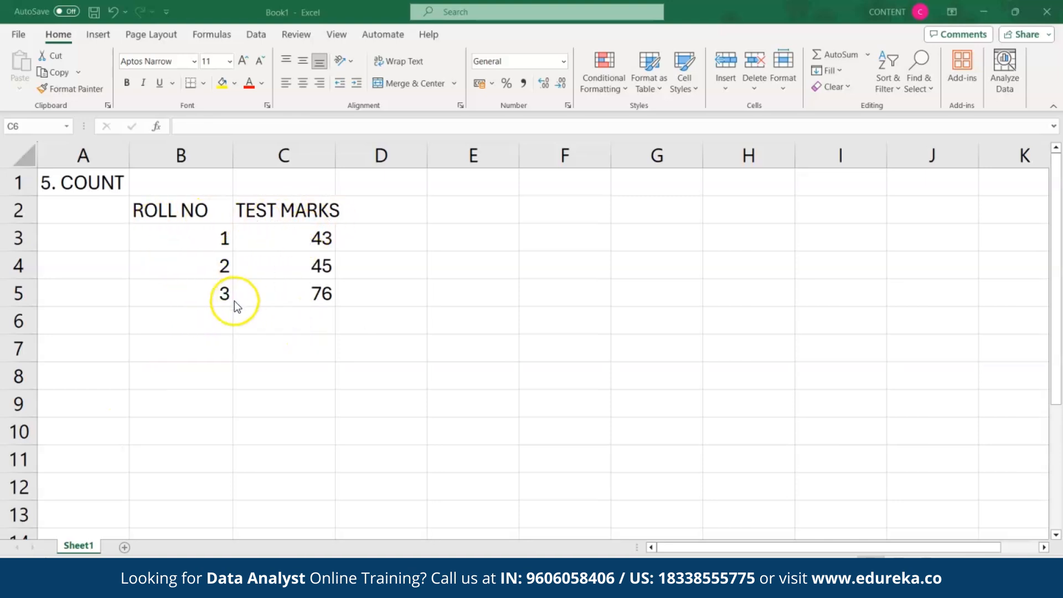
# Step: Enter =COUNT(B2:C5) in C6, counting 6 numeric cells
pyautogui.click(245, 322)
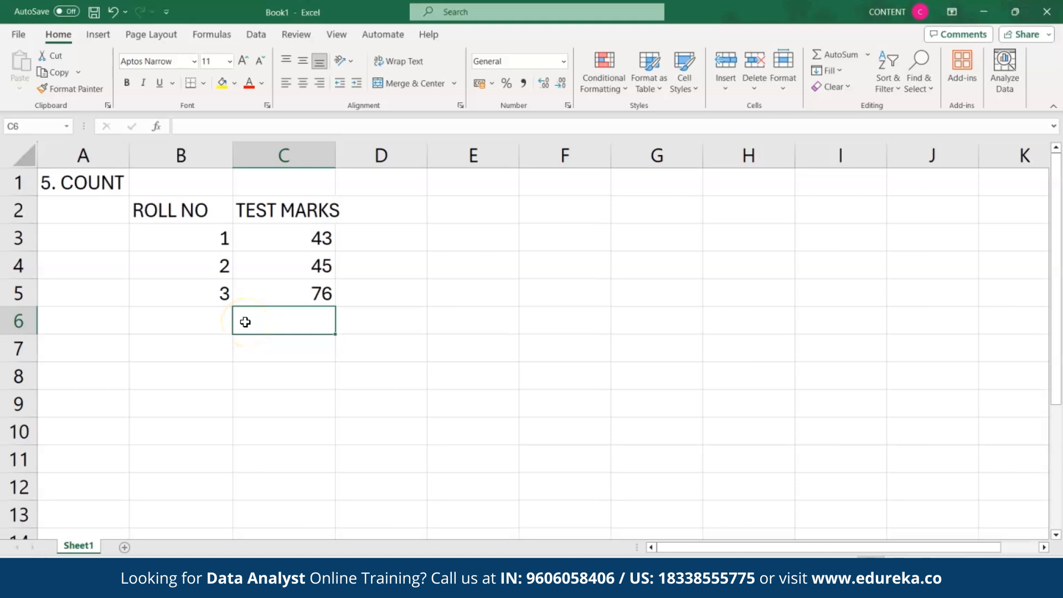
pyautogui.doubleClick(245, 322)
pyautogui.write('=')
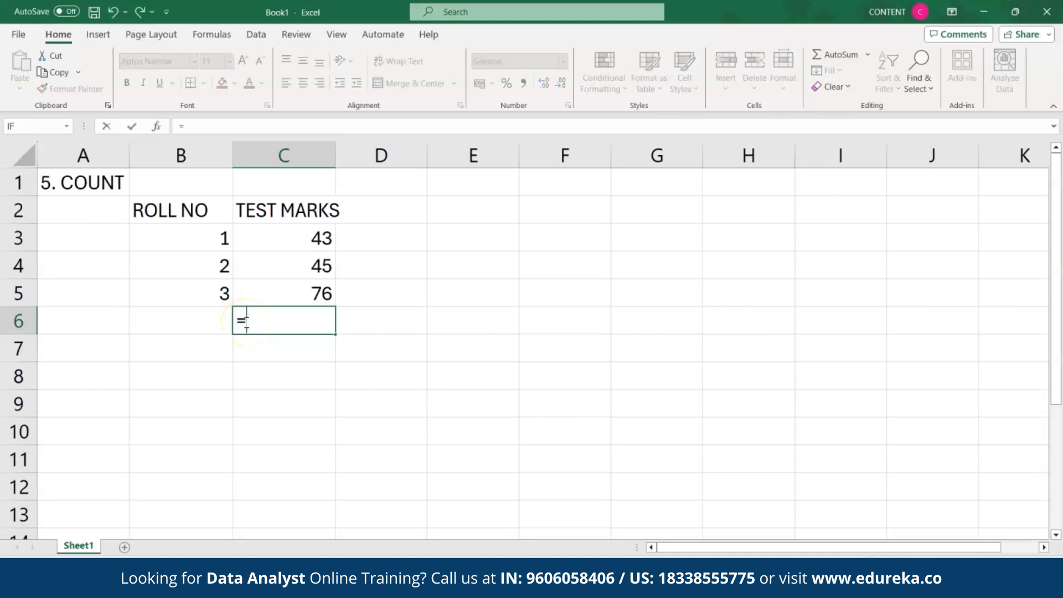
pyautogui.write('COUNT')
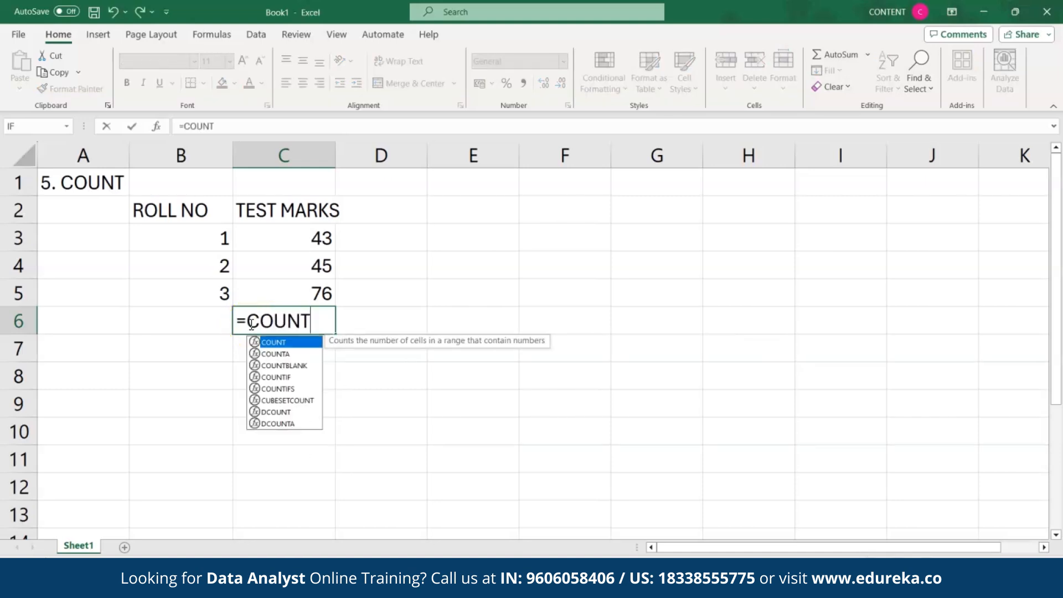
pyautogui.doubleClick(278, 342)
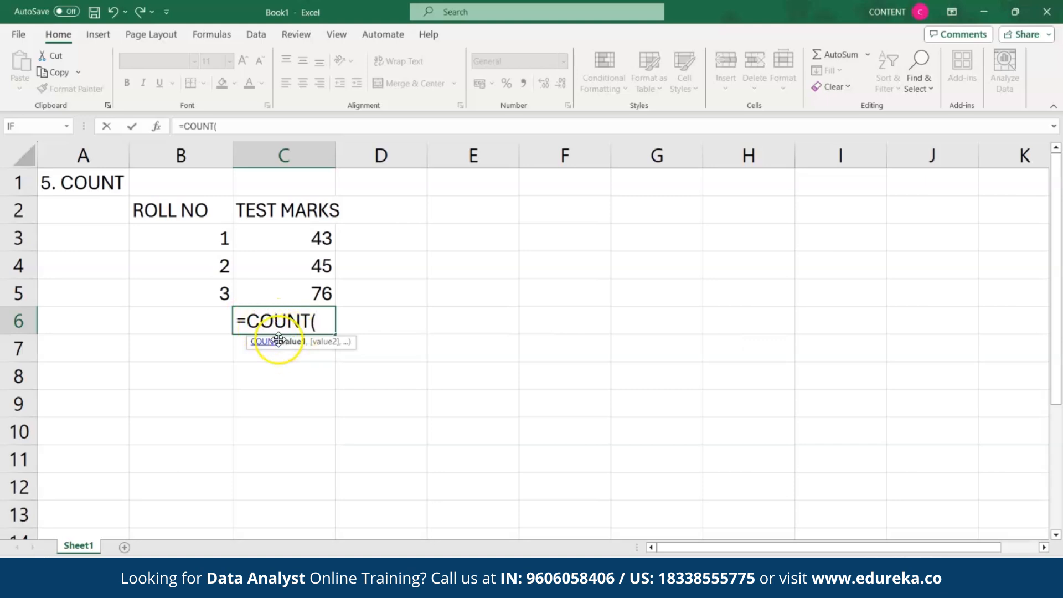
pyautogui.click(164, 208)
pyautogui.moveTo(163, 208); pyautogui.dragTo(266, 284)
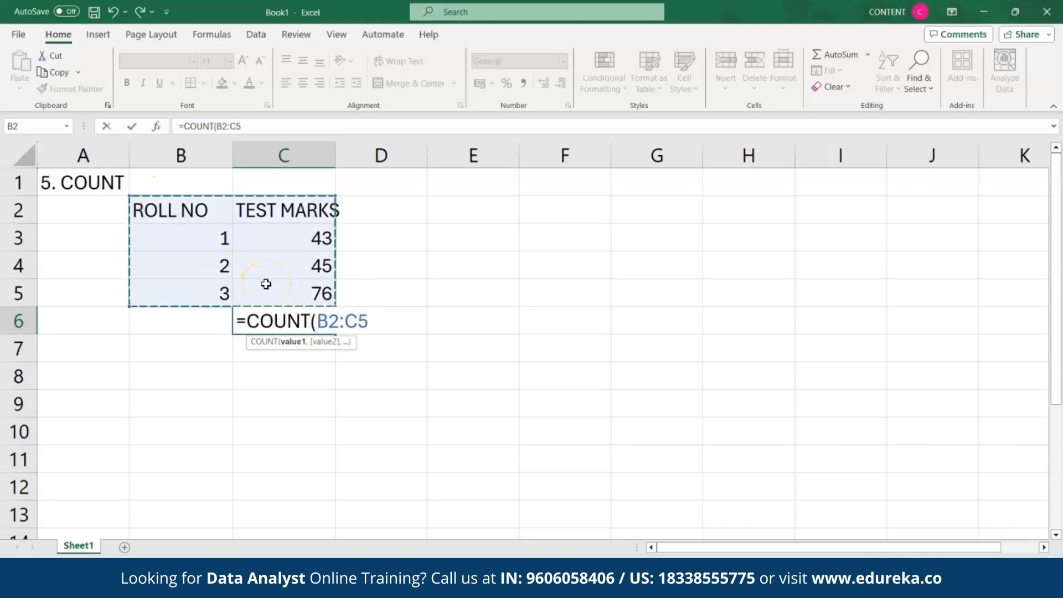
pyautogui.write(')')
pyautogui.press('Return')
pyautogui.click(275, 320)
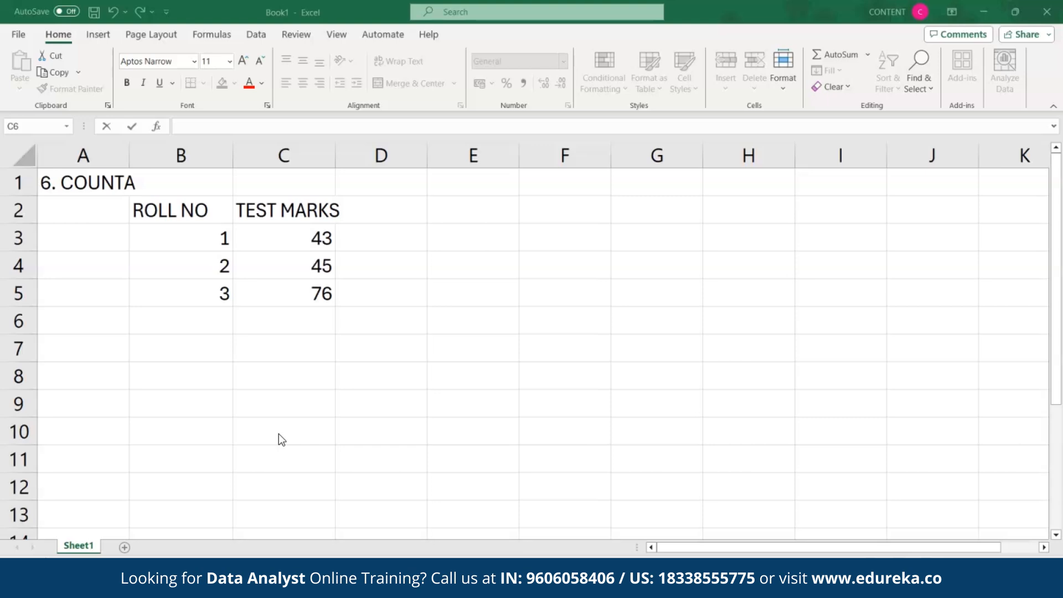
# Step: Enter =COUNTA(B2:C5) in C6, counting 8 non-empty cells including headers
pyautogui.click(260, 316)
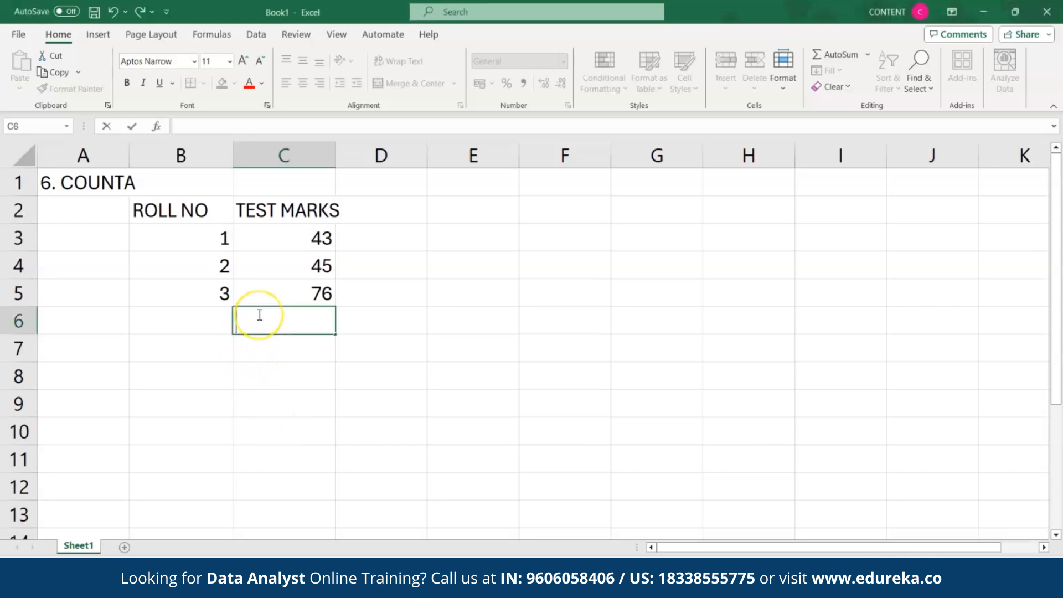
pyautogui.write('=')
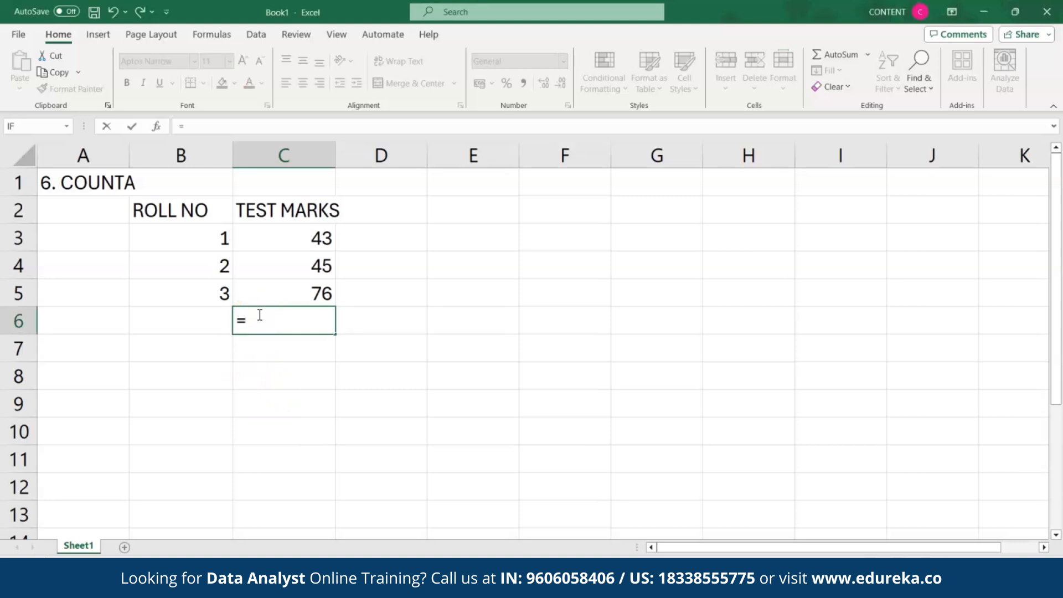
pyautogui.write('COUNT')
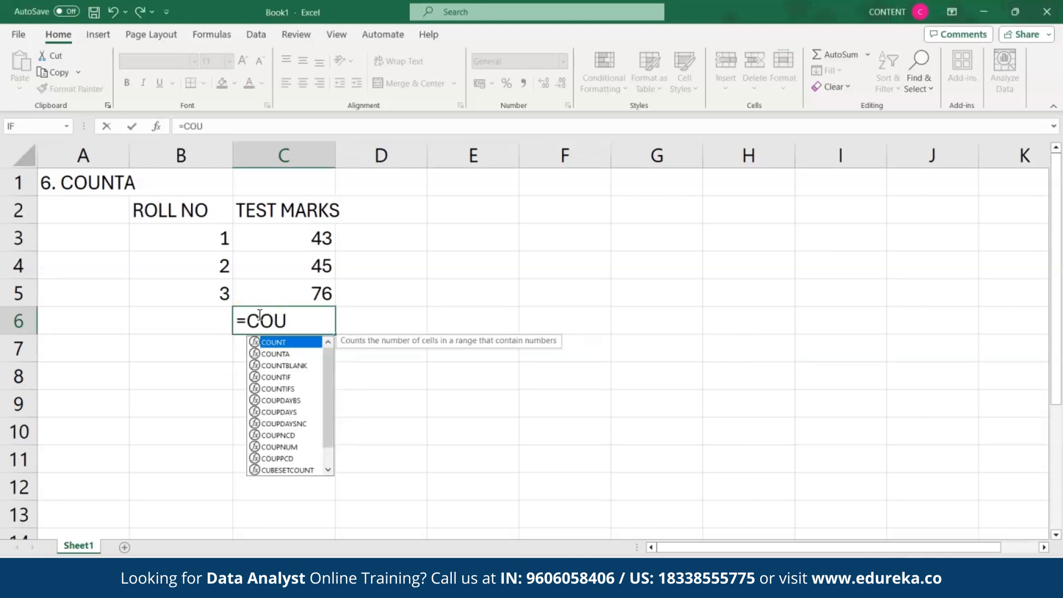
pyautogui.doubleClick(276, 354)
pyautogui.click(174, 207)
pyautogui.moveTo(175, 205); pyautogui.dragTo(290, 290)
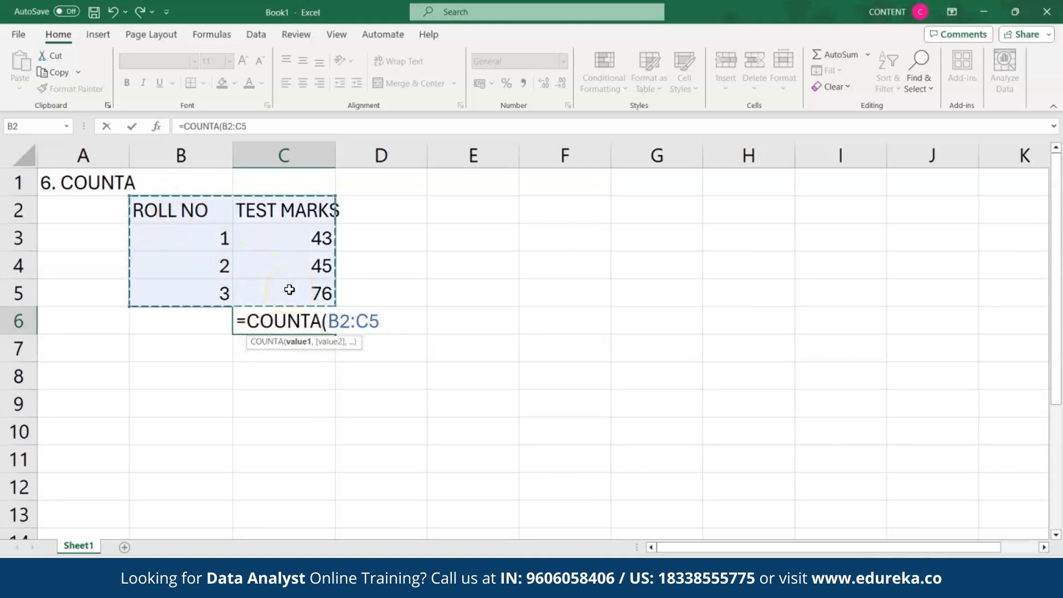
pyautogui.press('Return')
pyautogui.click(293, 314)
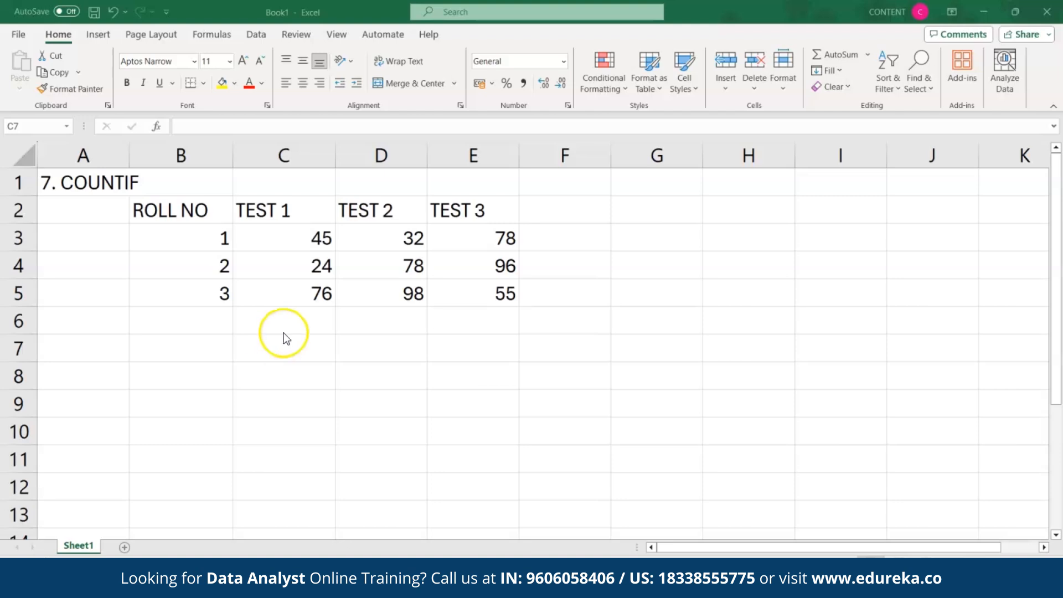
# Step: Enter =COUNTIF(B2:E5,">70") in C7 to count scores above 70, returning 5
pyautogui.click(276, 347)
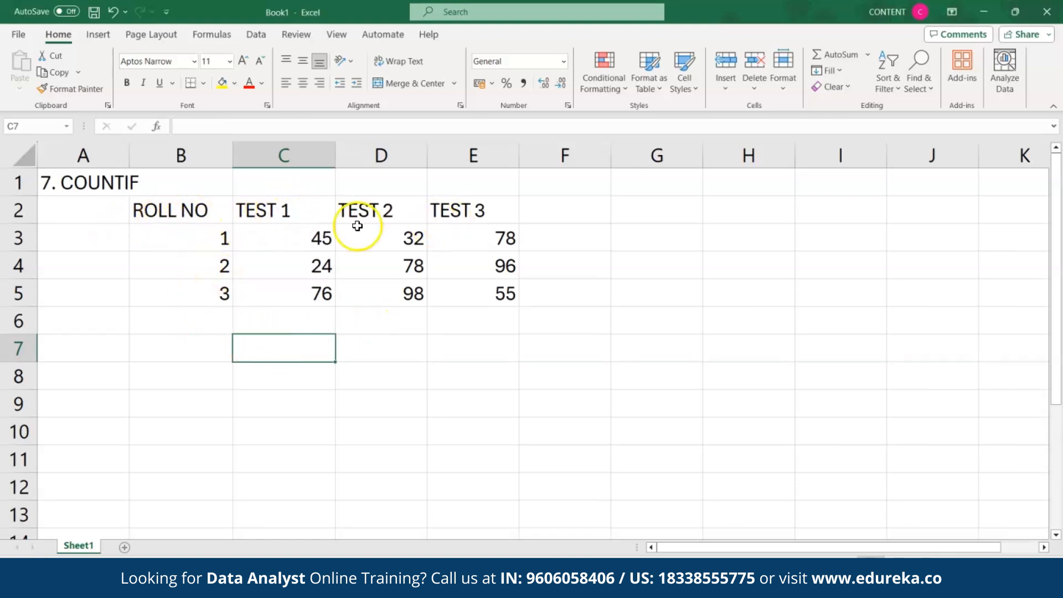
pyautogui.doubleClick(272, 339)
pyautogui.write('=')
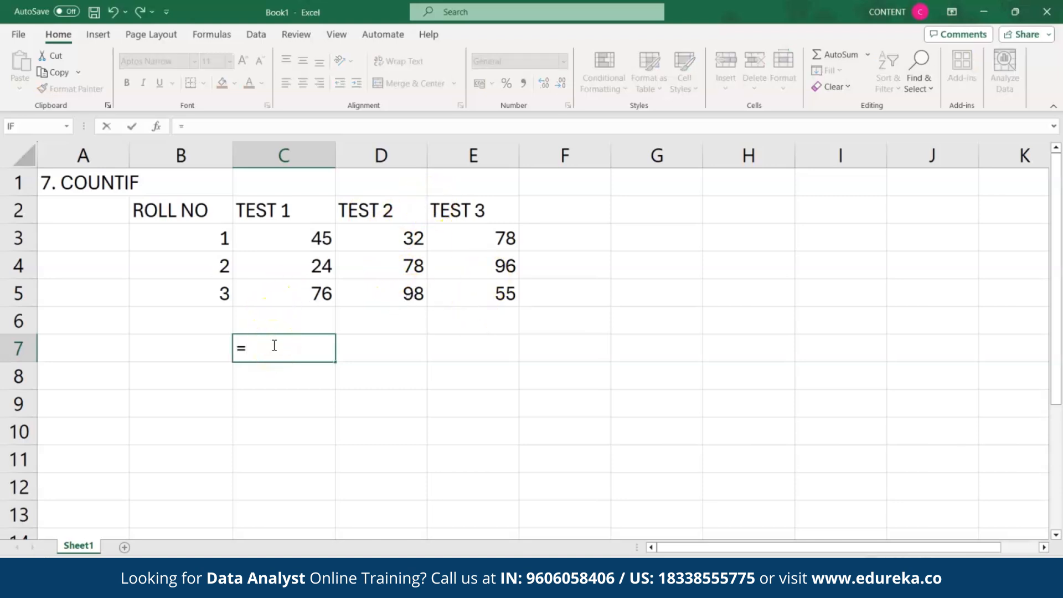
pyautogui.write('COUNTIF')
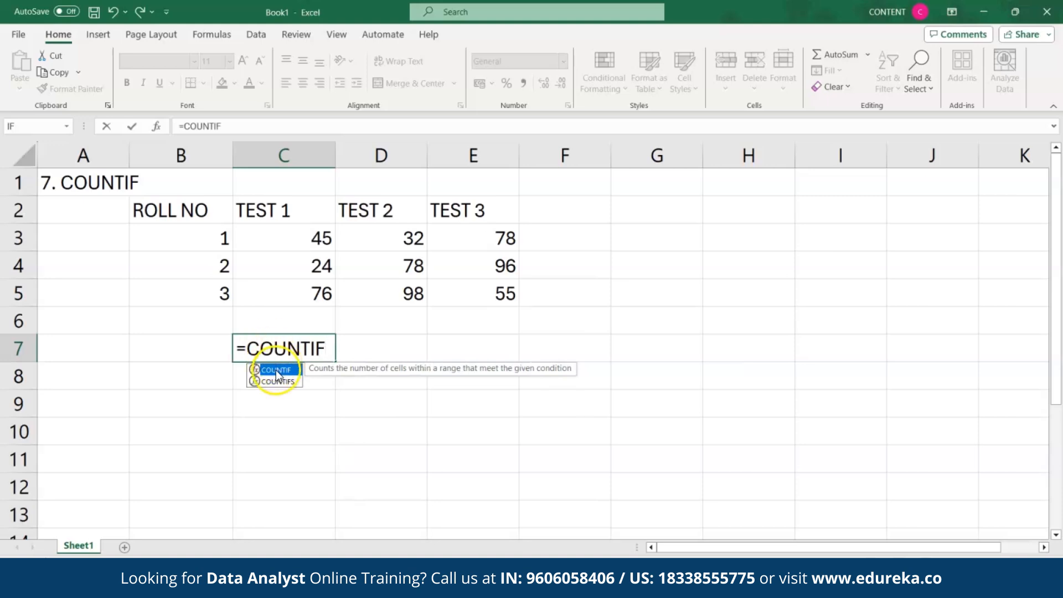
pyautogui.doubleClick(276, 370)
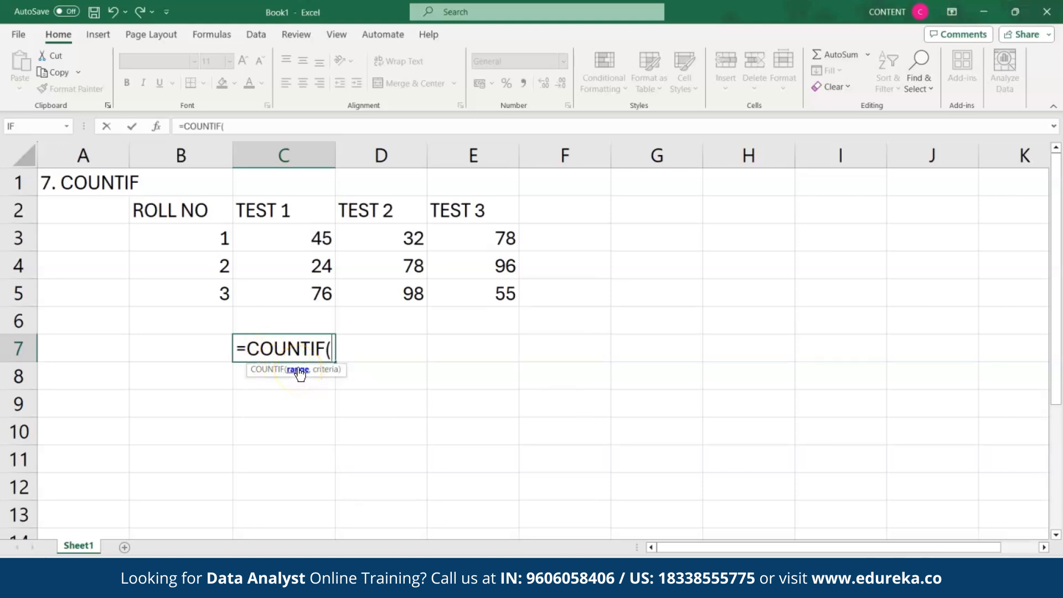
pyautogui.moveTo(173, 199); pyautogui.dragTo(475, 280)
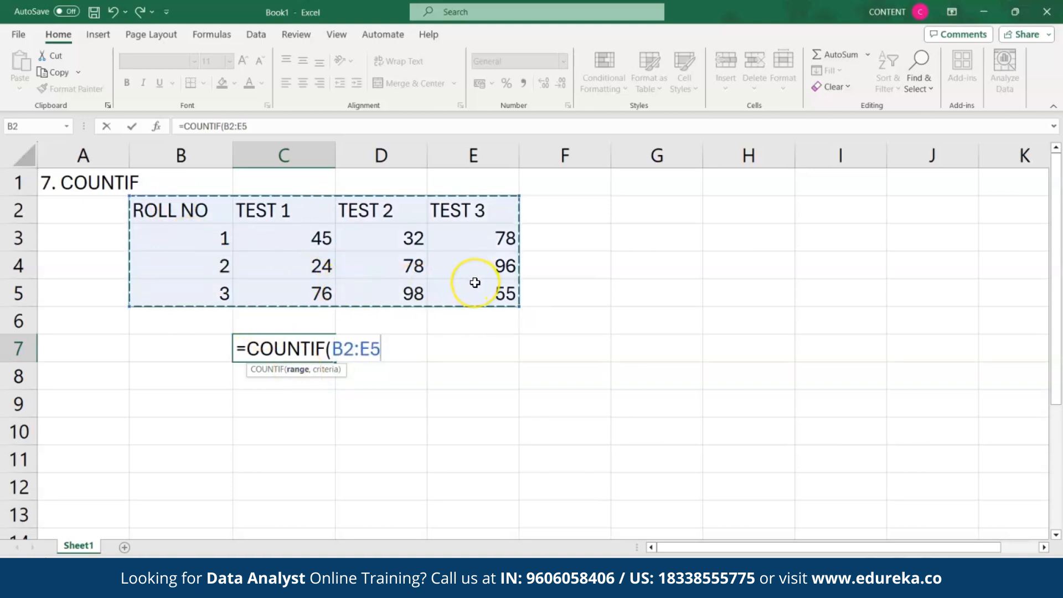
pyautogui.write(',')
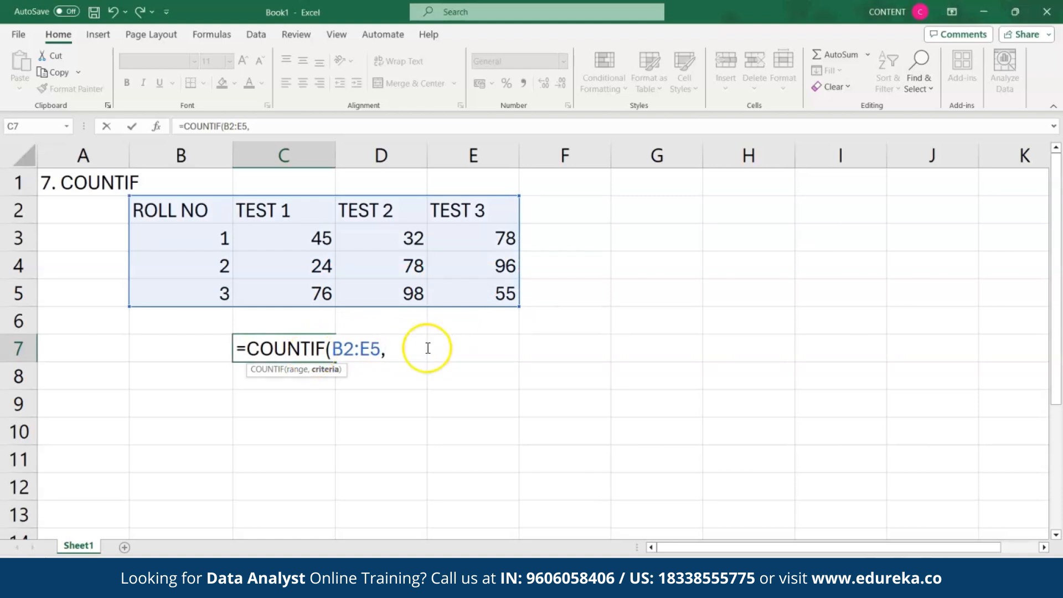
pyautogui.write('>')
pyautogui.press('BackSpace')
pyautogui.write('">70")')
pyautogui.press('Return')
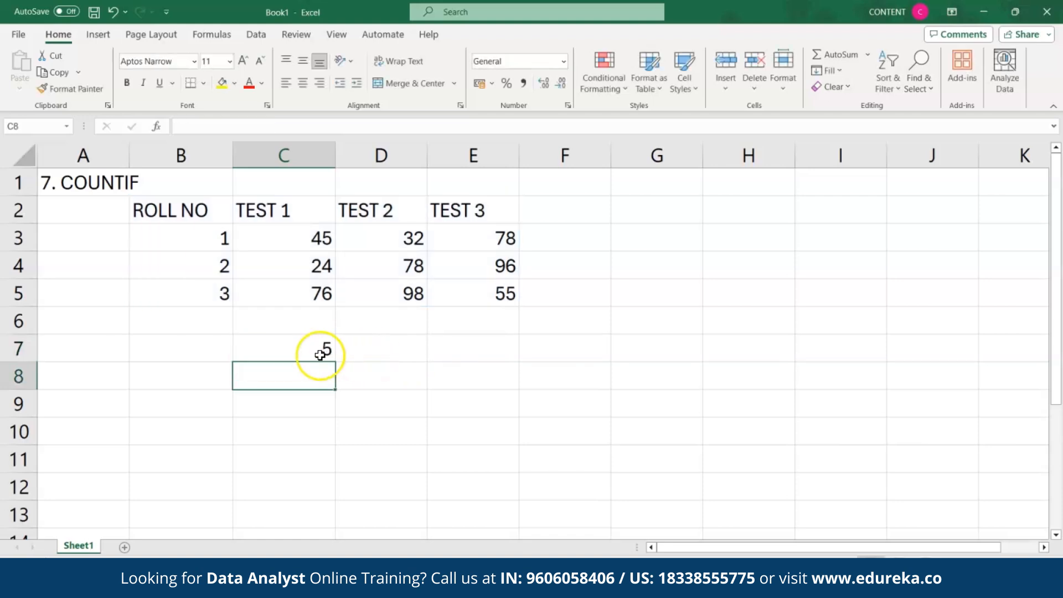
pyautogui.click(312, 351)
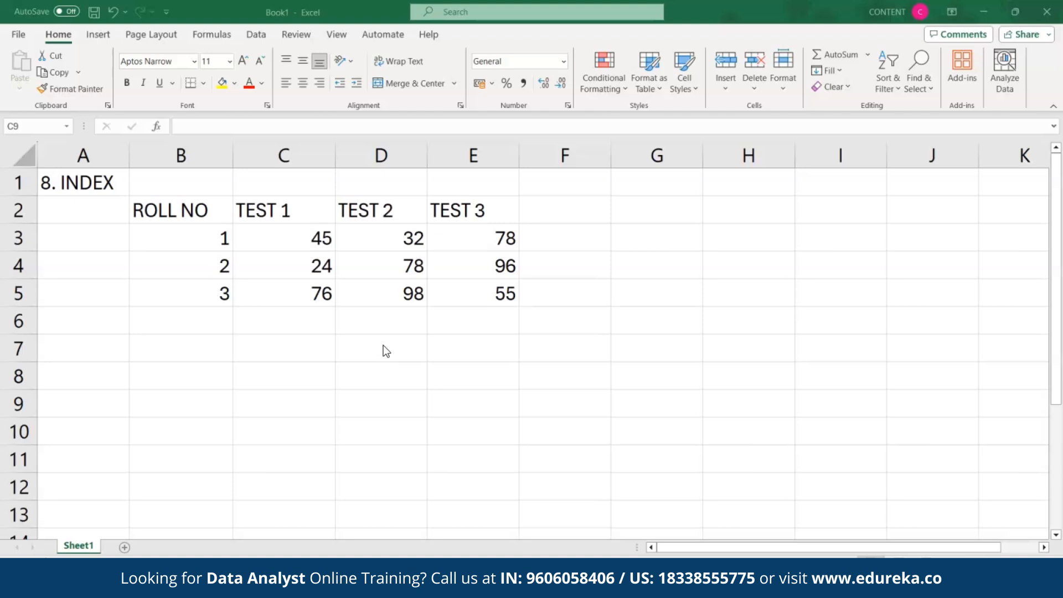
# Step: Enter =INDEX(B2:E5,3,3) in C7, returning 78 from the score table
pyautogui.click(291, 348)
pyautogui.write('=')
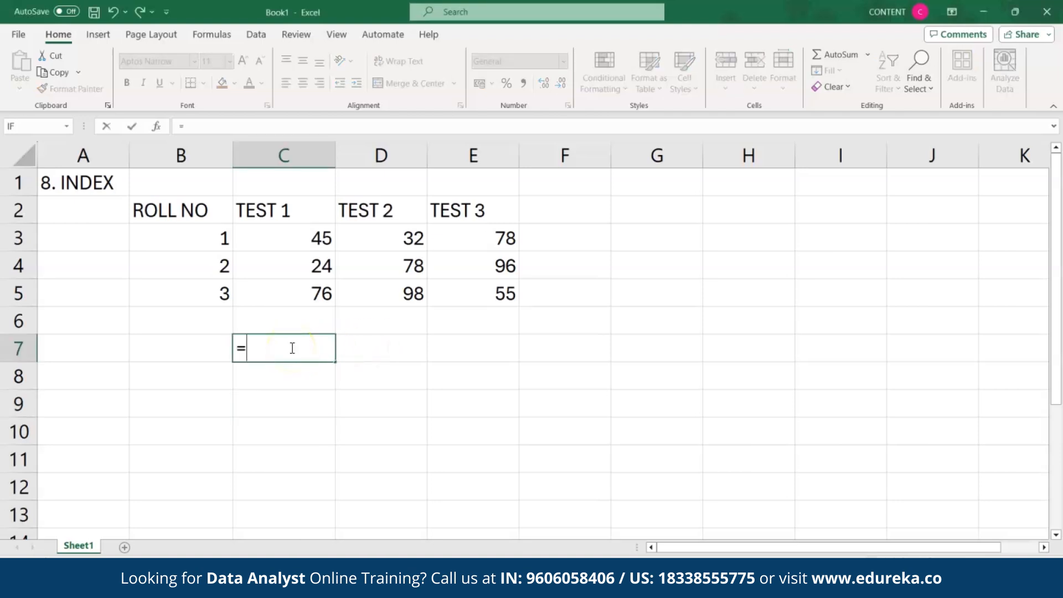
pyautogui.write('INDEX')
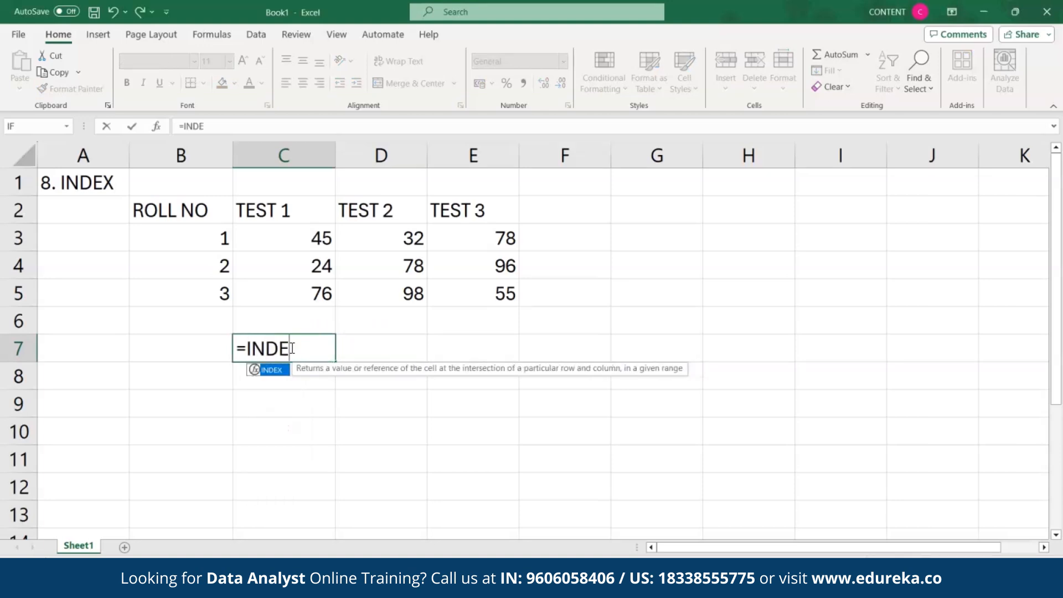
pyautogui.doubleClick(282, 368)
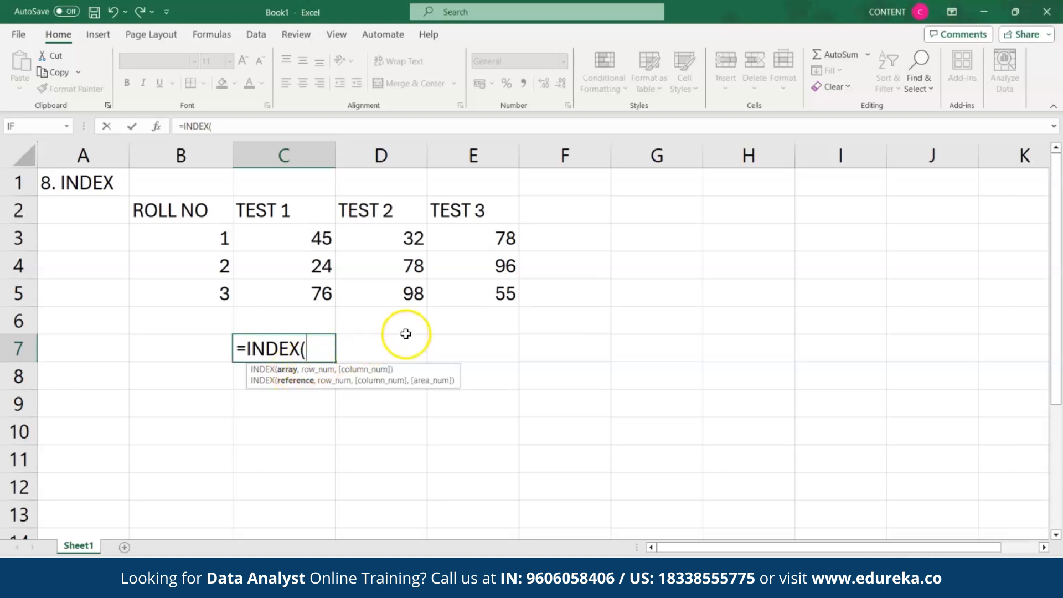
pyautogui.moveTo(195, 211); pyautogui.dragTo(469, 294)
pyautogui.write(',')
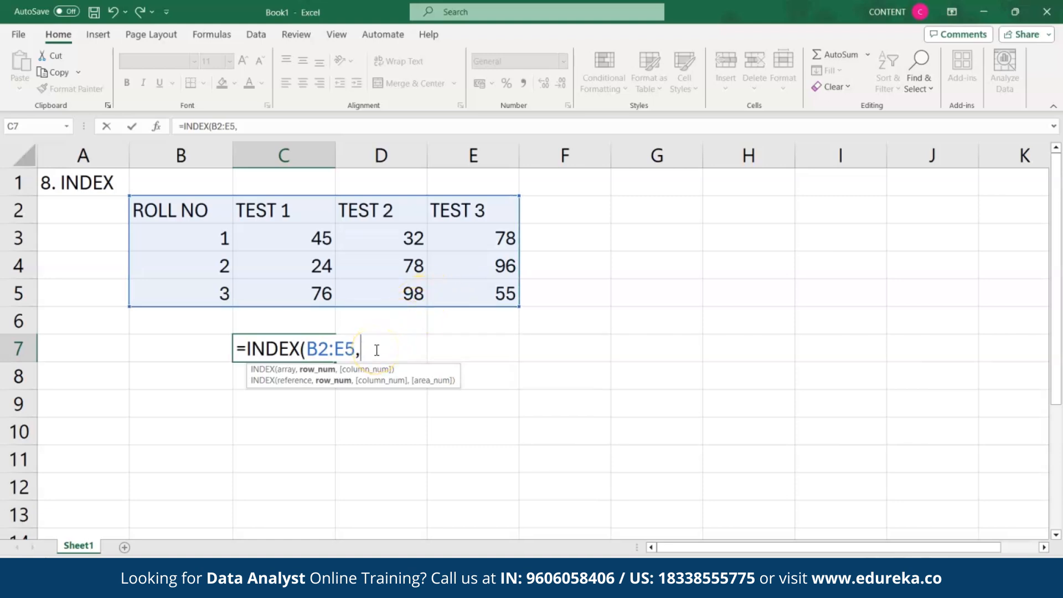
pyautogui.write('3,')
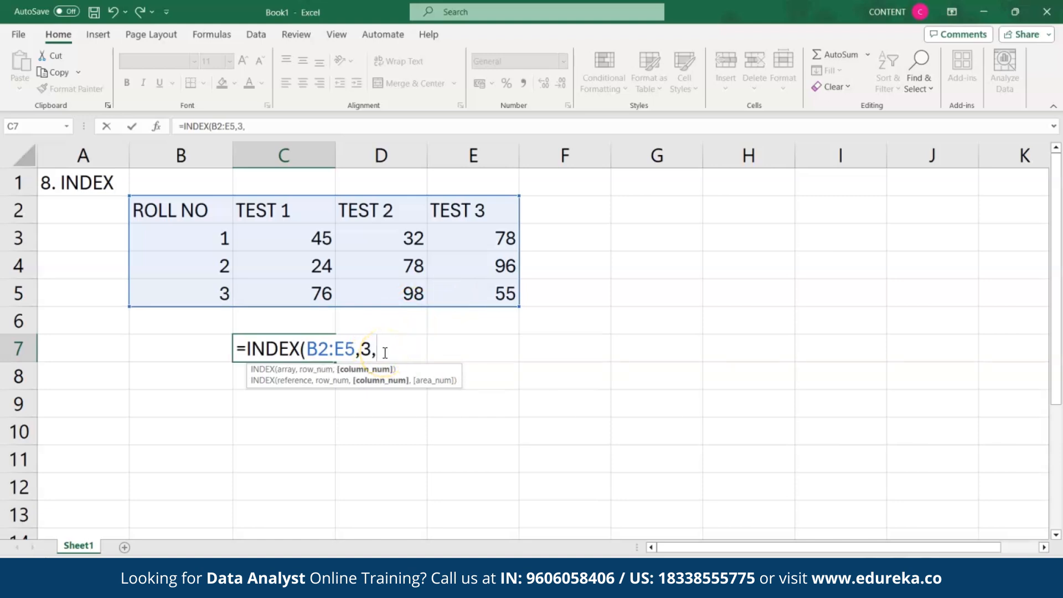
pyautogui.write('3)')
pyautogui.press('Return')
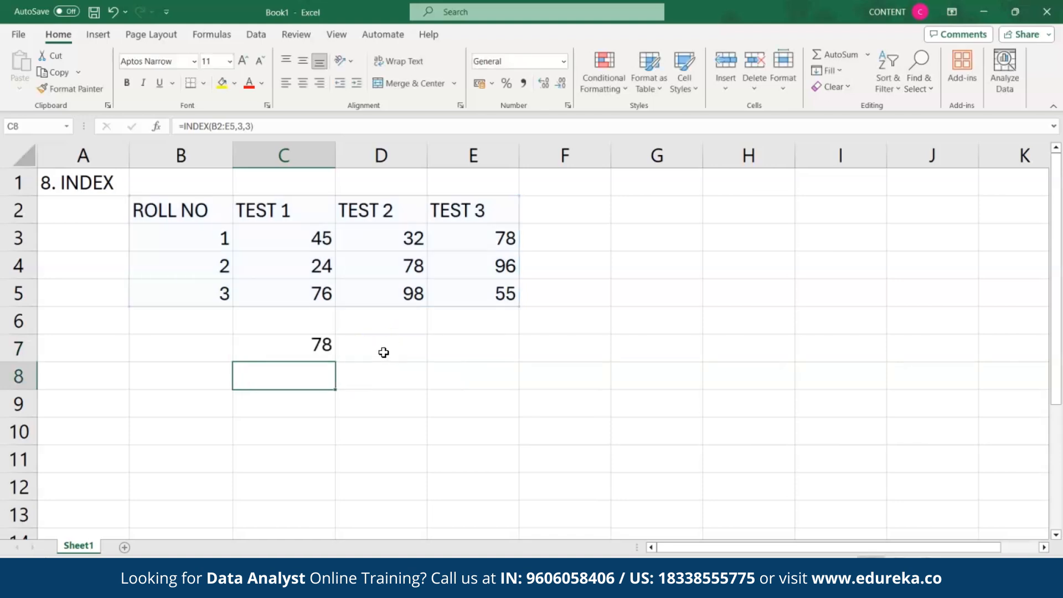
pyautogui.click(290, 350)
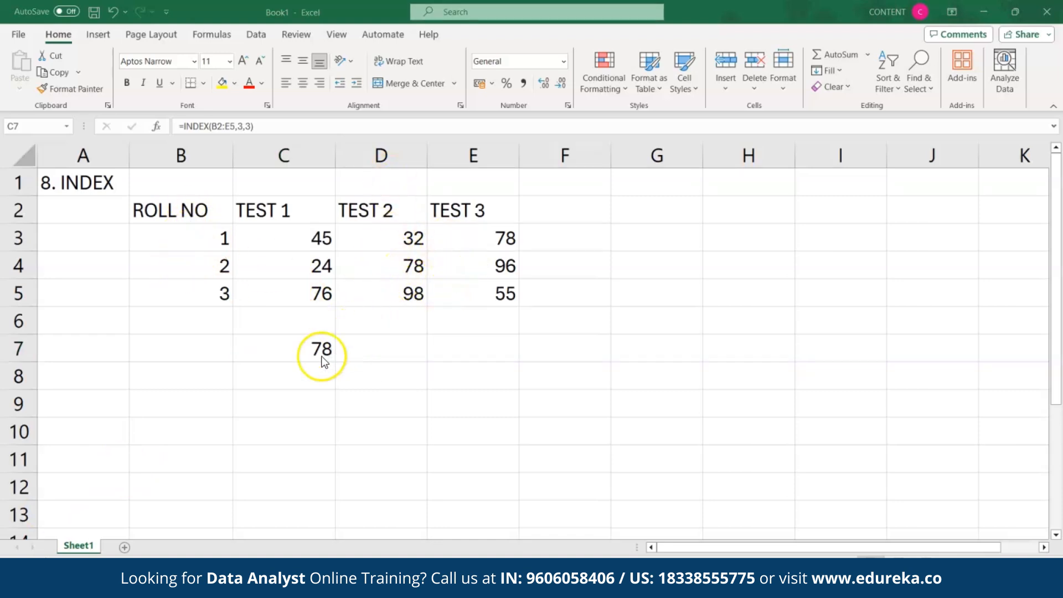
pyautogui.click(297, 353)
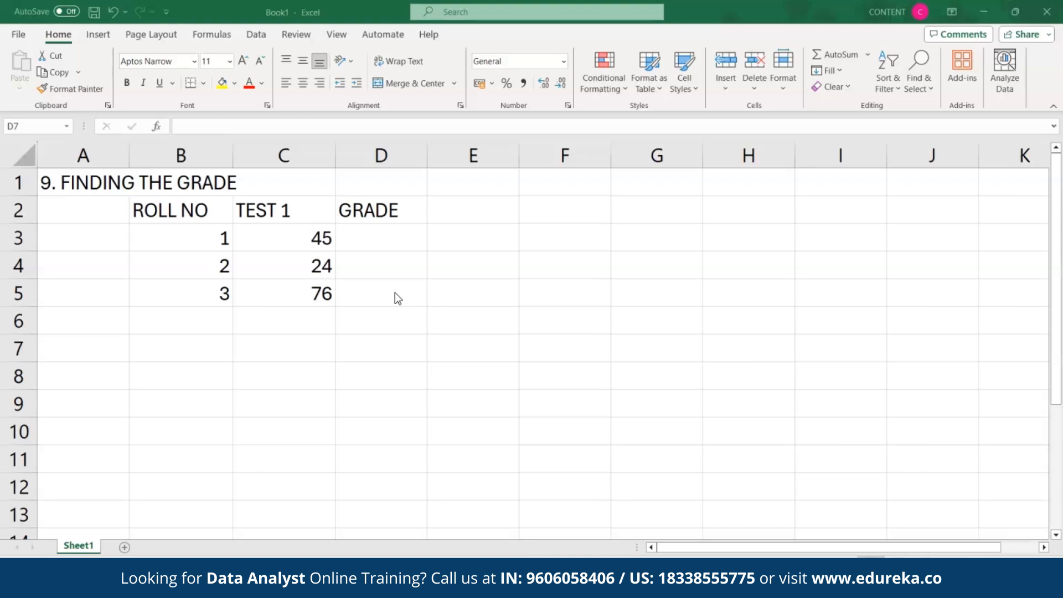
# Step: Grade roll 1 in D3 with =IF(C3>70,"A",IF(C3>40,"B","F")), showing B
pyautogui.click(349, 239)
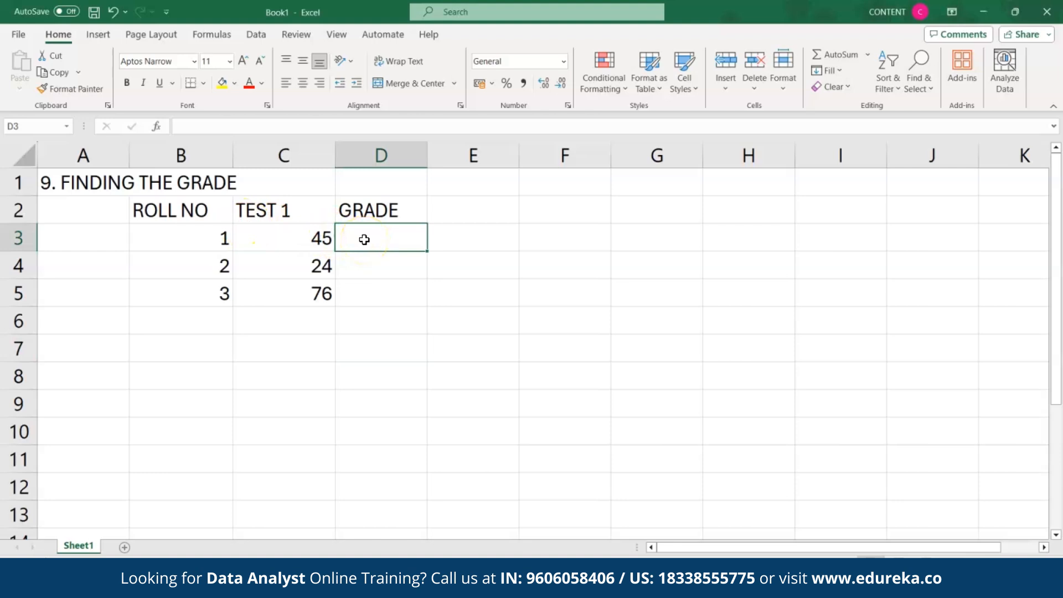
pyautogui.write('=I')
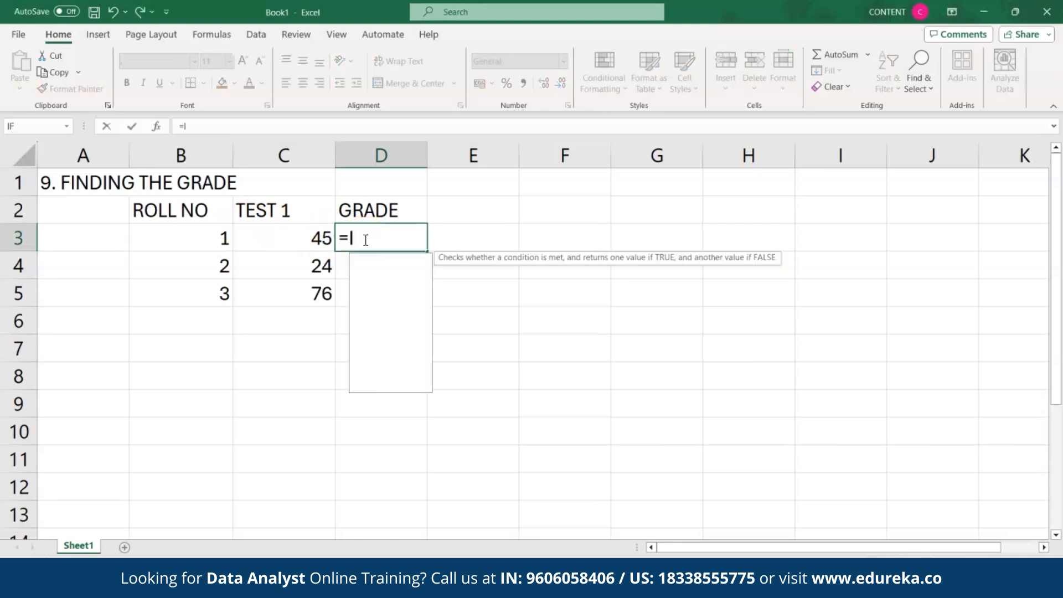
pyautogui.write('F')
pyautogui.doubleClick(367, 257)
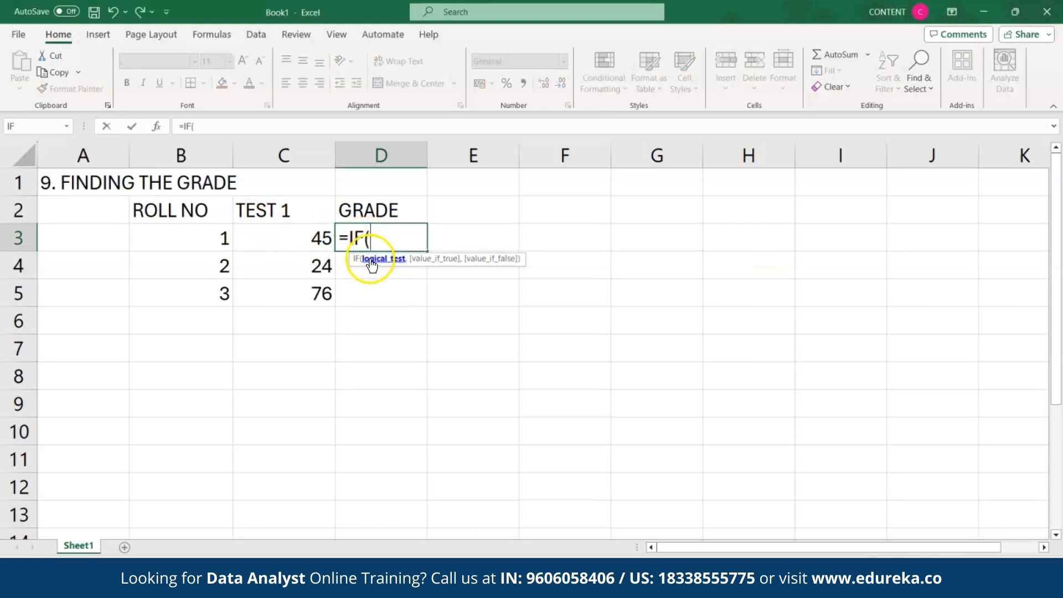
pyautogui.click(321, 239)
pyautogui.write('>70')
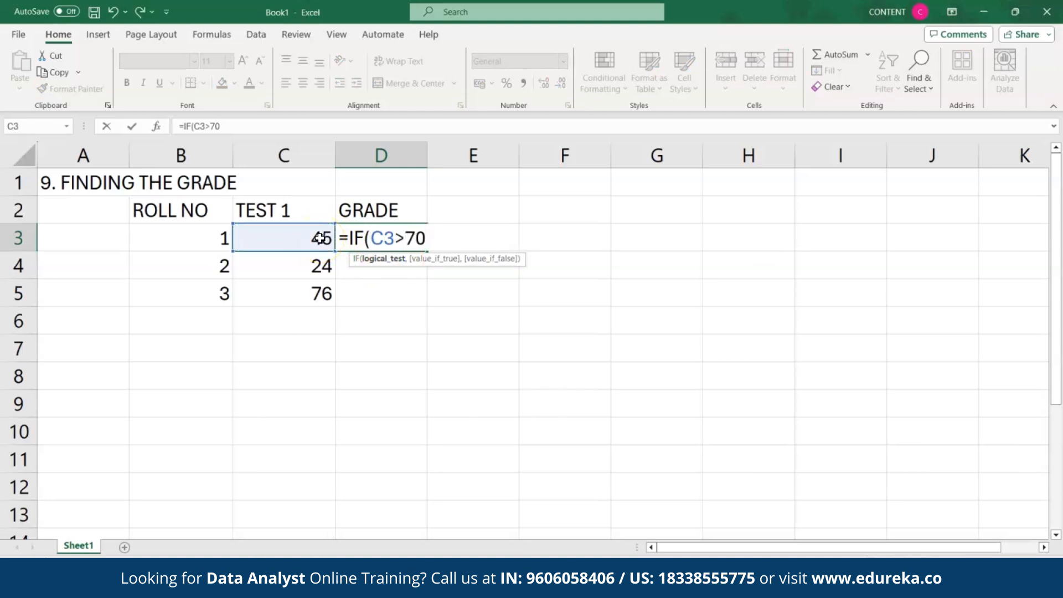
pyautogui.write(',"A')
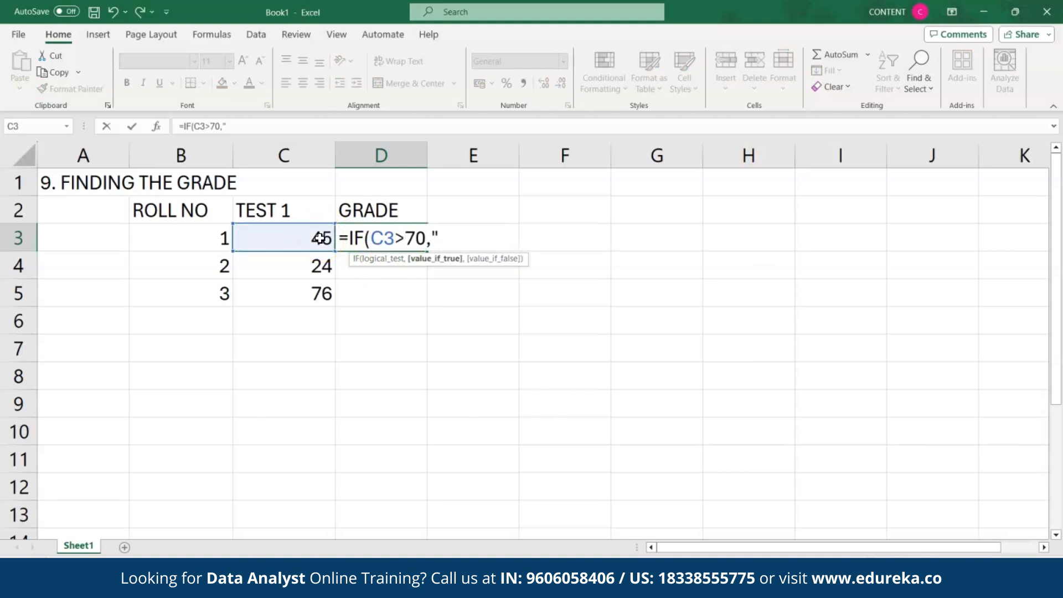
pyautogui.write('"')
pyautogui.write(',IF(')
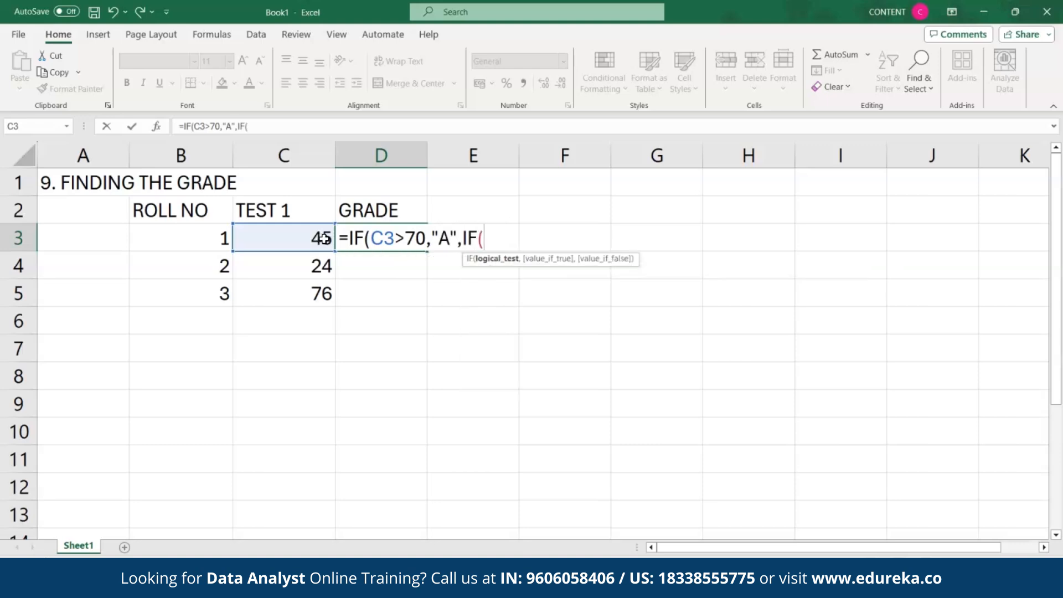
pyautogui.click(282, 243)
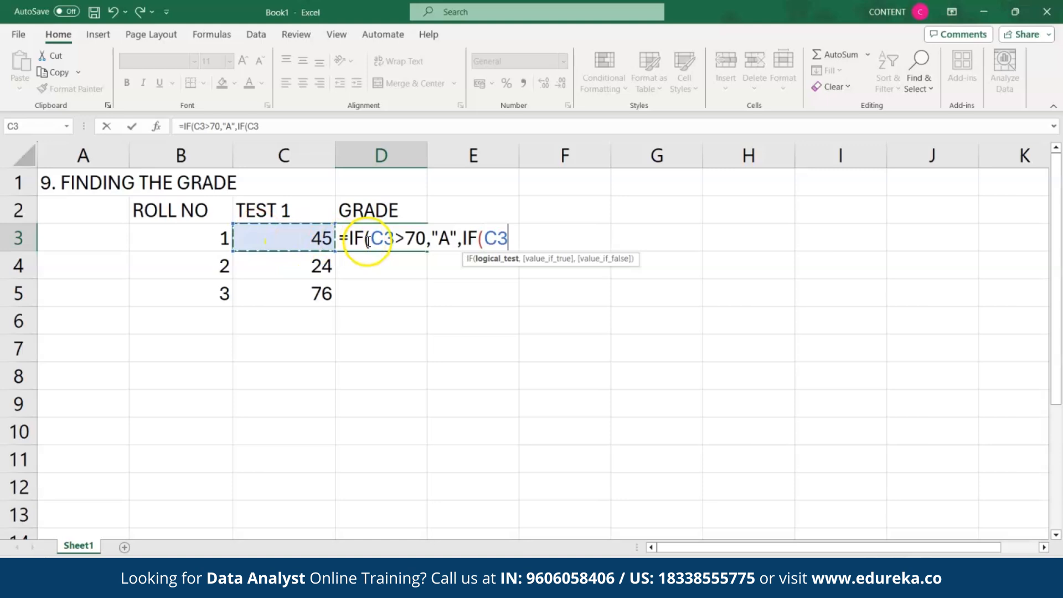
pyautogui.write('>')
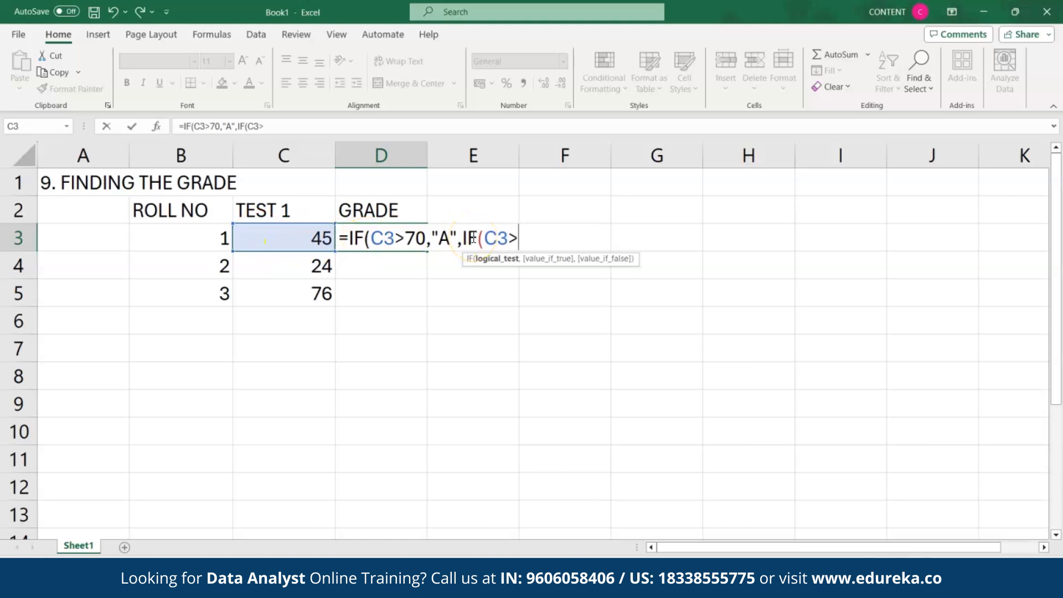
pyautogui.write('40,"')
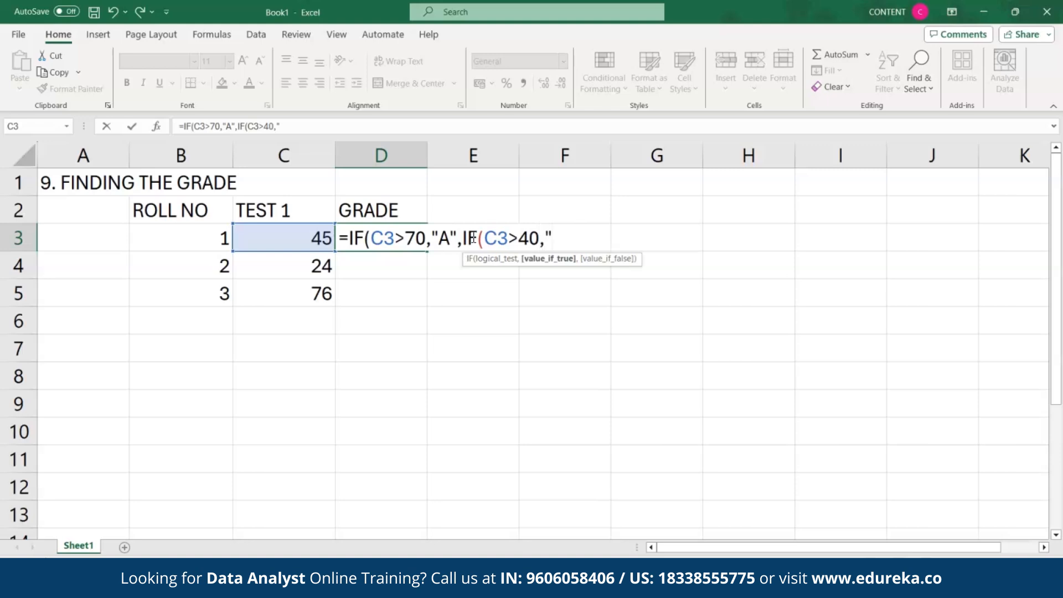
pyautogui.write('B","F"')
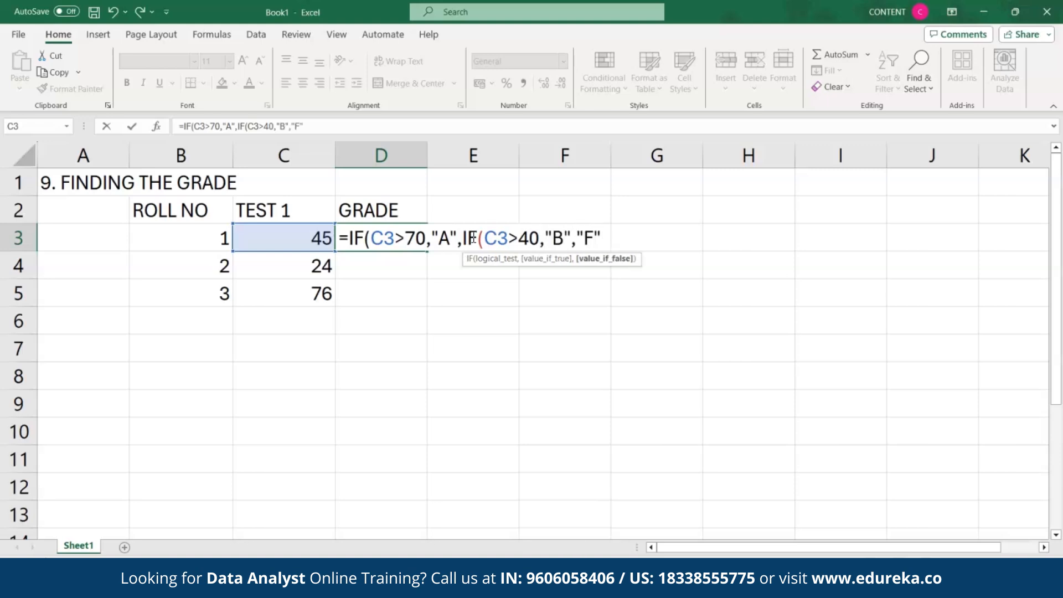
pyautogui.press('Return')
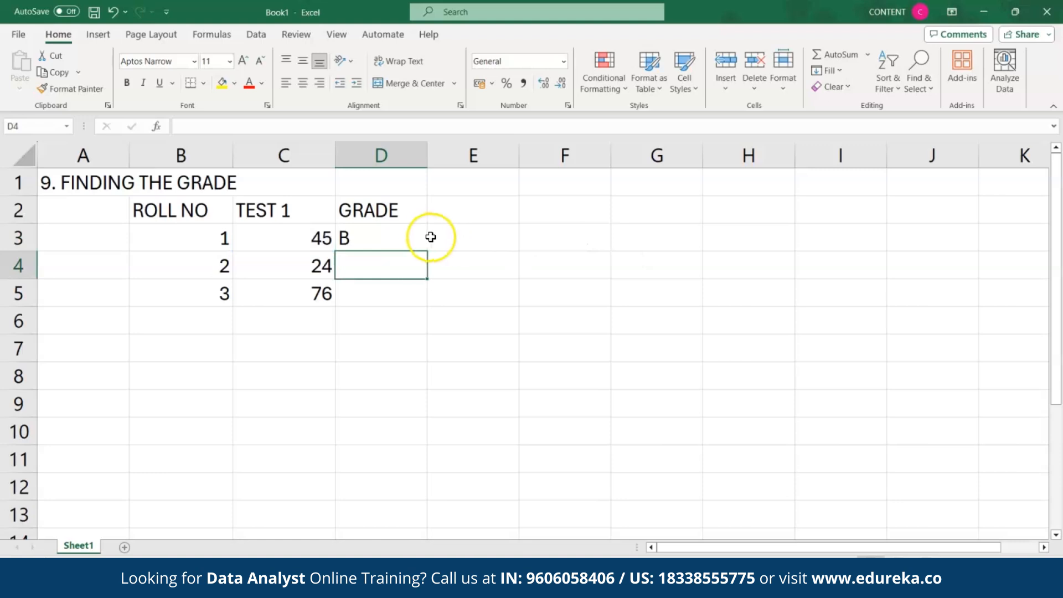
pyautogui.click(420, 234)
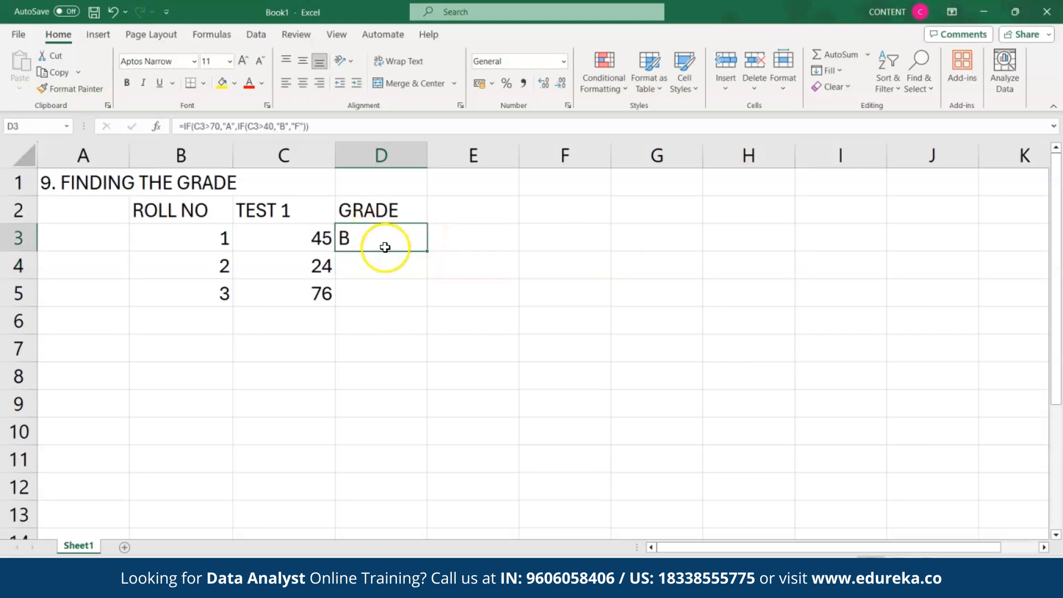
pyautogui.click(361, 296)
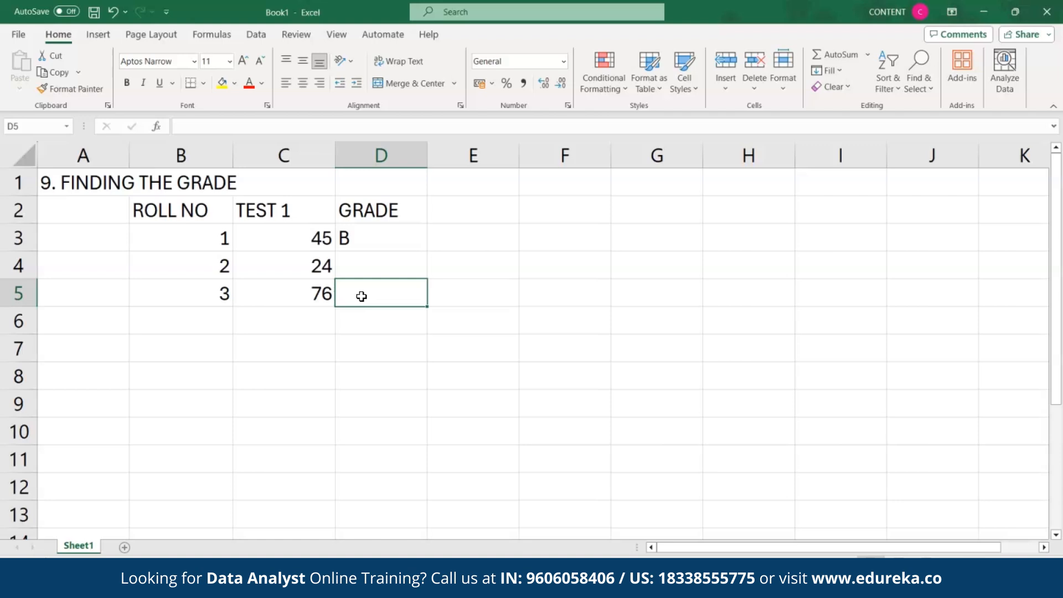
# Step: Enter =IF(C5>70,"A",IF(C5>40,"B","F")) in D5 to grade roll 3, showing A
pyautogui.write('IF(')
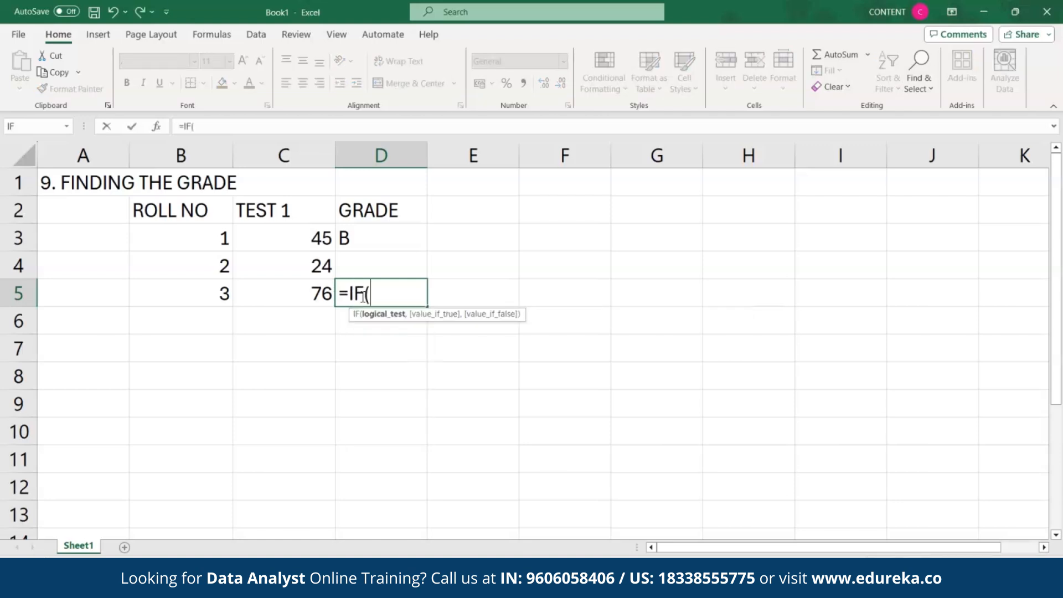
pyautogui.click(317, 293)
pyautogui.write('>70,')
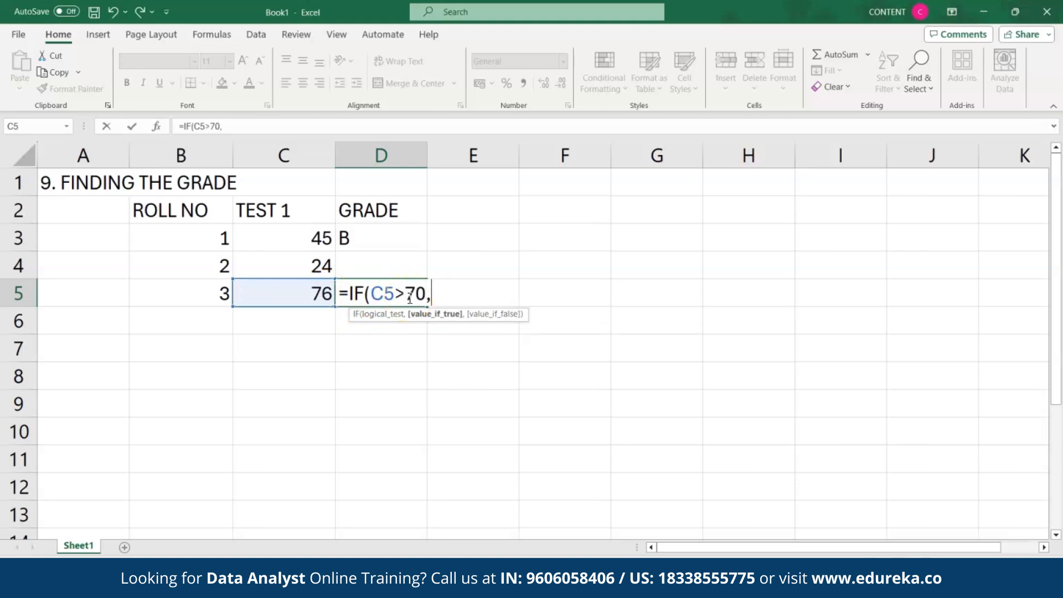
pyautogui.write('"A",IF')
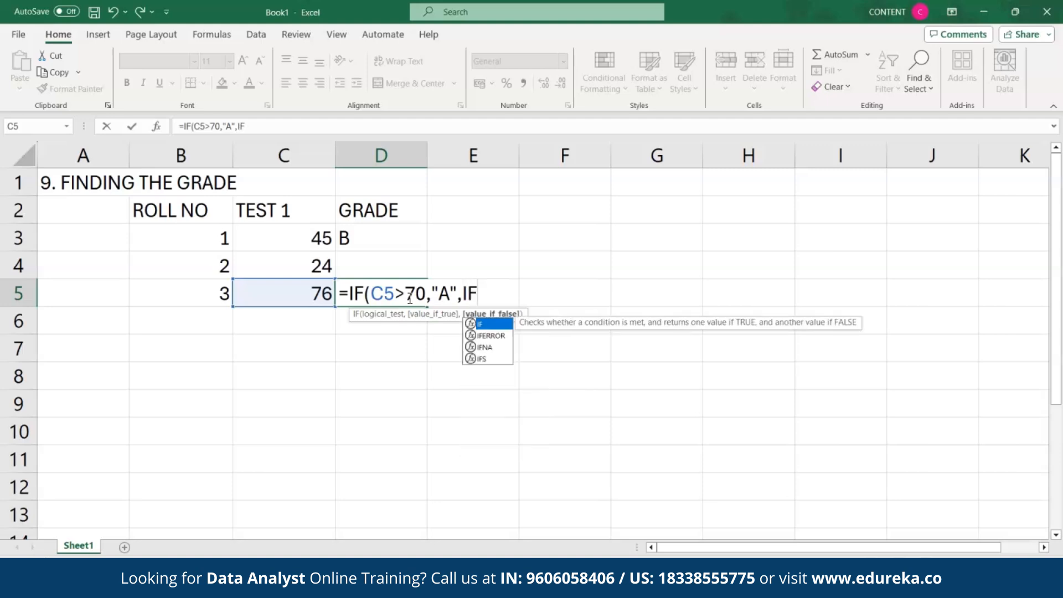
pyautogui.doubleClick(494, 326)
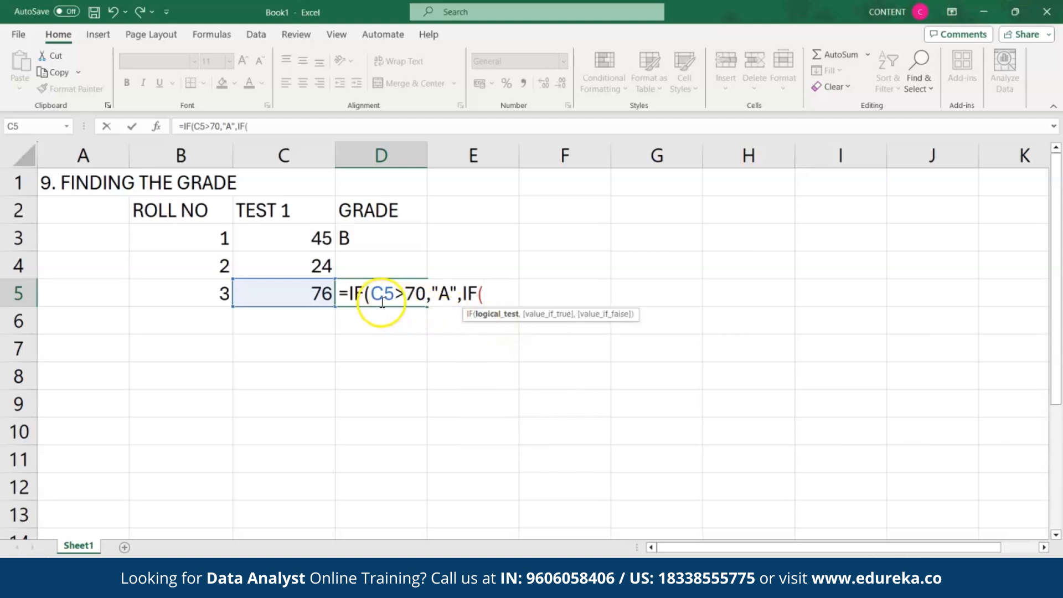
pyautogui.click(320, 295)
pyautogui.write('>40')
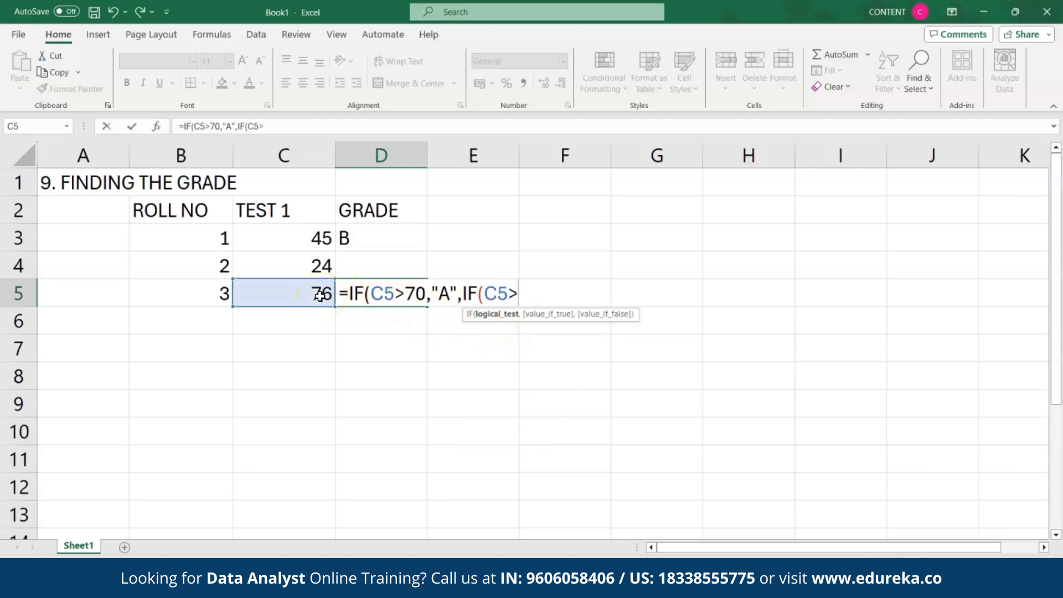
pyautogui.write(',"')
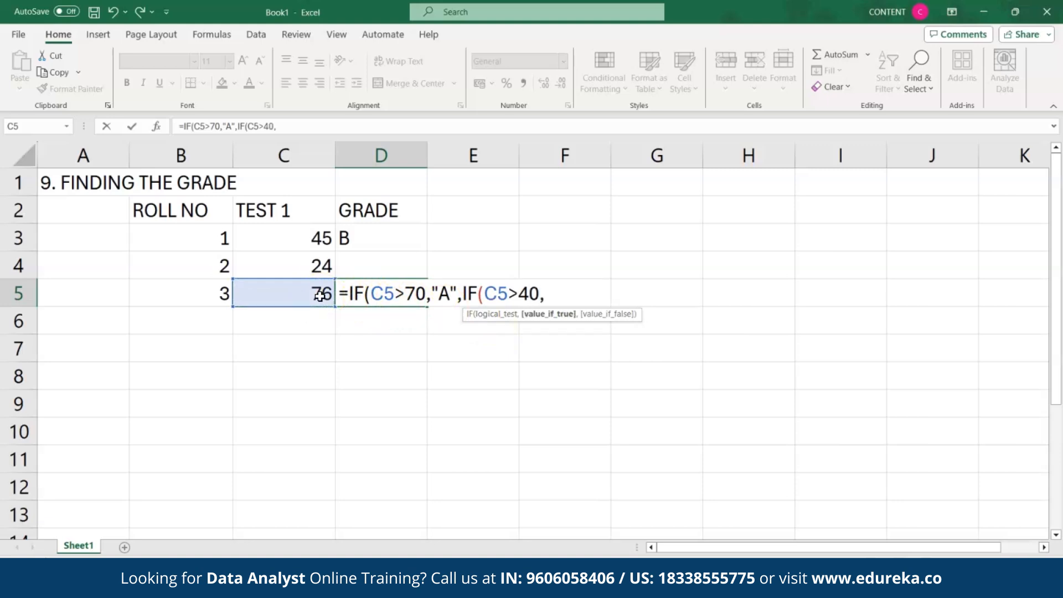
pyautogui.write('B","F"))')
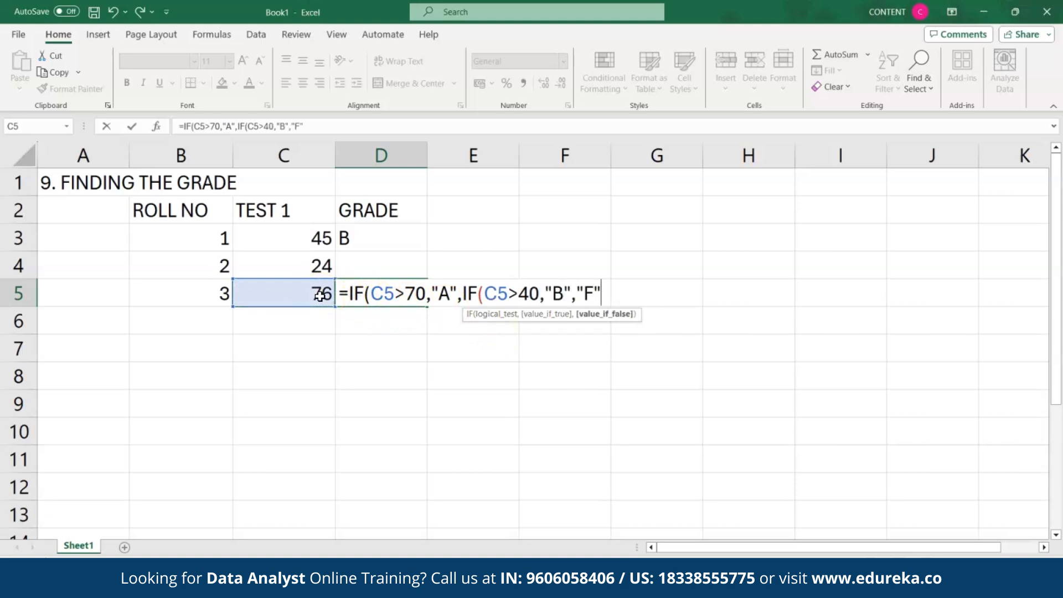
pyautogui.press('Return')
pyautogui.click(352, 294)
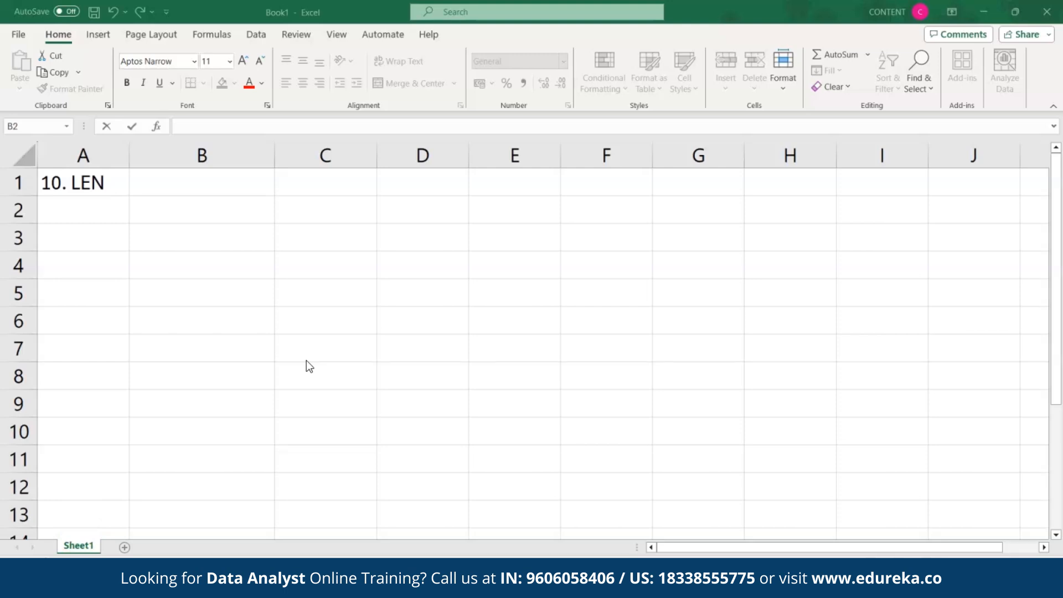
# Step: Type the sample text HELLO, WORLD in B2 and the label LEN in A3
pyautogui.click(183, 212)
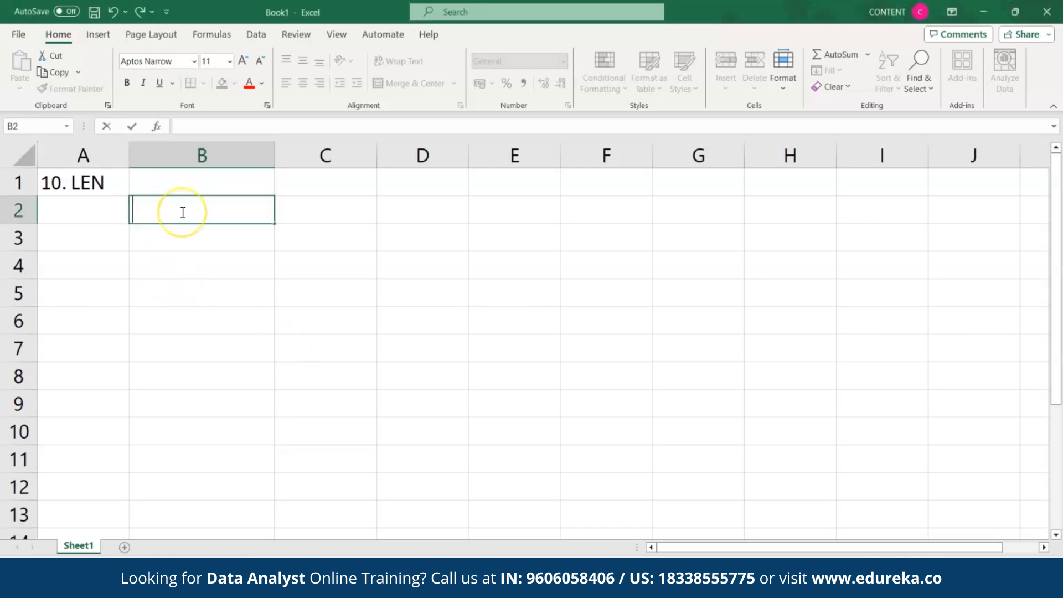
pyautogui.write('HELLO, WORLD')
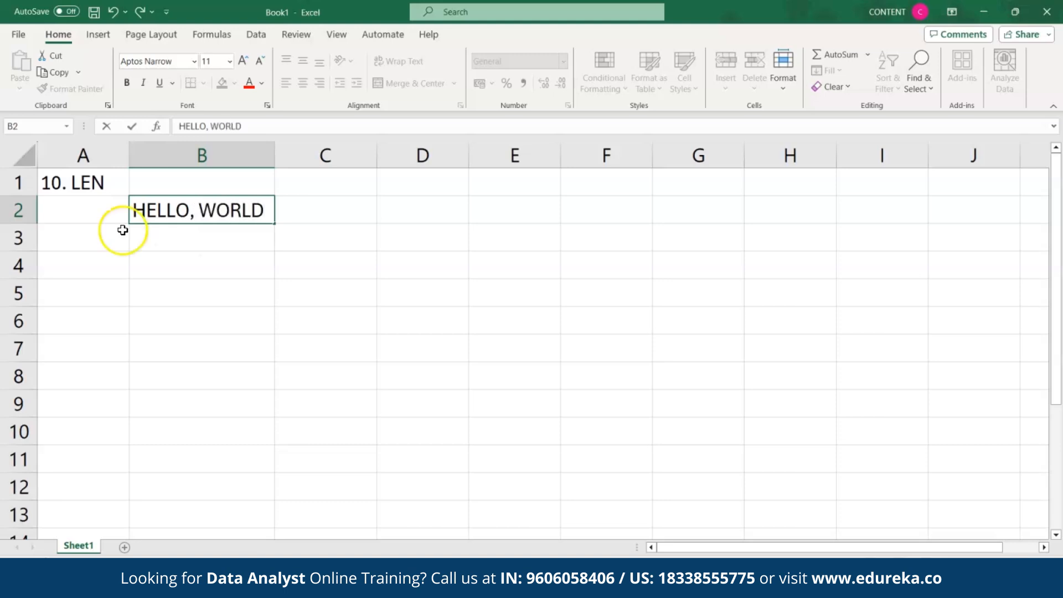
pyautogui.click(112, 234)
pyautogui.write('LEN')
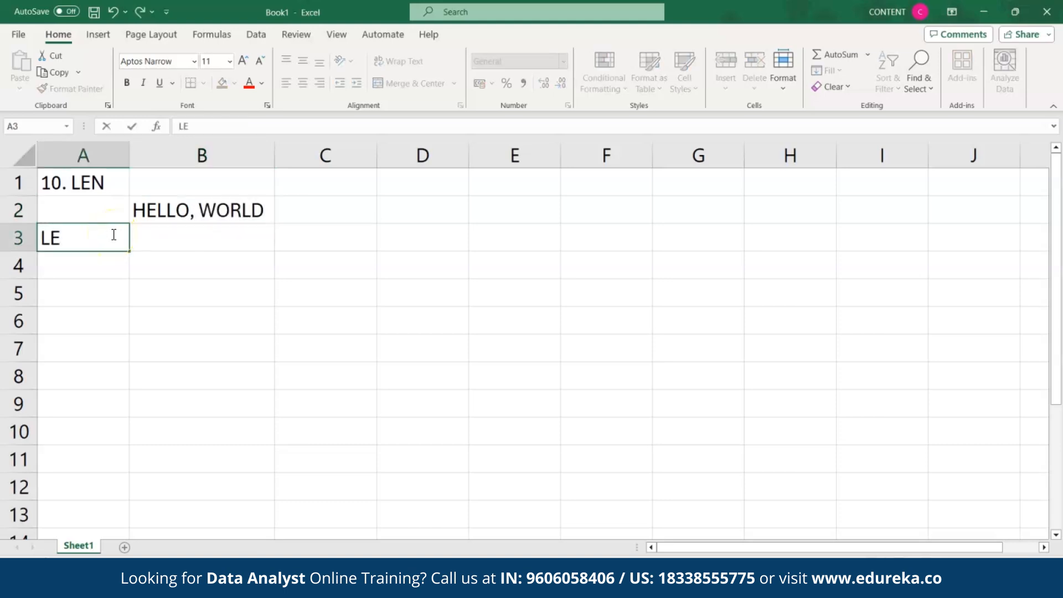
pyautogui.click(158, 239)
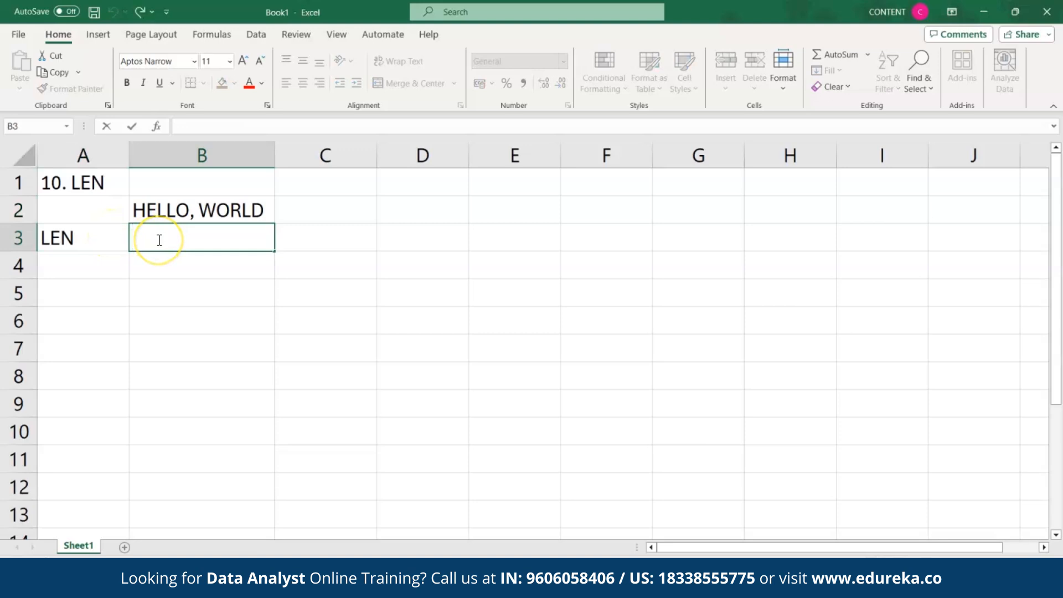
# Step: Enter =LEN(B2) in B3, returning 12 characters
pyautogui.write('=LEN')
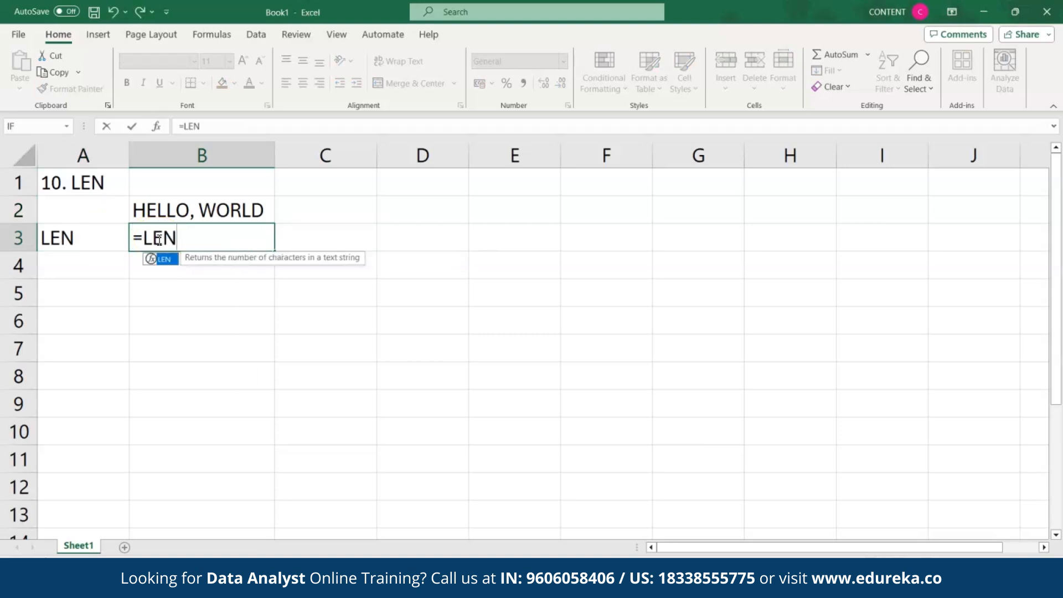
pyautogui.doubleClick(163, 260)
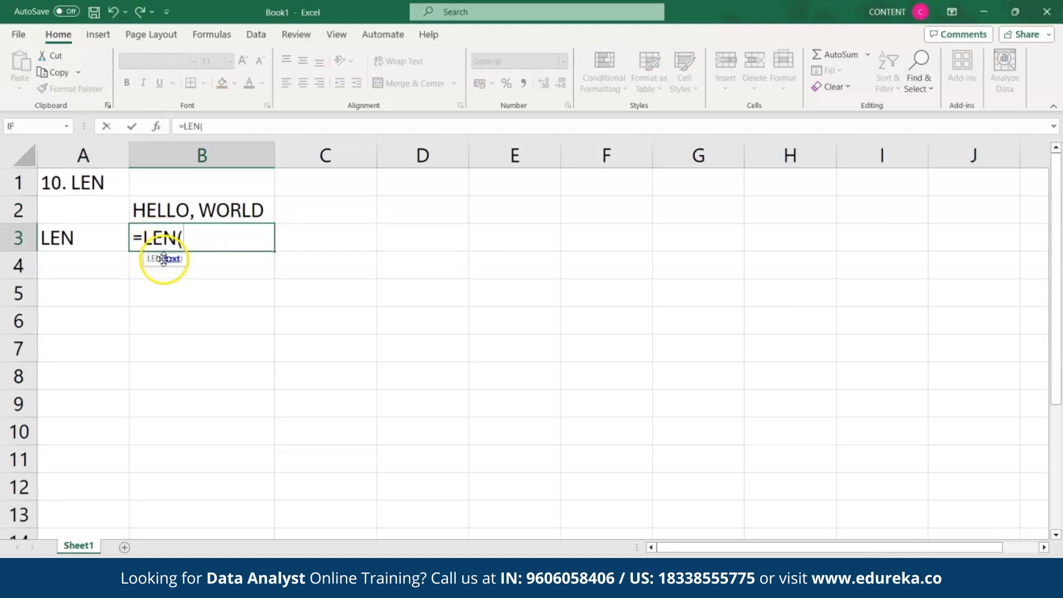
pyautogui.click(174, 209)
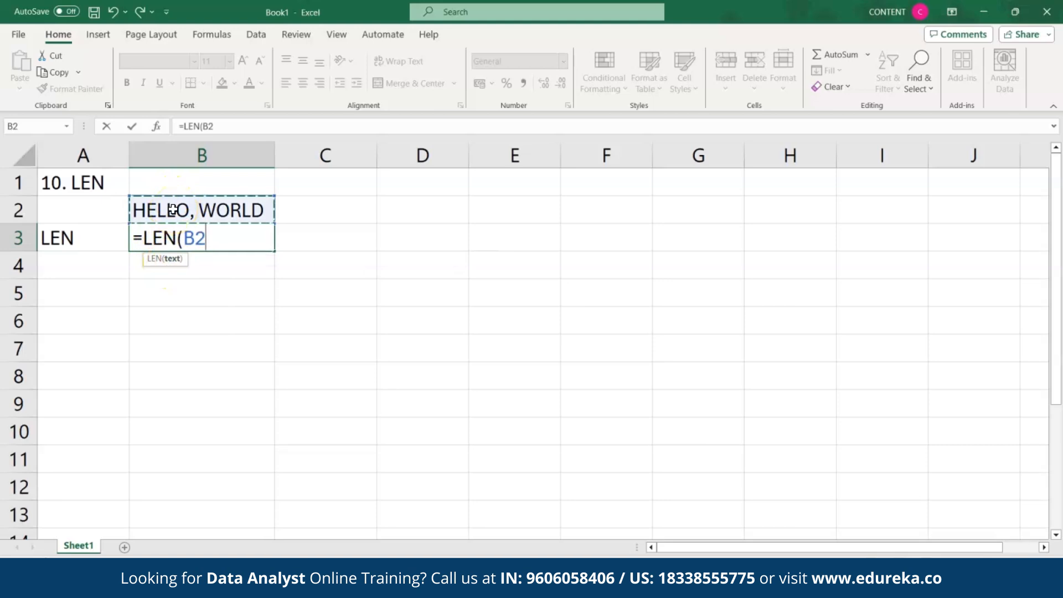
pyautogui.write(')')
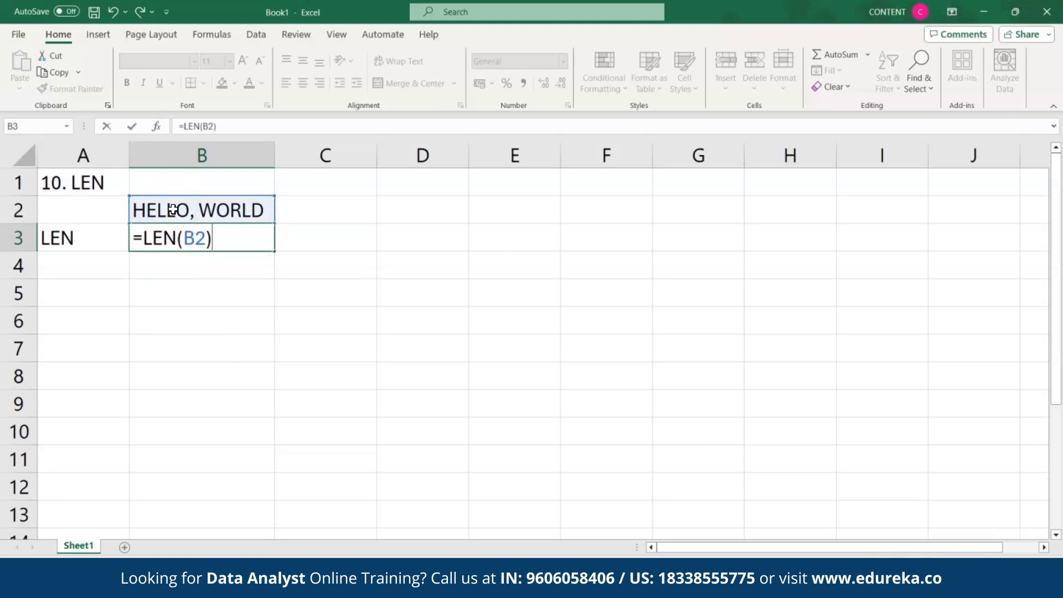
pyautogui.press('Return')
pyautogui.click(178, 237)
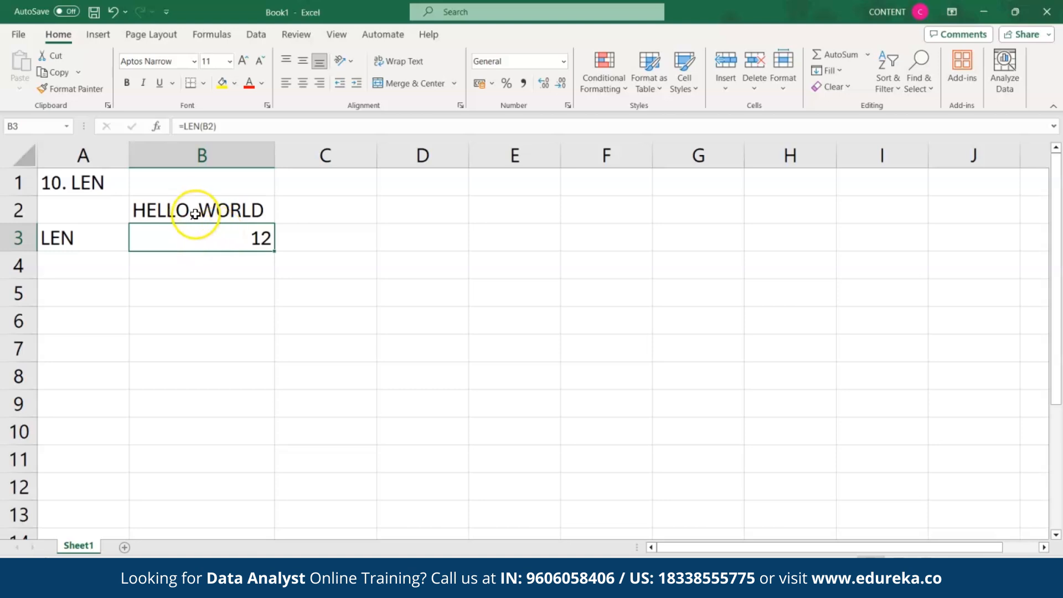
pyautogui.click(195, 214)
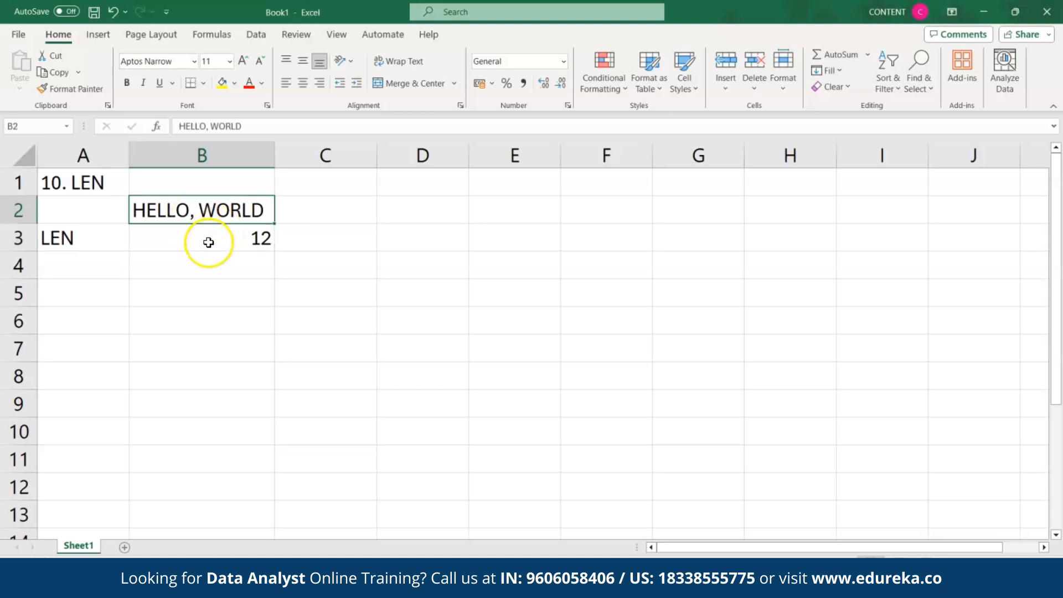
pyautogui.click(209, 242)
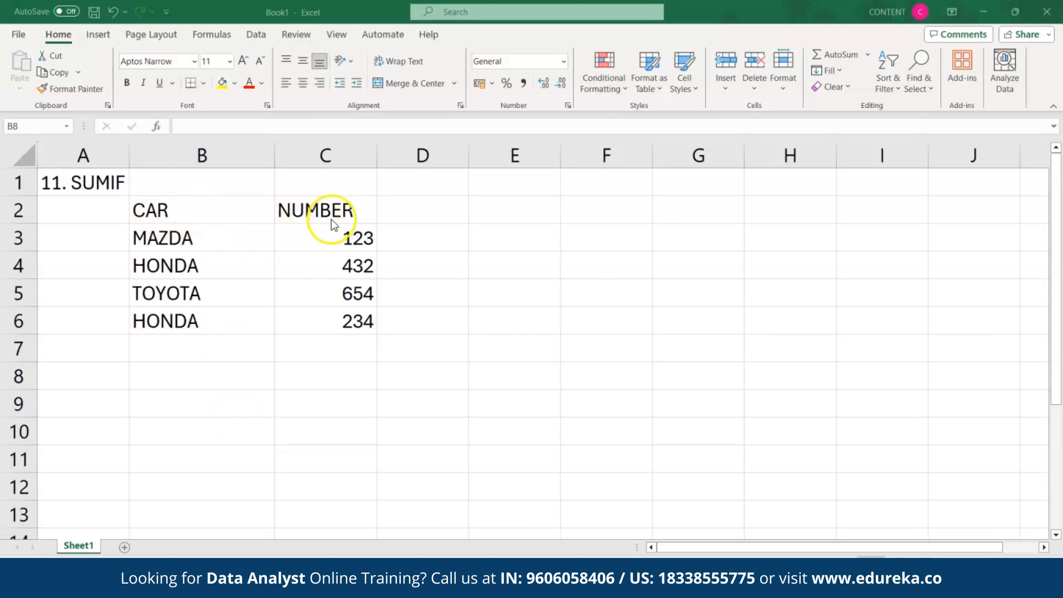
# Step: Type HONDA in B8 as the SUMIF criterion
pyautogui.click(226, 375)
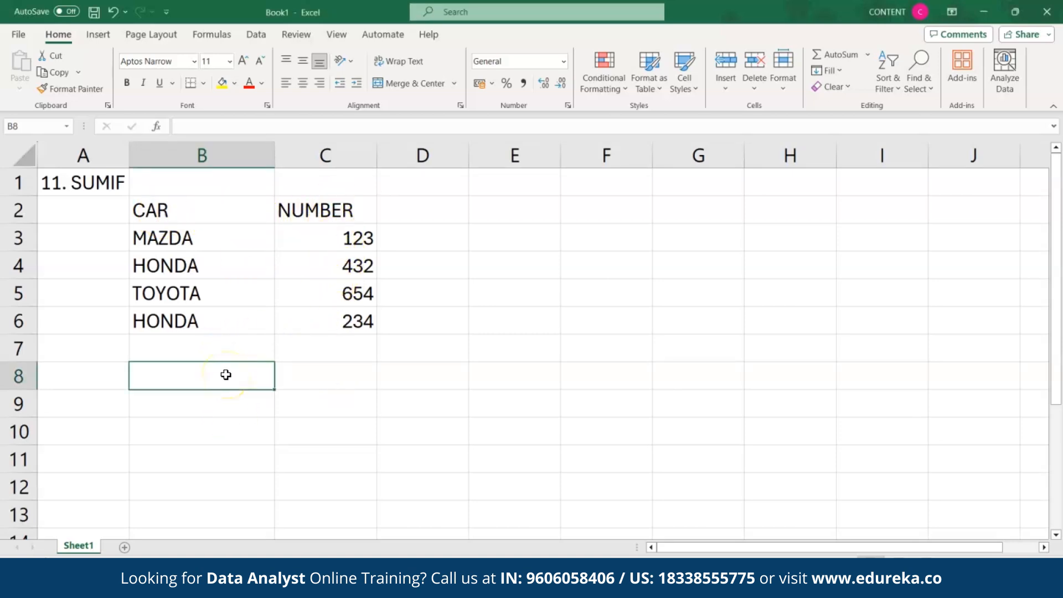
pyautogui.write('HONDA')
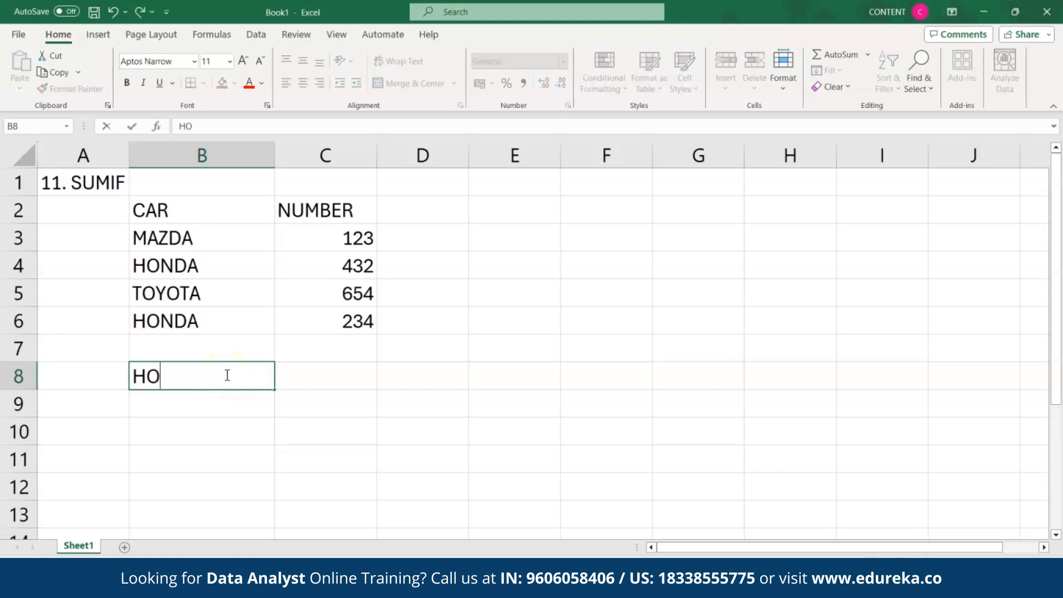
pyautogui.click(310, 377)
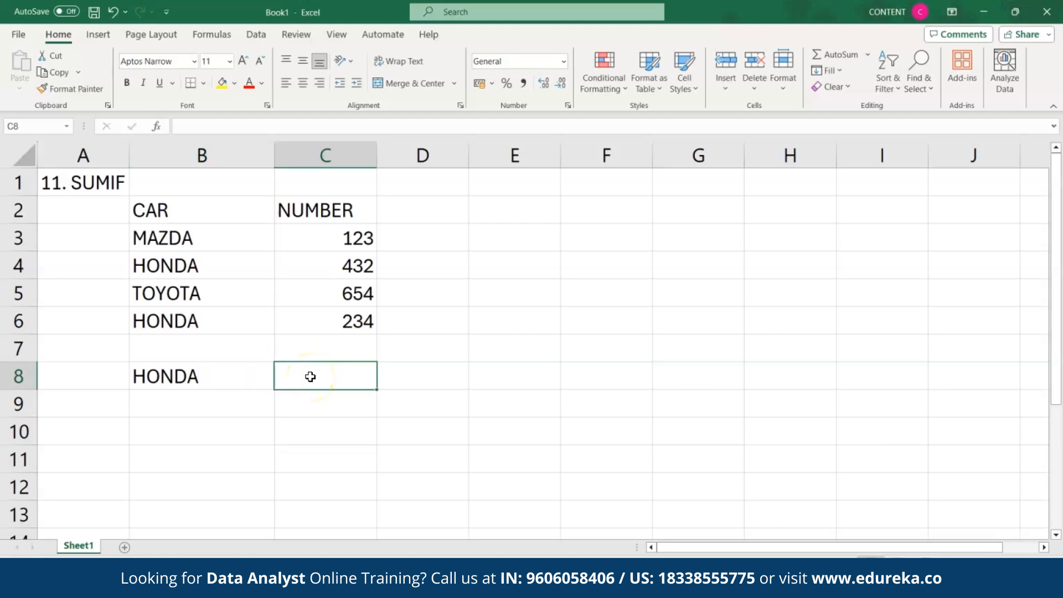
# Step: Enter =SUMIF(B3:B6,B8,C3:C6) in C8 to total HONDA's numbers, giving 666
pyautogui.doubleClick(288, 378)
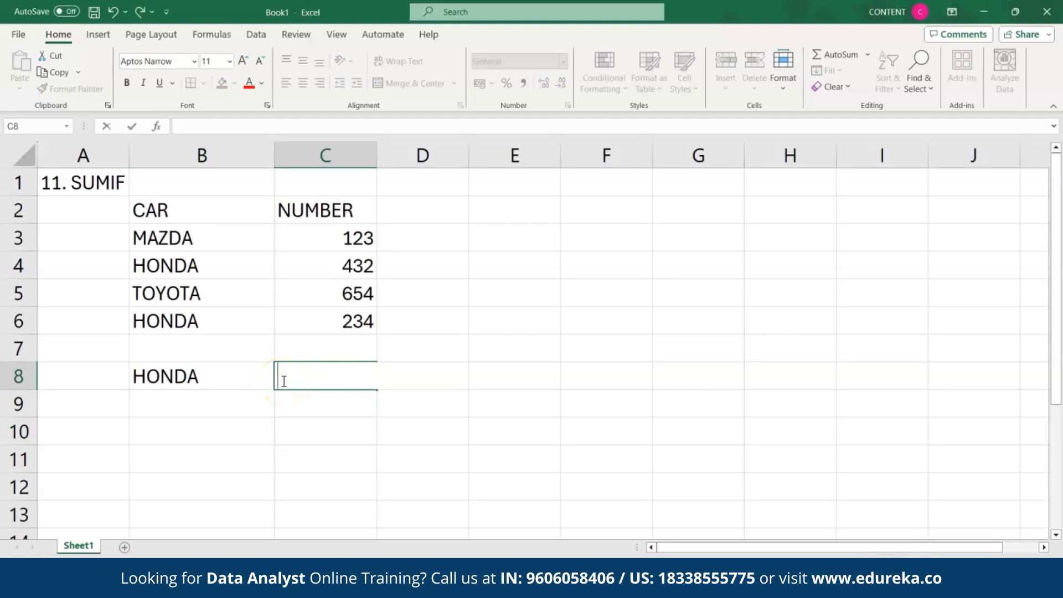
pyautogui.write('=SUMIF')
pyautogui.doubleClick(312, 398)
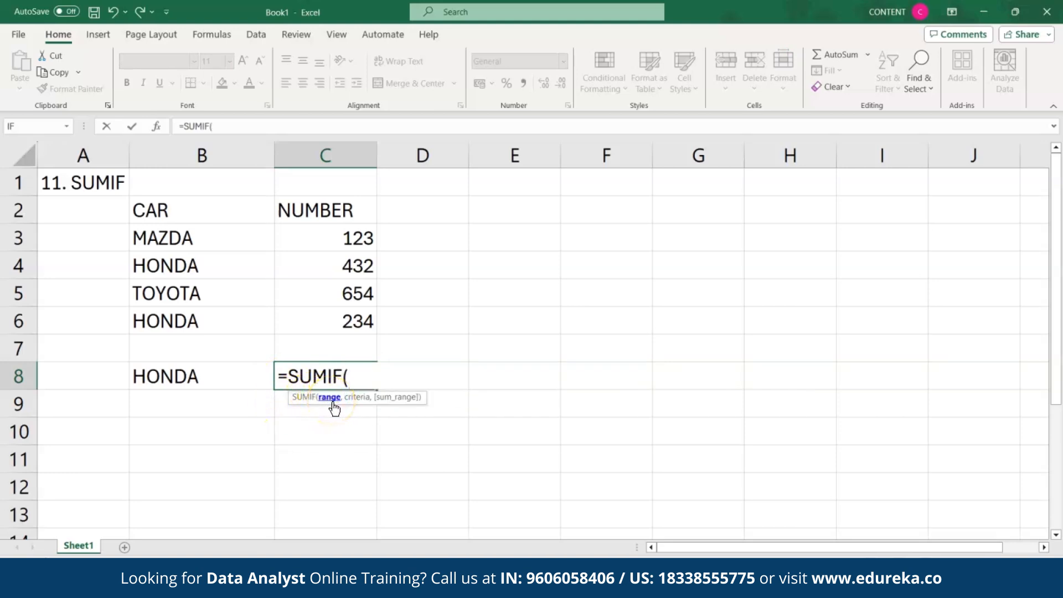
pyautogui.click(204, 235)
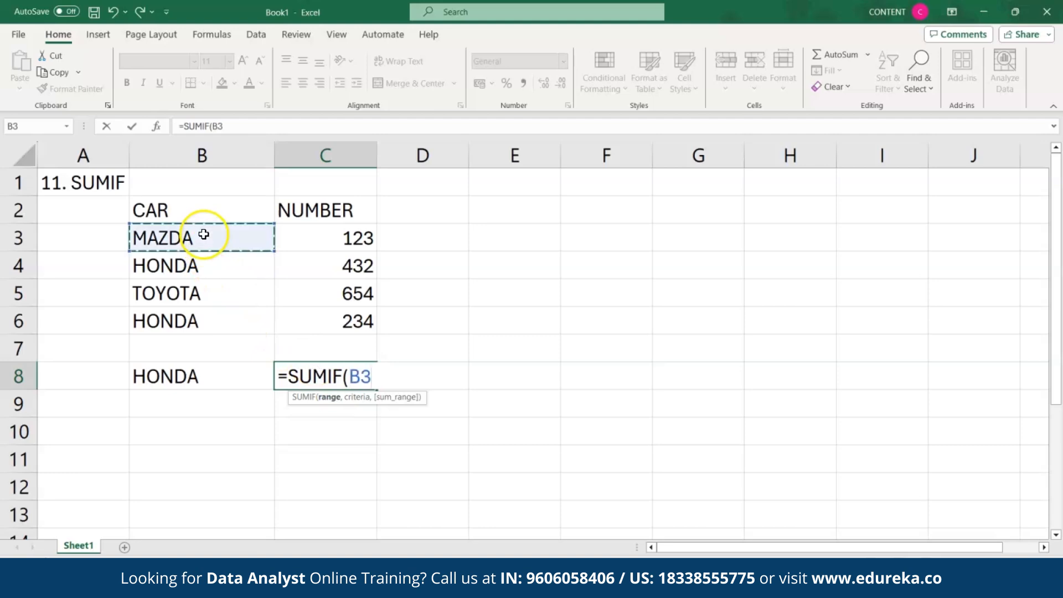
pyautogui.moveTo(204, 234); pyautogui.dragTo(208, 311)
pyautogui.write(',')
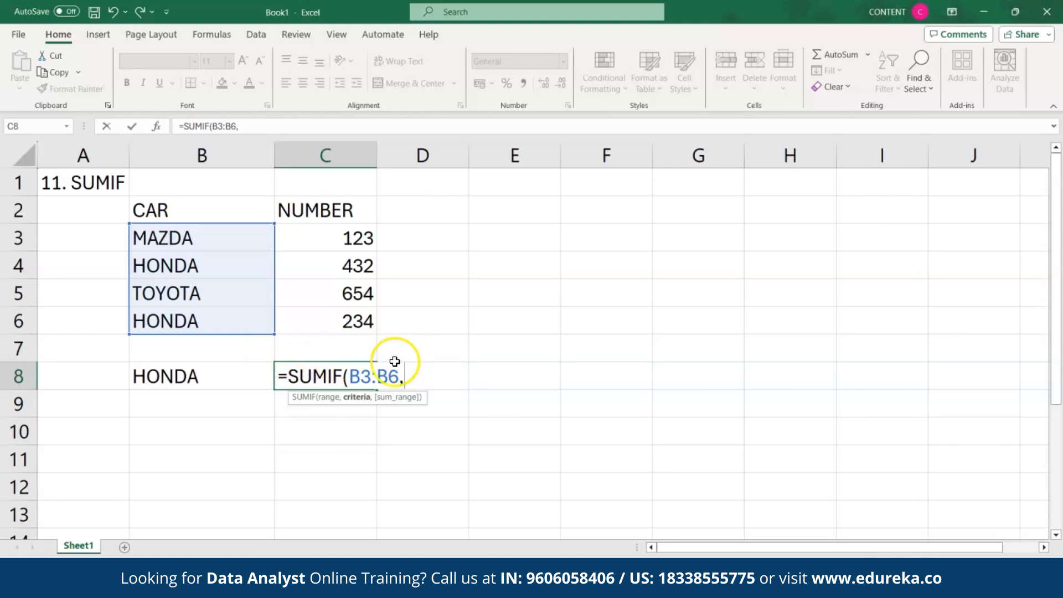
pyautogui.click(211, 376)
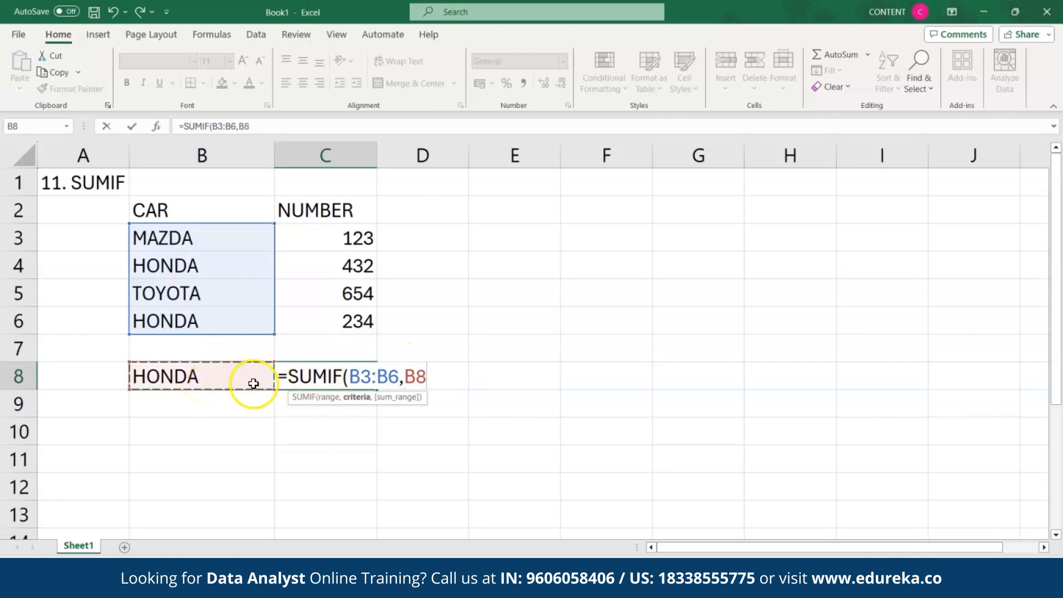
pyautogui.write(',')
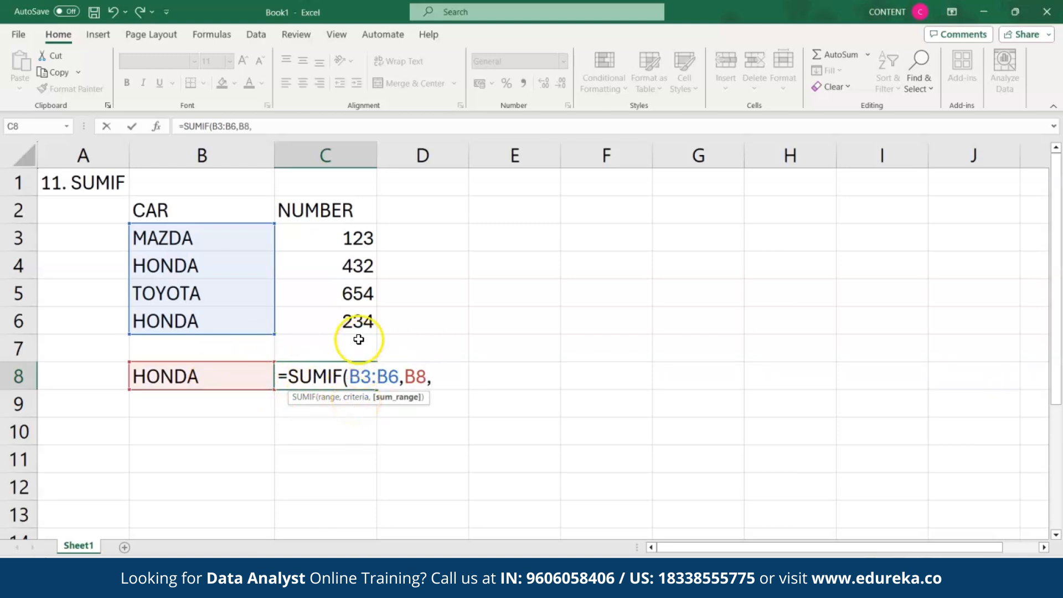
pyautogui.moveTo(342, 237); pyautogui.dragTo(349, 318)
pyautogui.write(')')
pyautogui.press('Return')
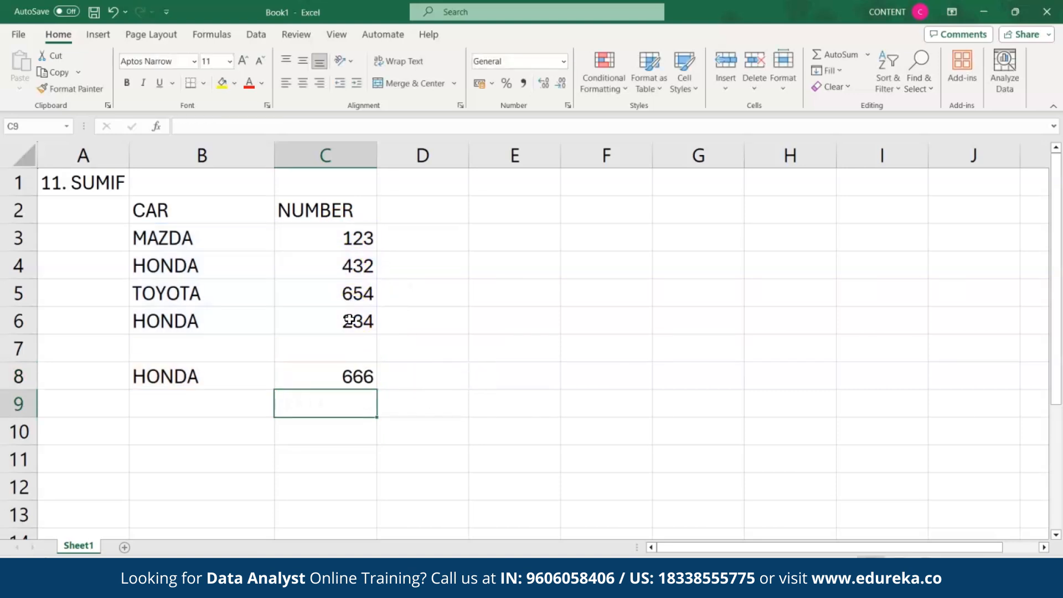
pyautogui.click(347, 367)
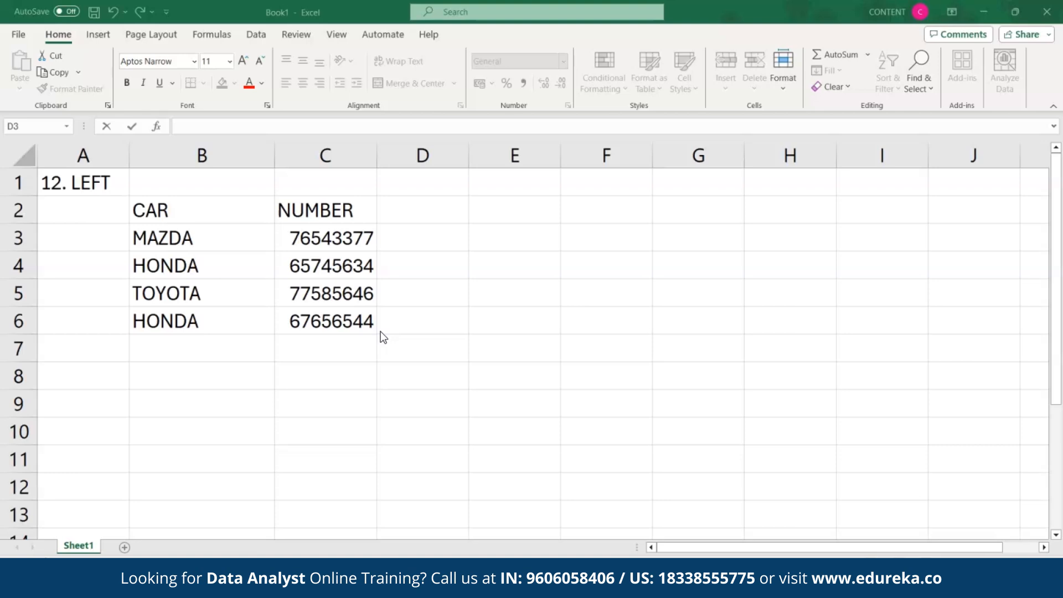
# Step: Add a LEFT heading in D2 and enter =LEFT(C3,3) in D3, returning 765
pyautogui.click(411, 208)
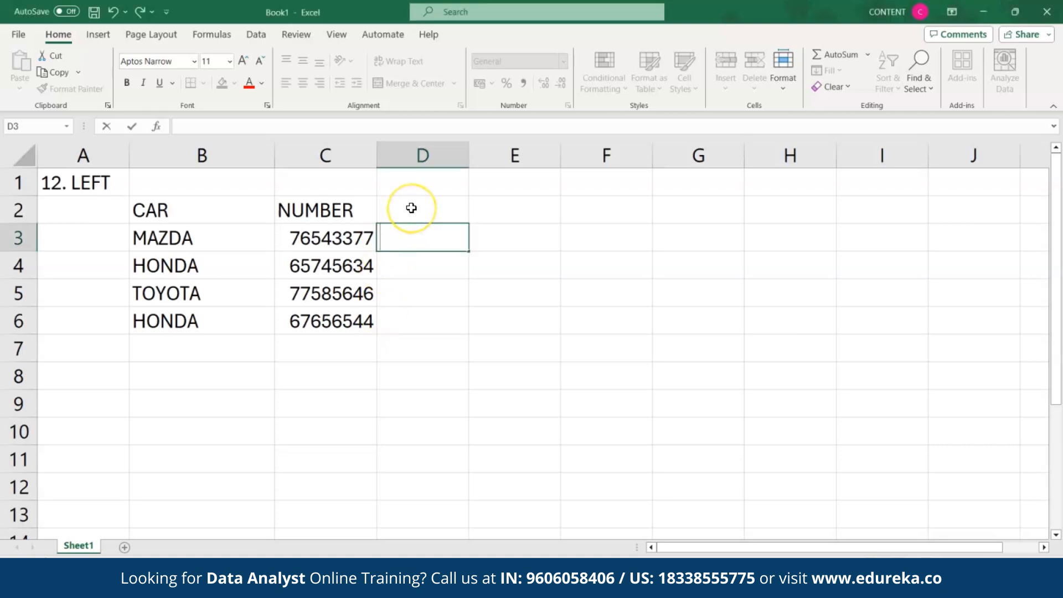
pyautogui.click(410, 208)
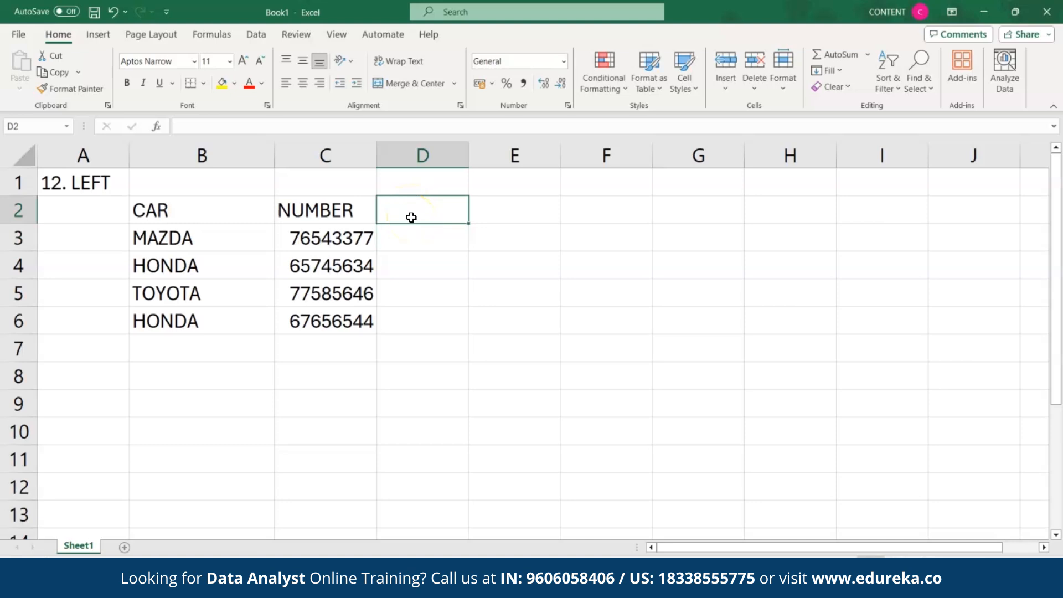
pyautogui.write('LEFT')
pyautogui.click(411, 241)
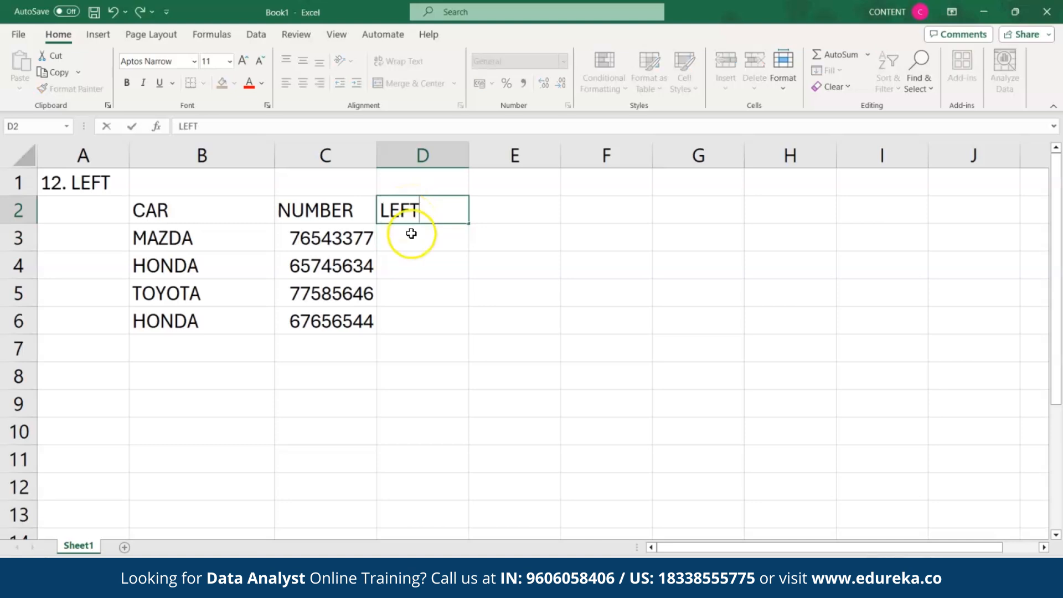
pyautogui.write('=')
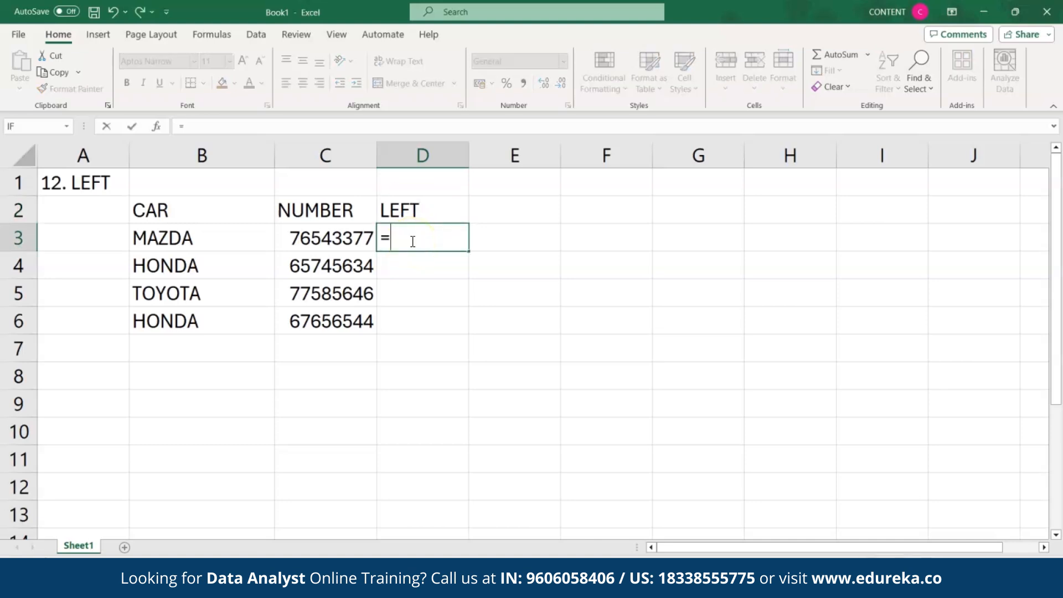
pyautogui.write('LEFT')
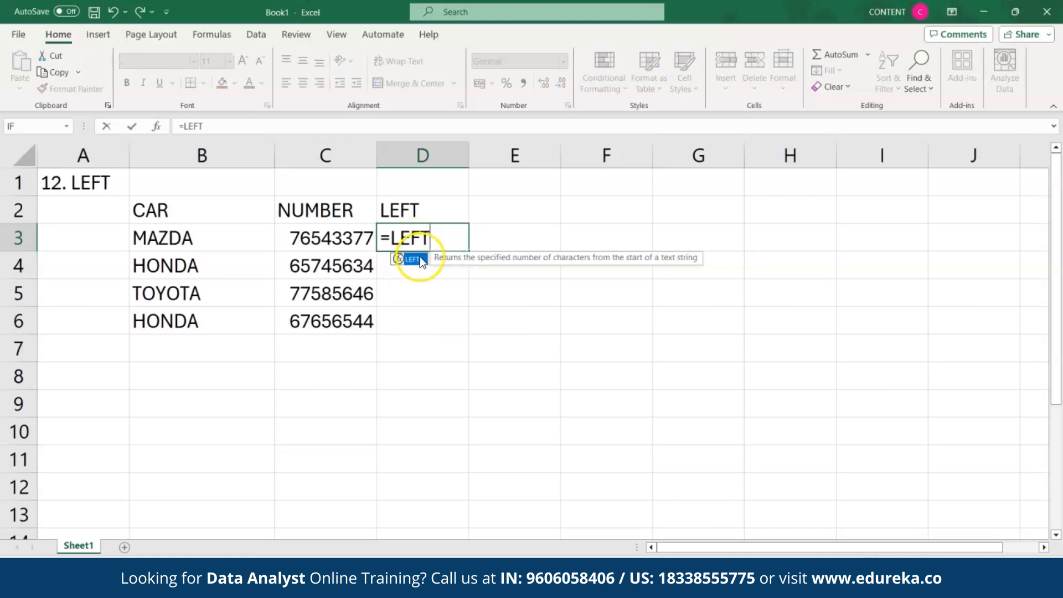
pyautogui.doubleClick(415, 259)
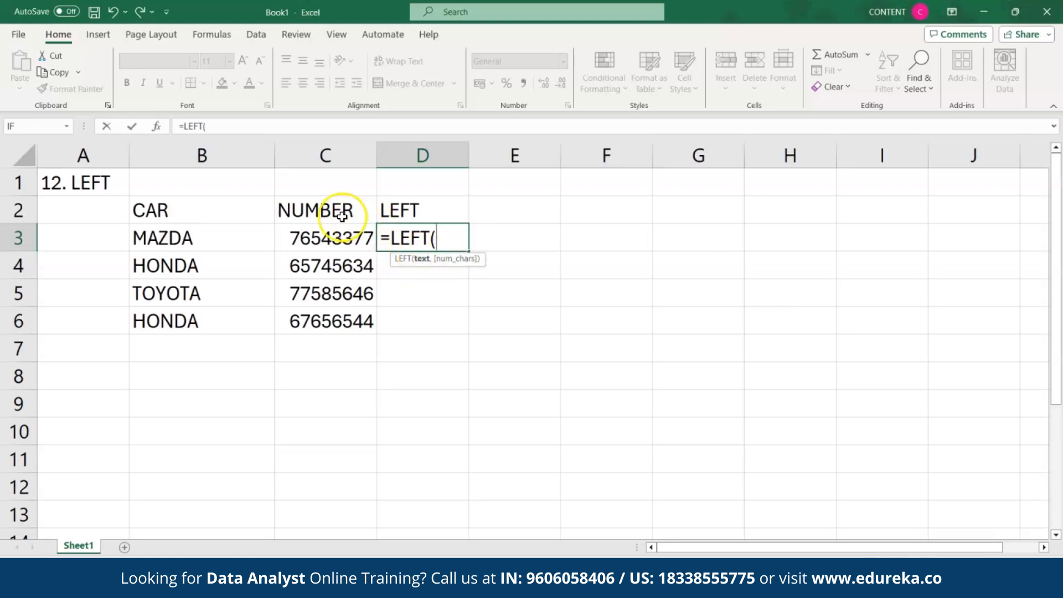
pyautogui.click(344, 237)
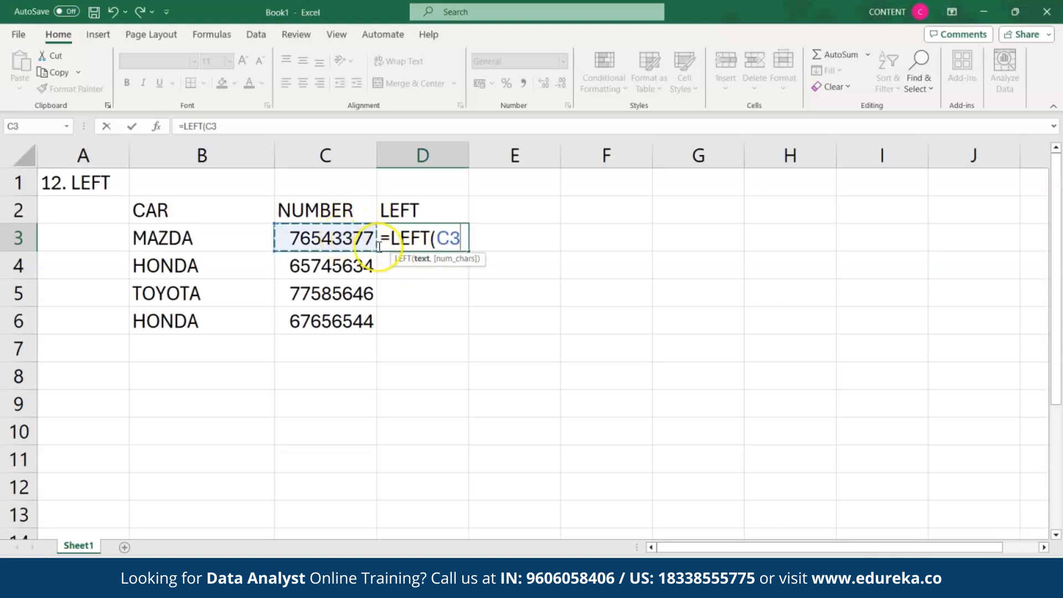
pyautogui.write(',3')
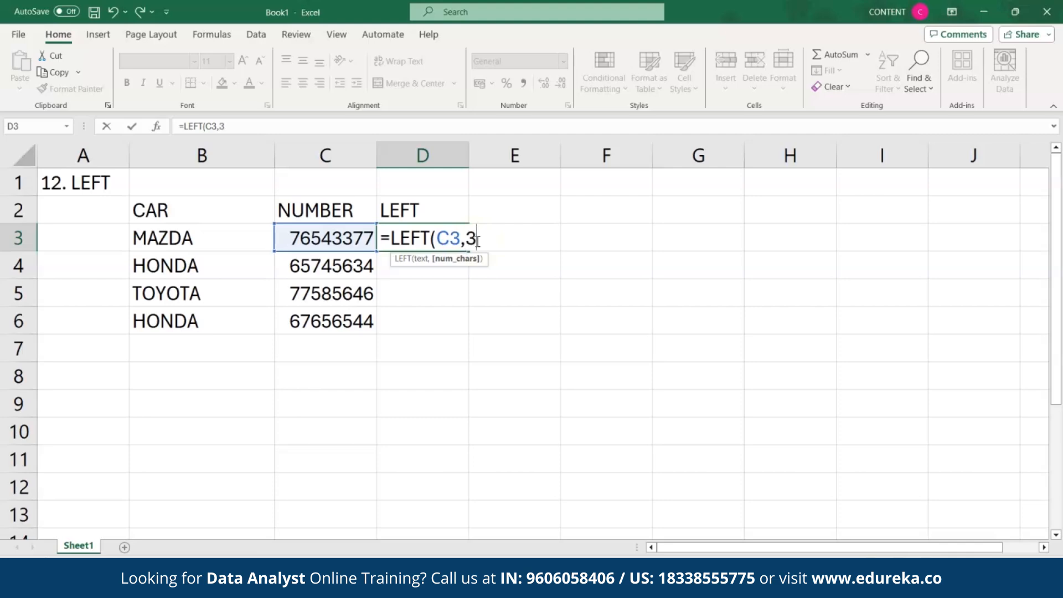
pyautogui.write(')')
pyautogui.press('Return')
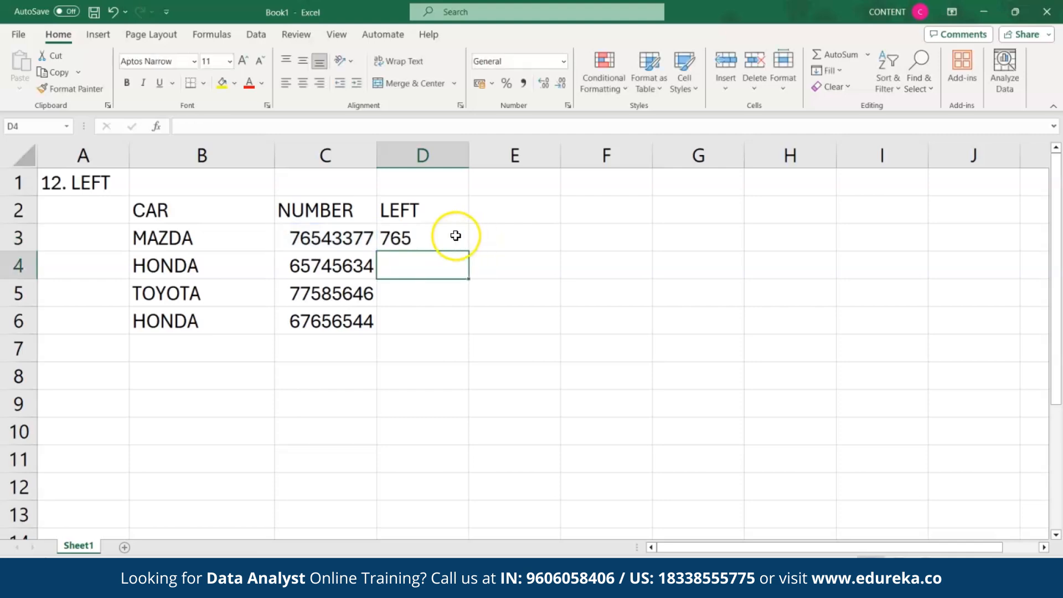
pyautogui.click(456, 236)
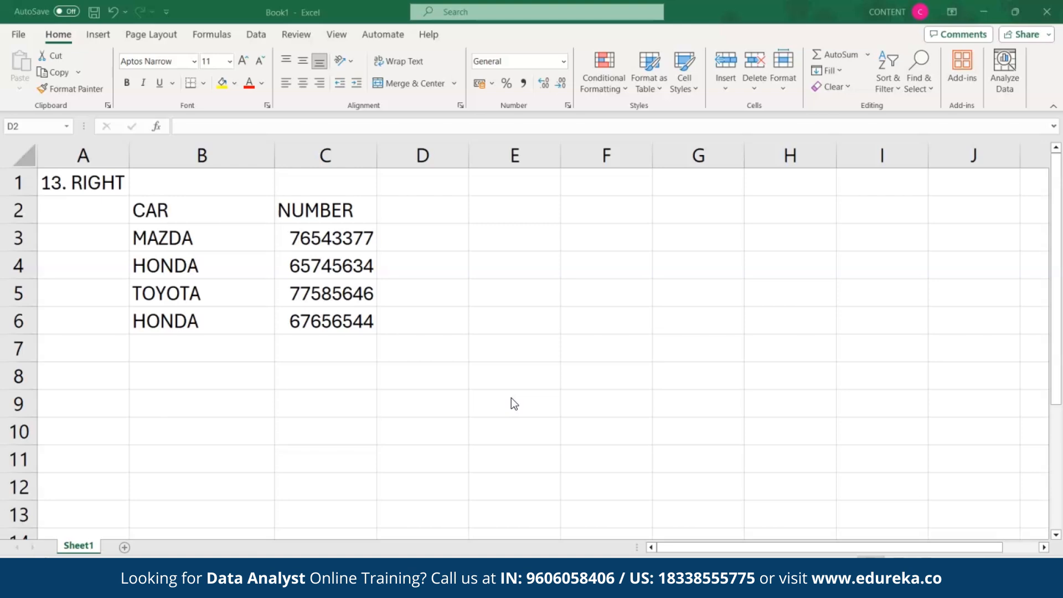
# Step: Add a RIGHT heading in D2 and enter =RIGHT(C3,2) in D3, returning 77
pyautogui.click(401, 214)
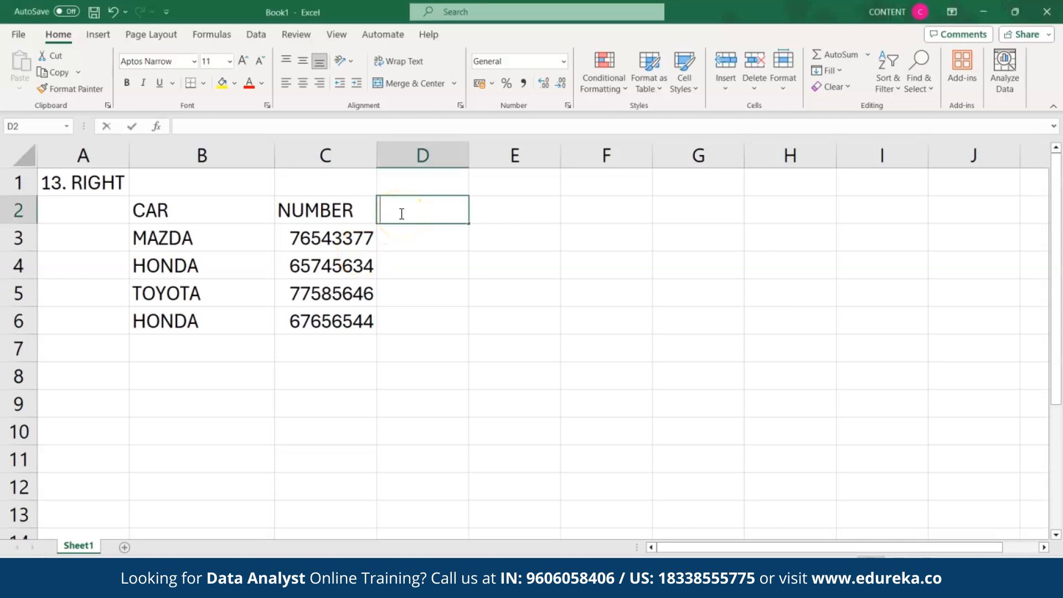
pyautogui.write('RIGHT')
pyautogui.click(406, 238)
pyautogui.write('=')
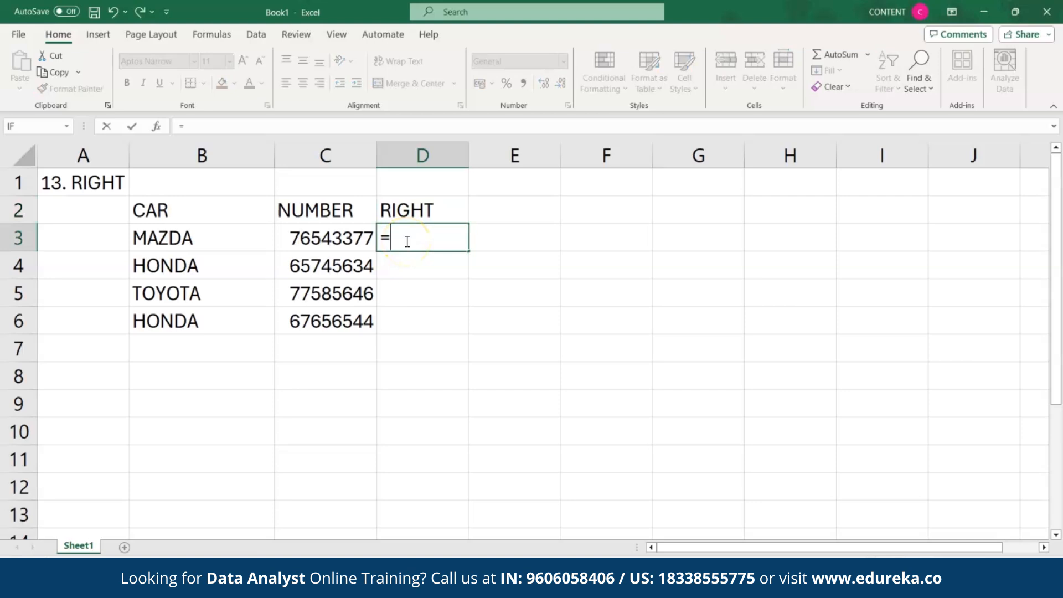
pyautogui.write('RI')
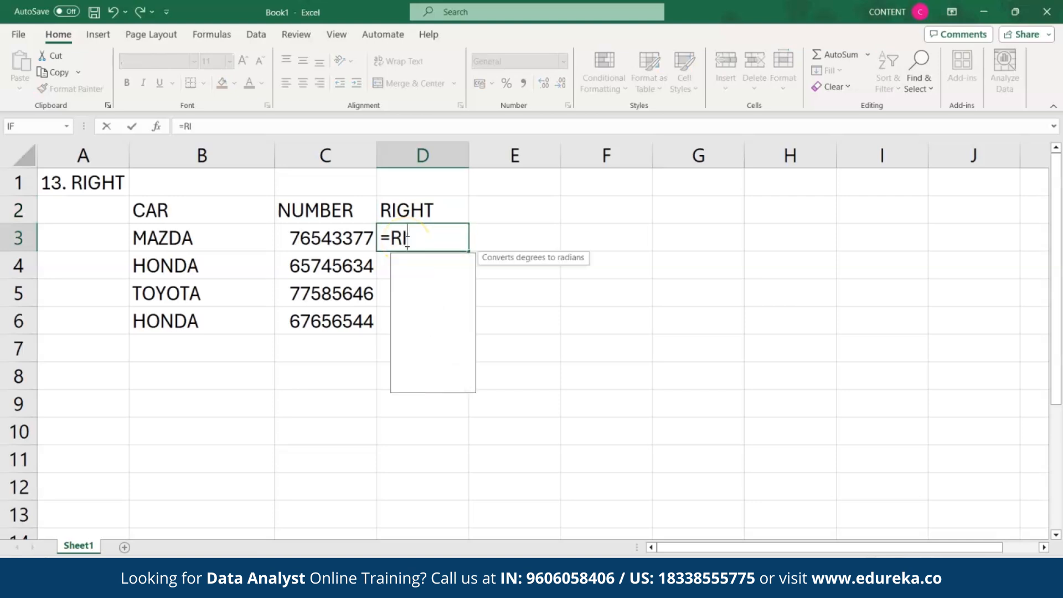
pyautogui.write('GHT')
pyautogui.doubleClick(416, 260)
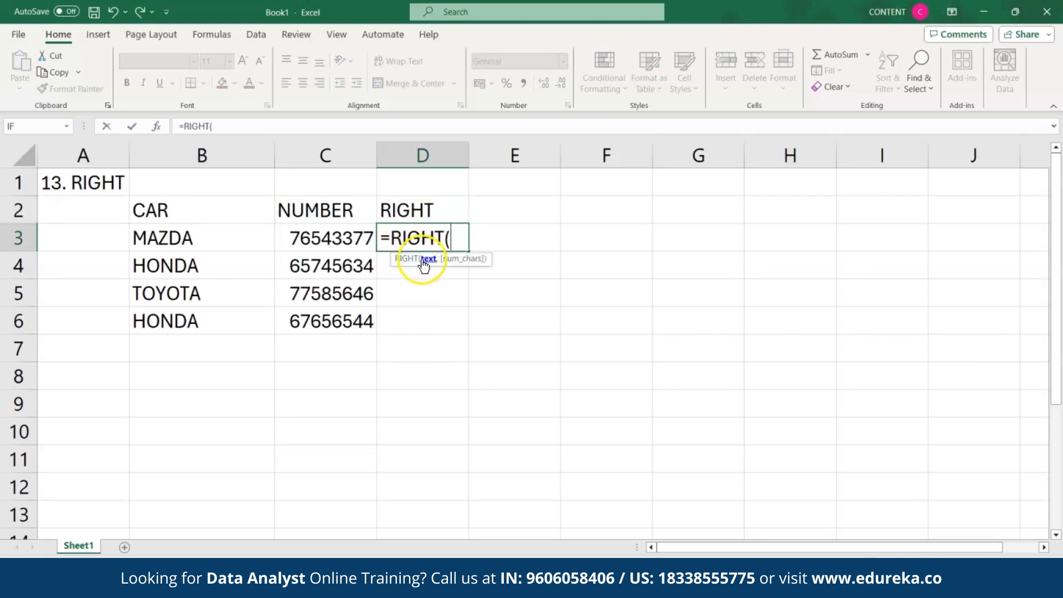
pyautogui.click(335, 240)
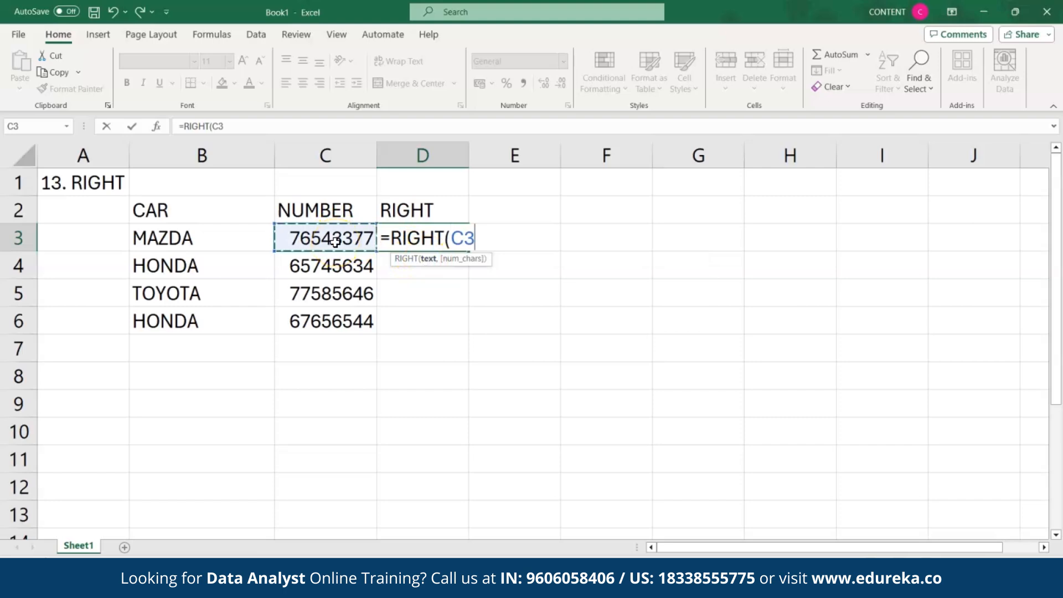
pyautogui.write(',')
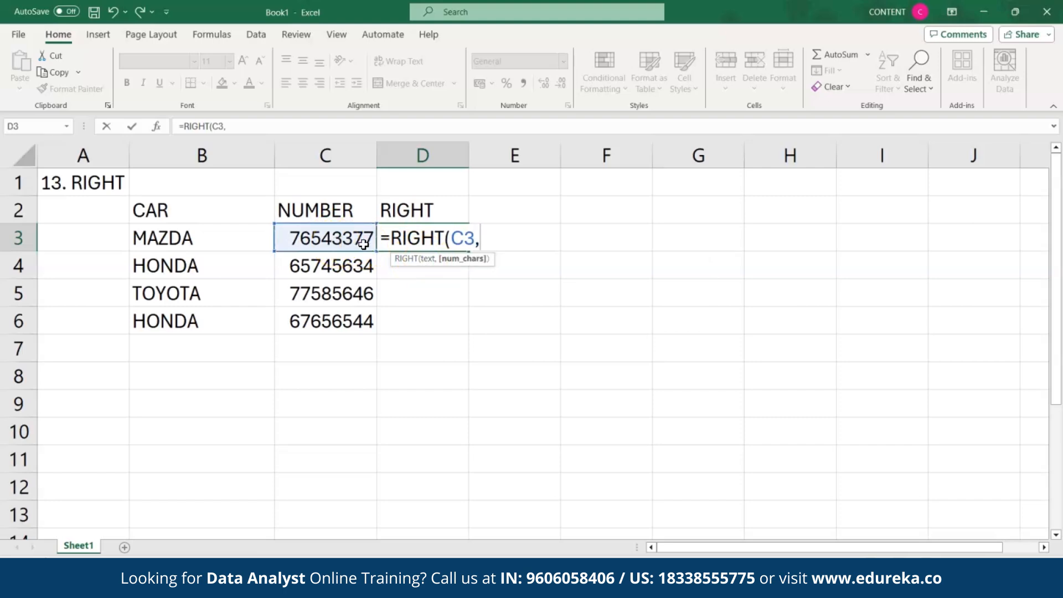
pyautogui.write('2)')
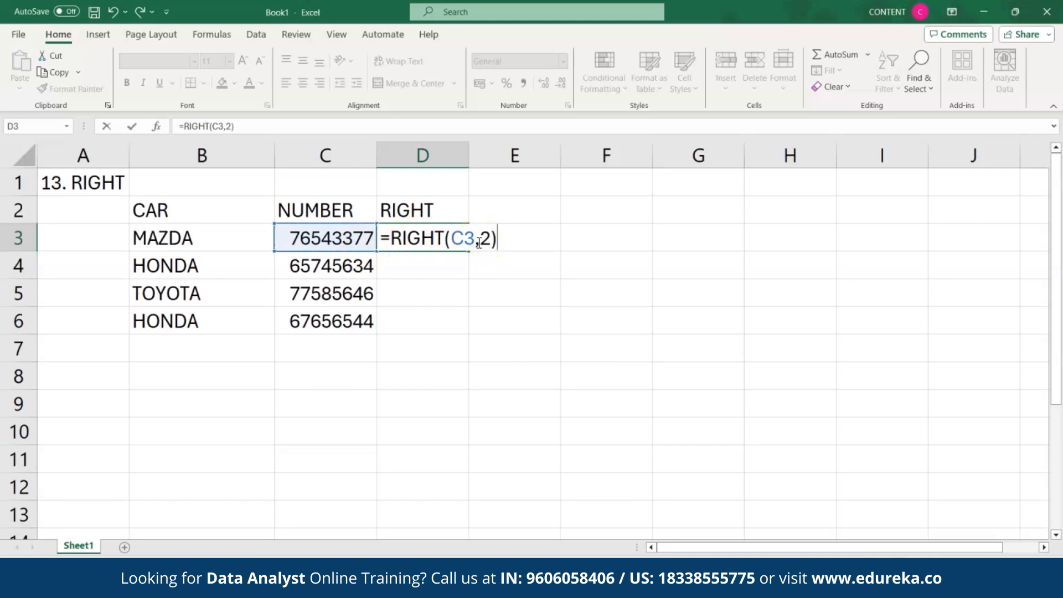
pyautogui.press('Return')
pyautogui.click(448, 242)
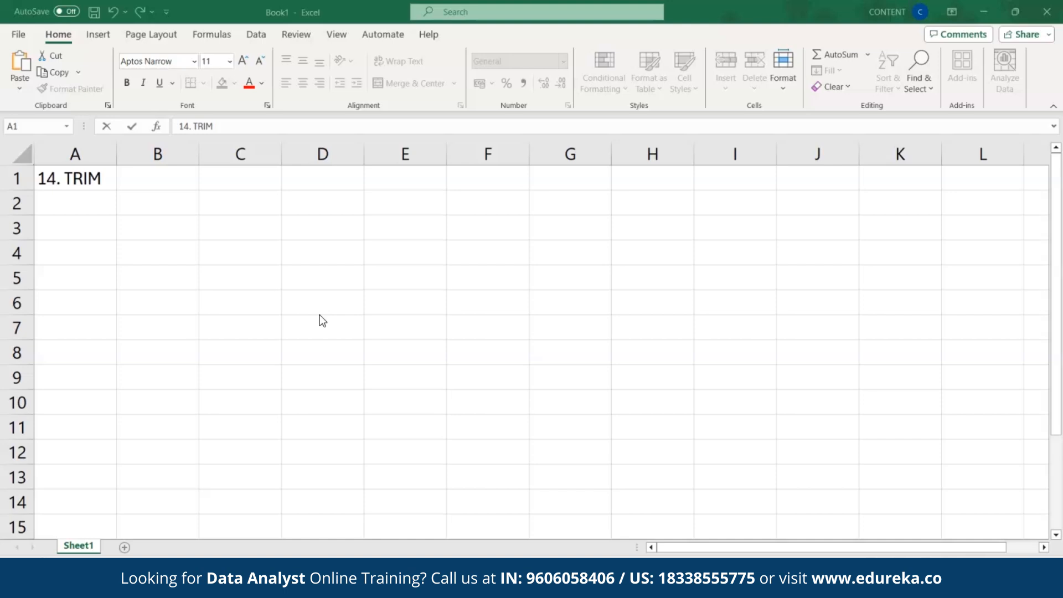
# Step: Enter EVERYTHING HAPPENS FOR A REASON in B2 with extra spaces between the words
pyautogui.click(149, 212)
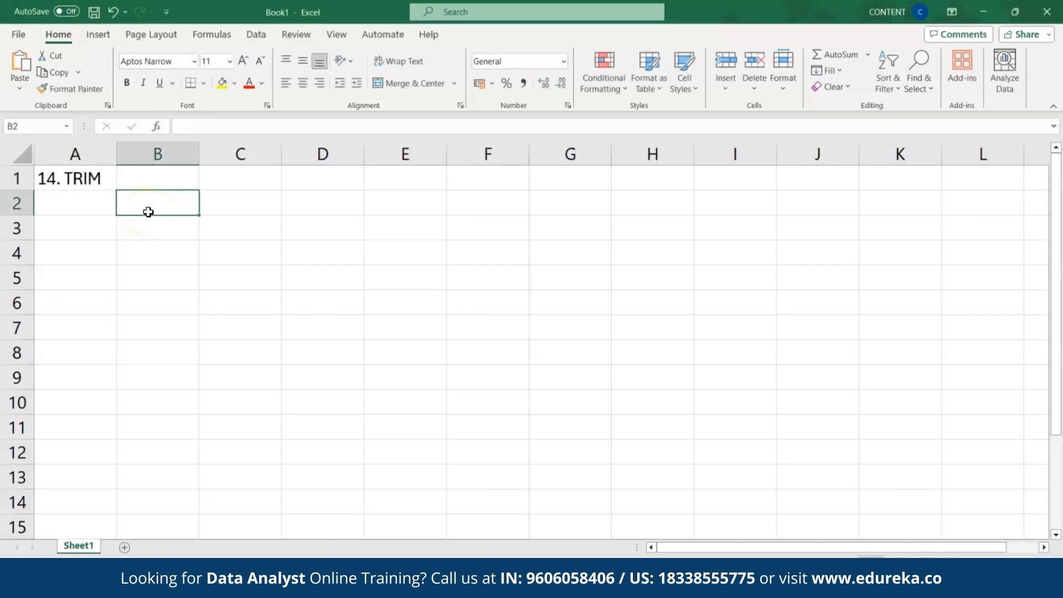
pyautogui.doubleClick(149, 212)
pyautogui.write('EVERY')
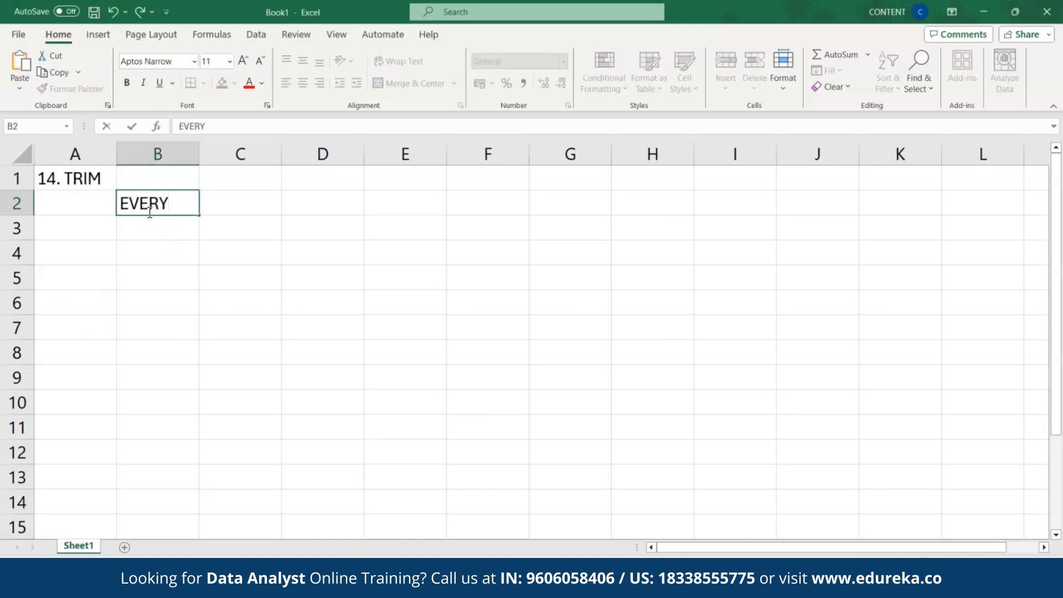
pyautogui.write('THING HAPPENS  FOR A   REASON')
pyautogui.click(57, 204)
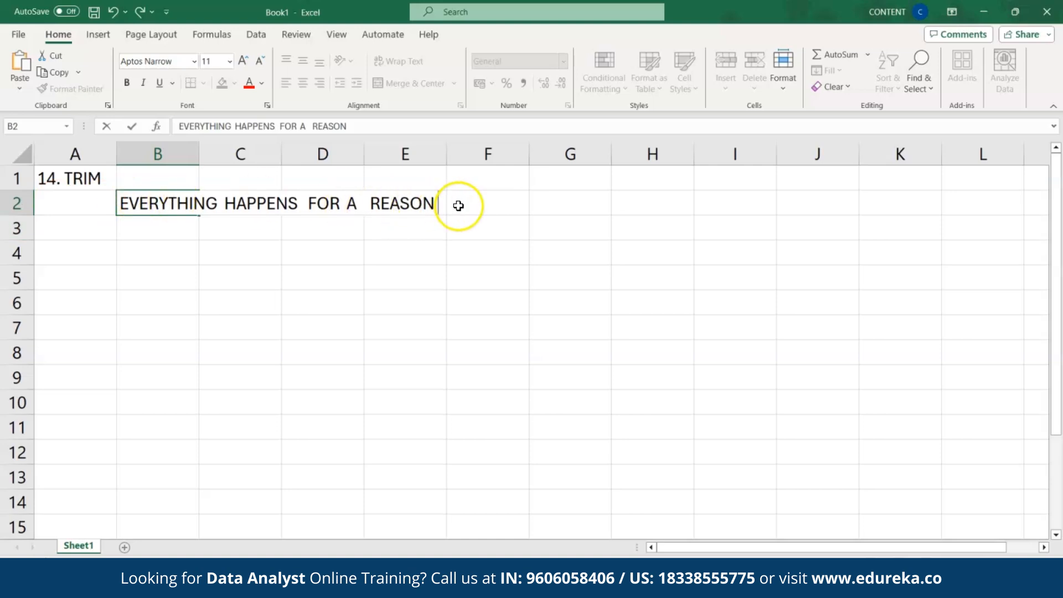
pyautogui.click(217, 201)
pyautogui.click(307, 203)
pyautogui.click(358, 205)
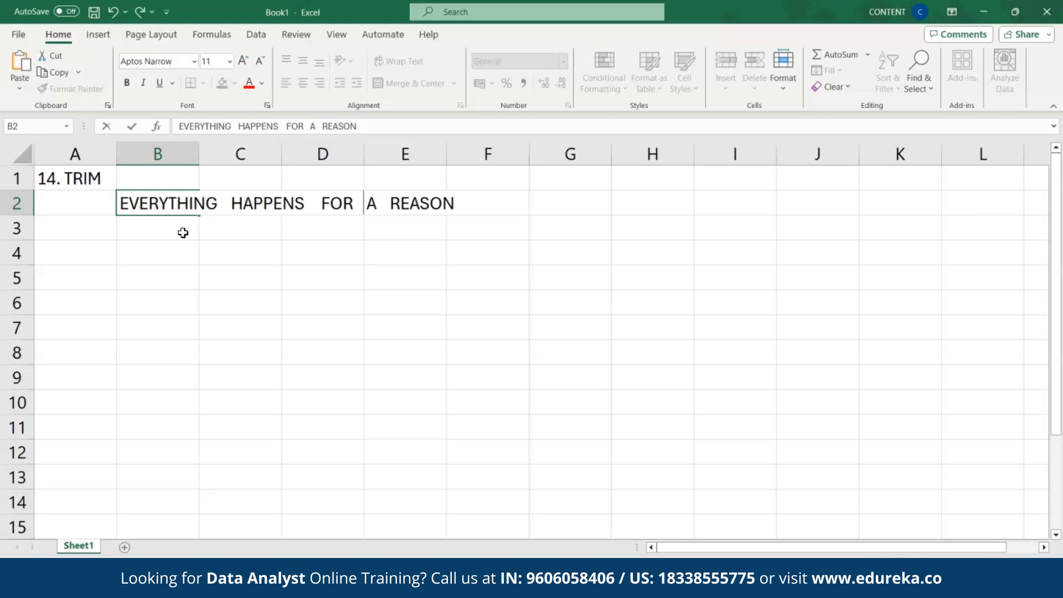
pyautogui.click(183, 232)
# Step: Enter =TRIM(B2) in B3 to get the sentence with the extra spaces removed
pyautogui.write('=')
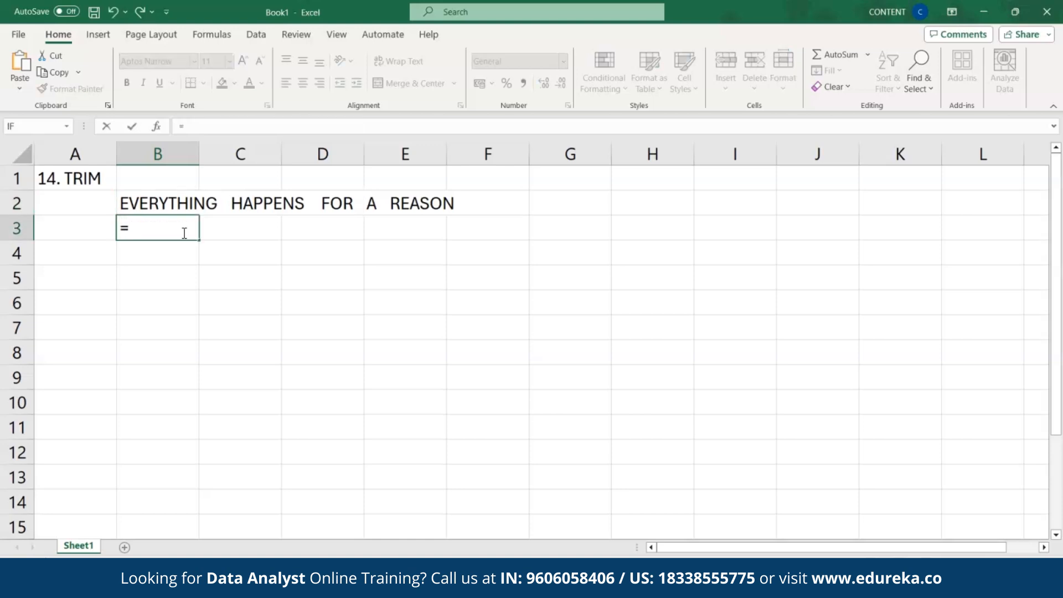
pyautogui.write('TRIM')
pyautogui.doubleClick(179, 245)
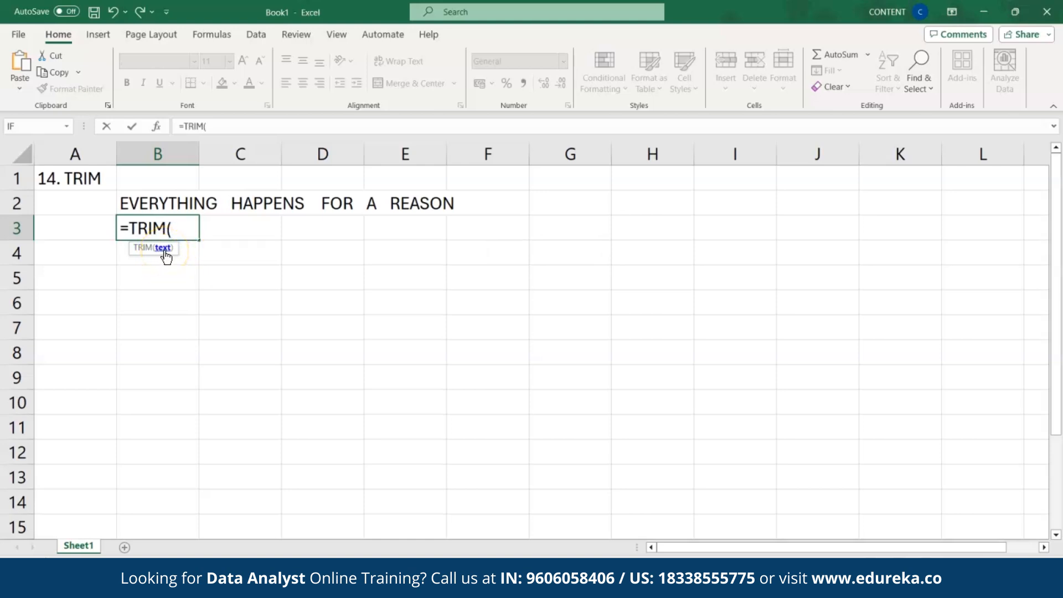
pyautogui.click(166, 198)
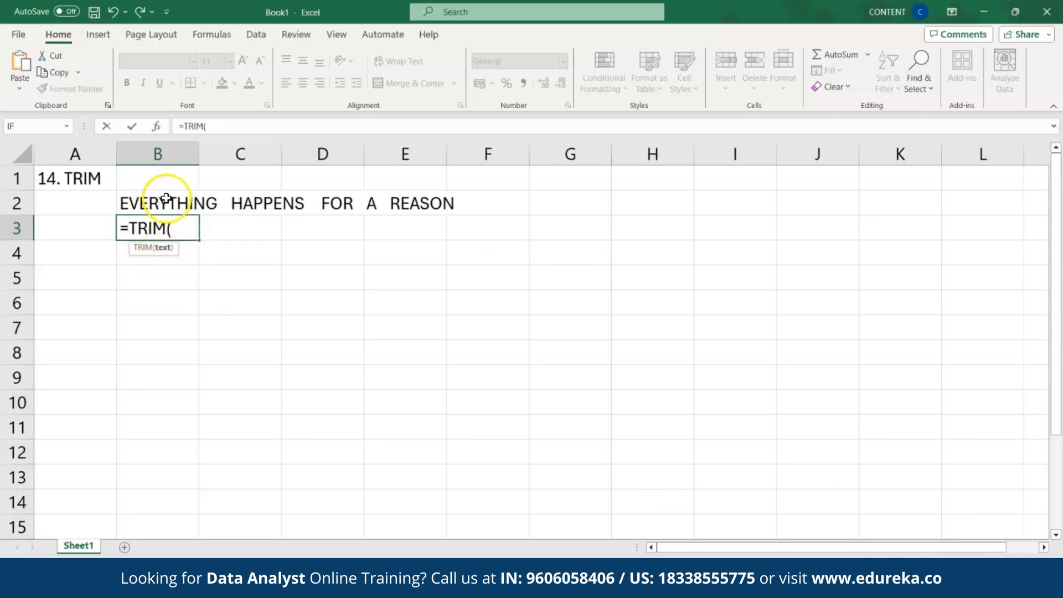
pyautogui.click(169, 199)
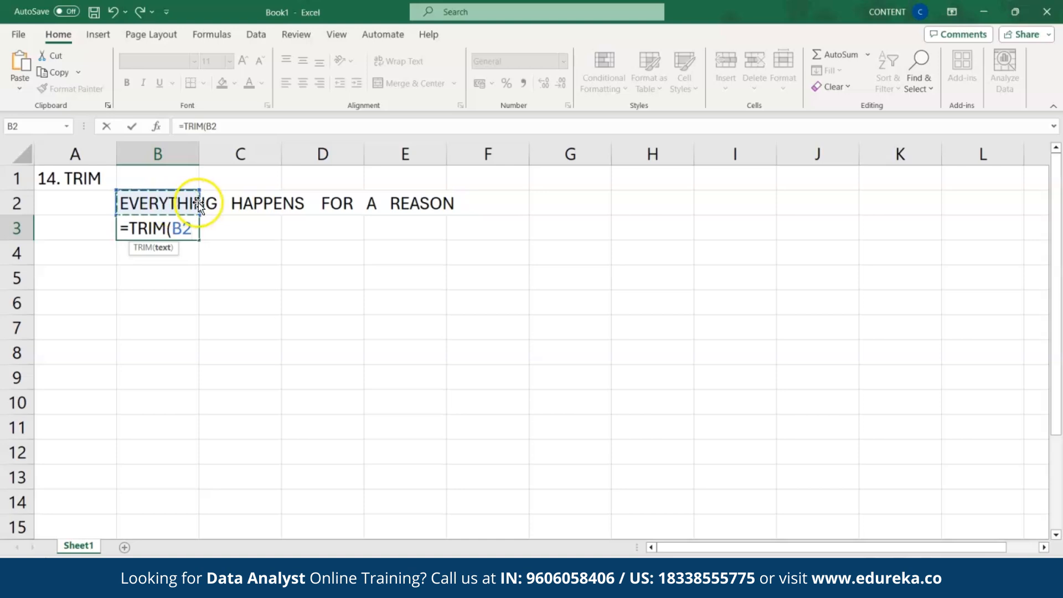
pyautogui.press('Return')
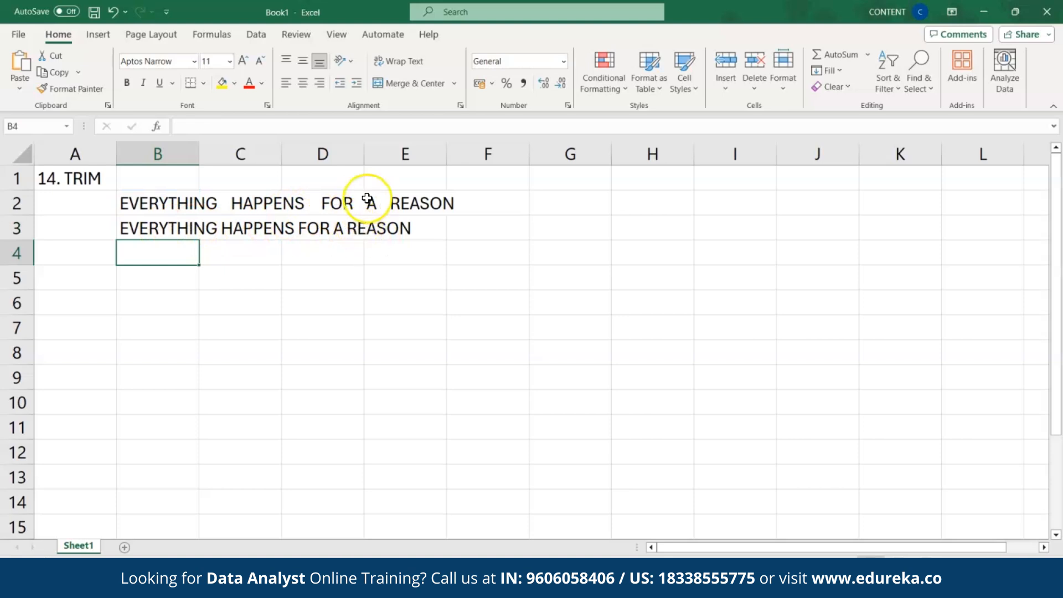
pyautogui.click(179, 228)
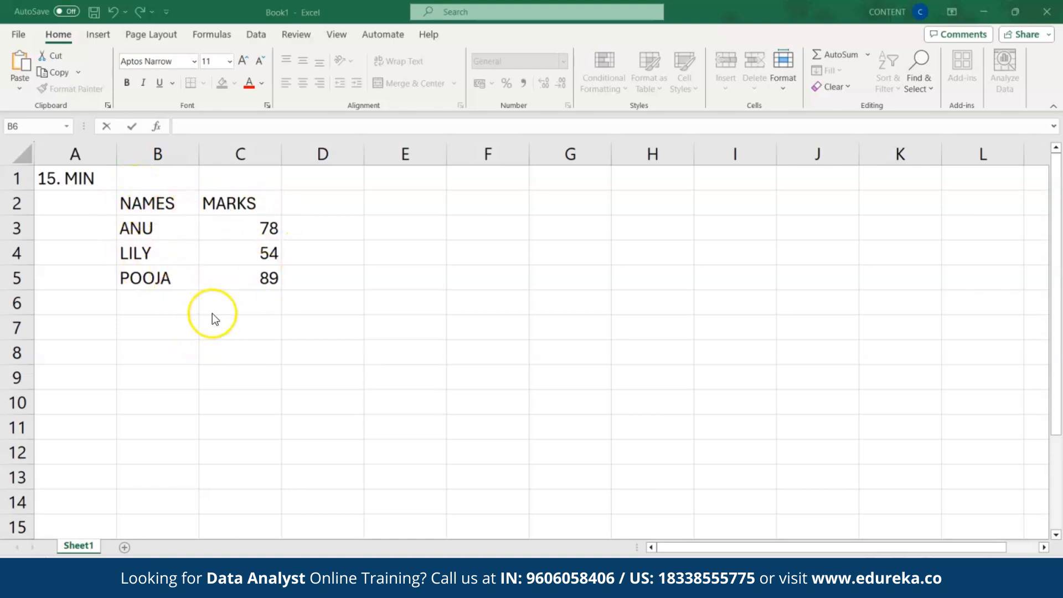
# Step: Label B6 MIN and enter =MIN(C3:C5) in C6, returning the lowest mark 54
pyautogui.doubleClick(176, 308)
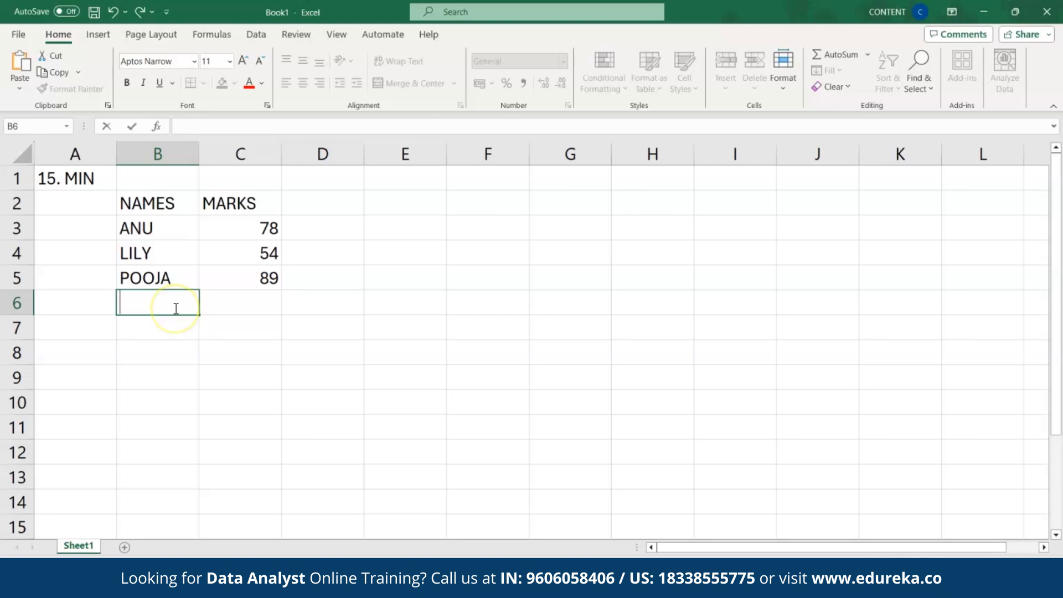
pyautogui.write('MIN')
pyautogui.click(231, 309)
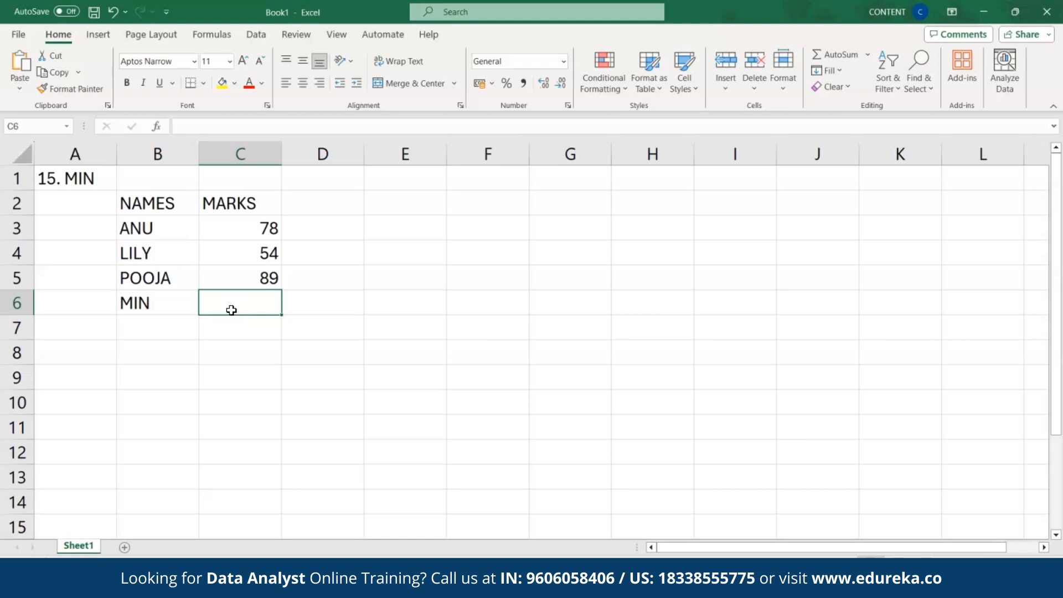
pyautogui.write('=MIN')
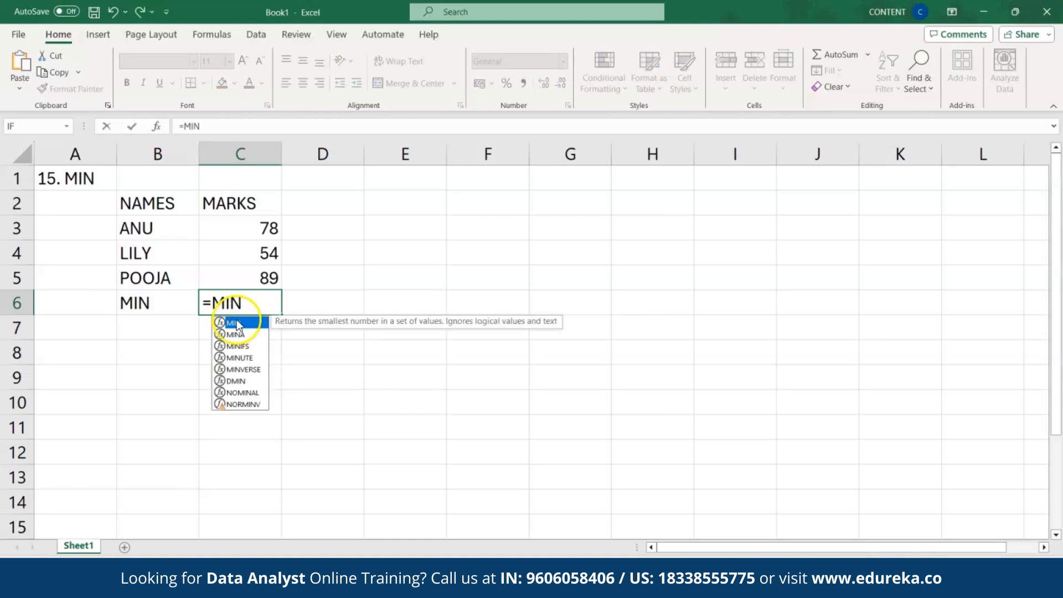
pyautogui.doubleClick(235, 323)
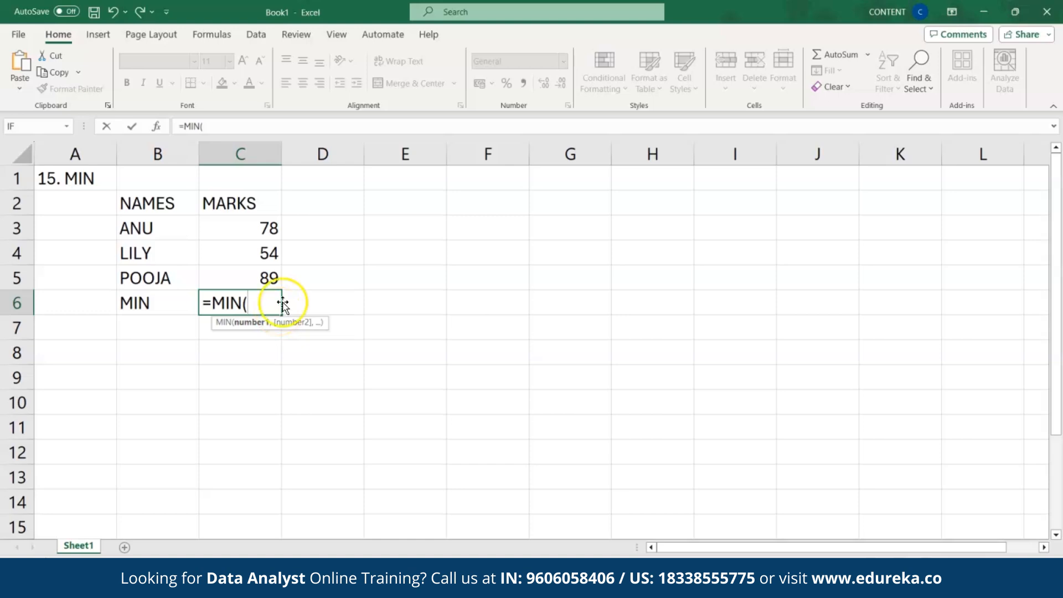
pyautogui.click(261, 226)
pyautogui.moveTo(261, 226); pyautogui.dragTo(262, 278)
pyautogui.write(')')
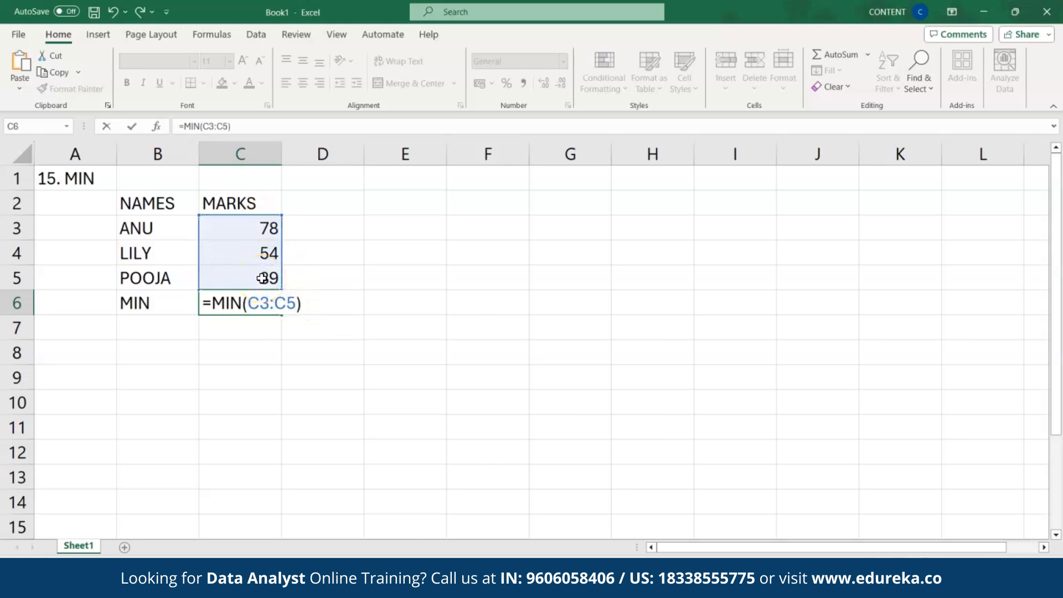
pyautogui.press('Return')
pyautogui.click(262, 303)
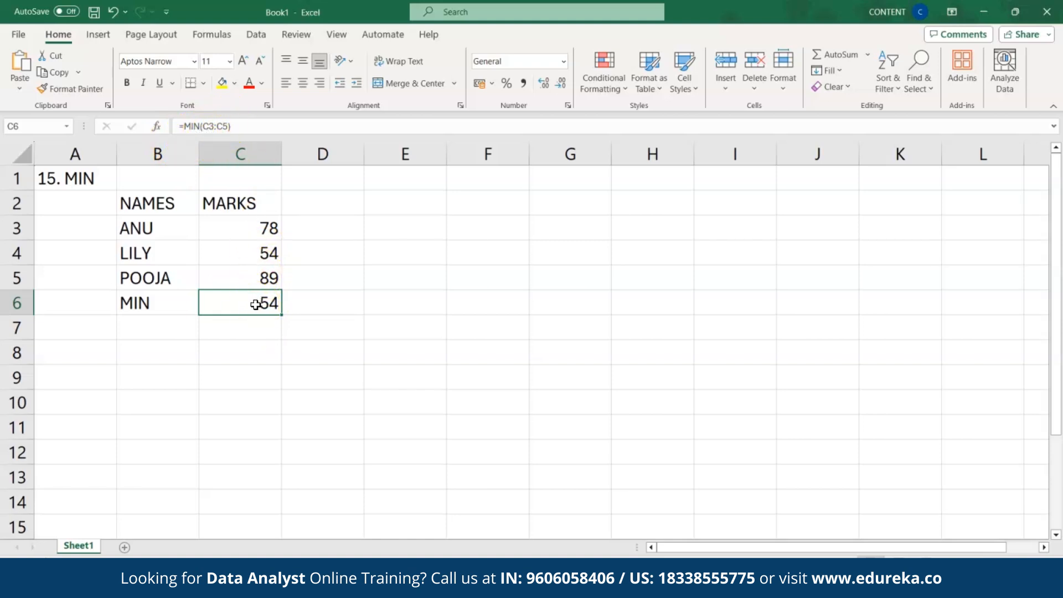
pyautogui.click(45, 490)
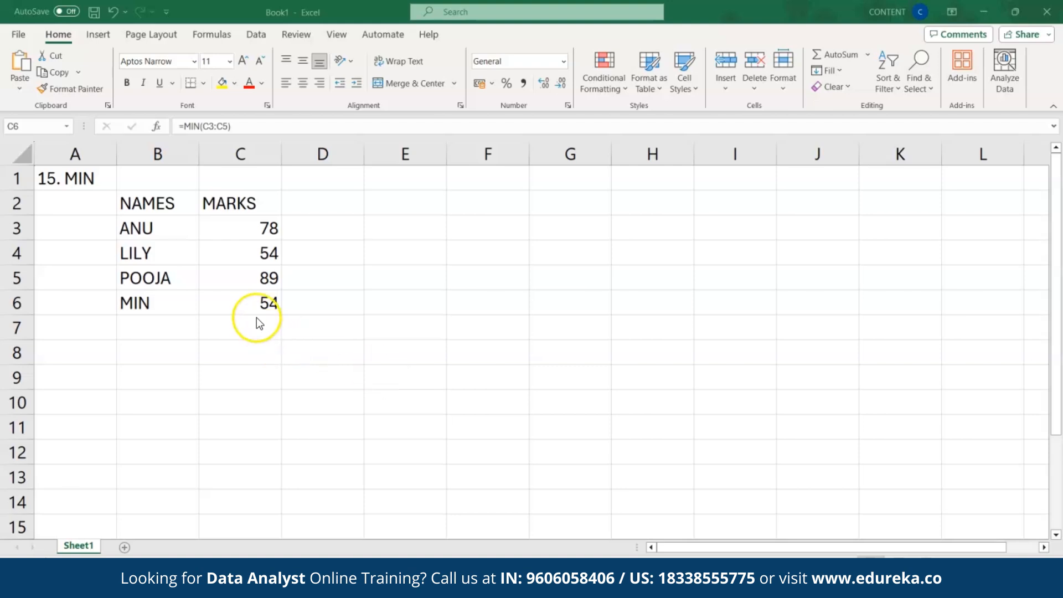
pyautogui.click(250, 305)
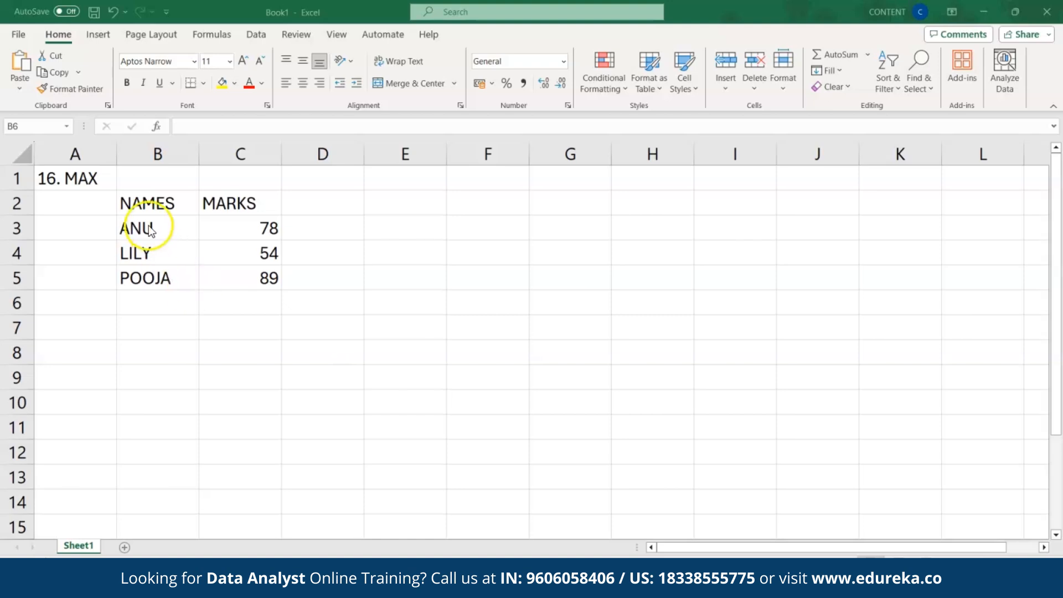
# Step: Label cell B6 'MAX'
pyautogui.click(140, 308)
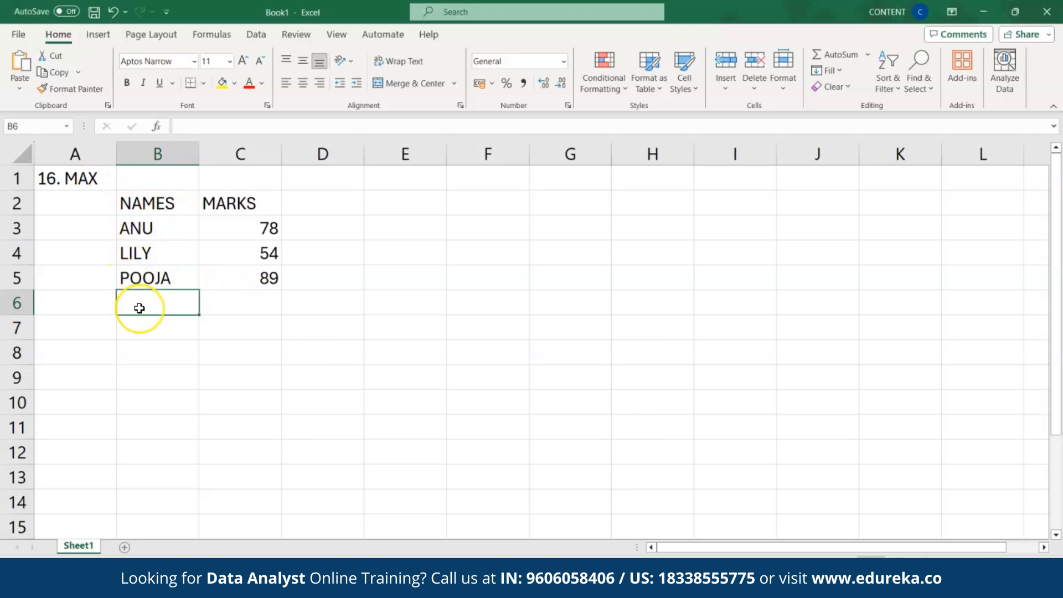
pyautogui.write('MAX')
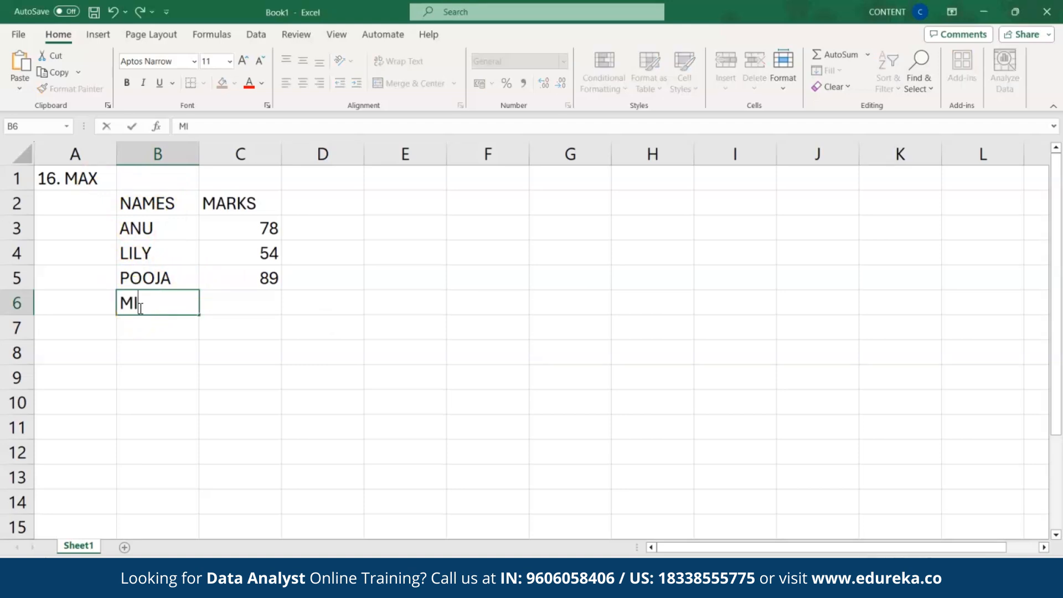
pyautogui.click(244, 317)
# Step: Enter =MAX(C3:C5) in C6 so it returns the highest mark, 89
pyautogui.click(248, 313)
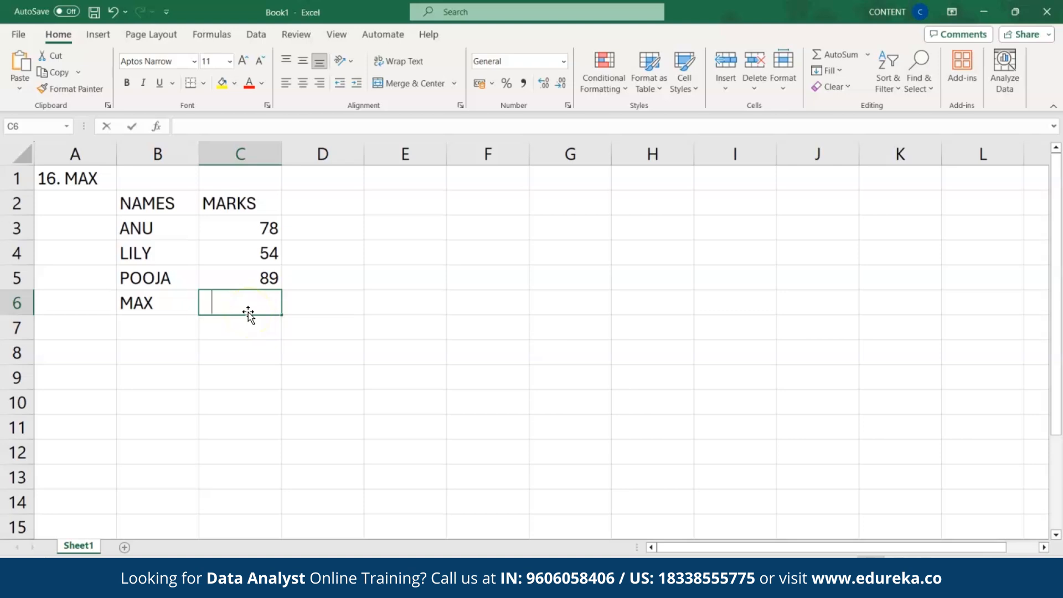
pyautogui.write('=MAX')
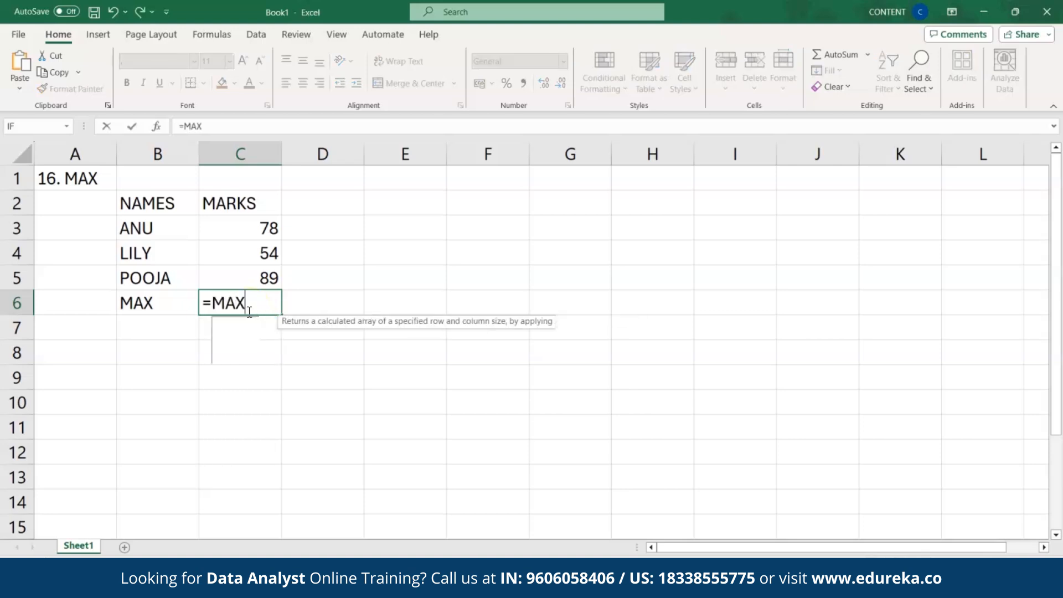
pyautogui.doubleClick(248, 324)
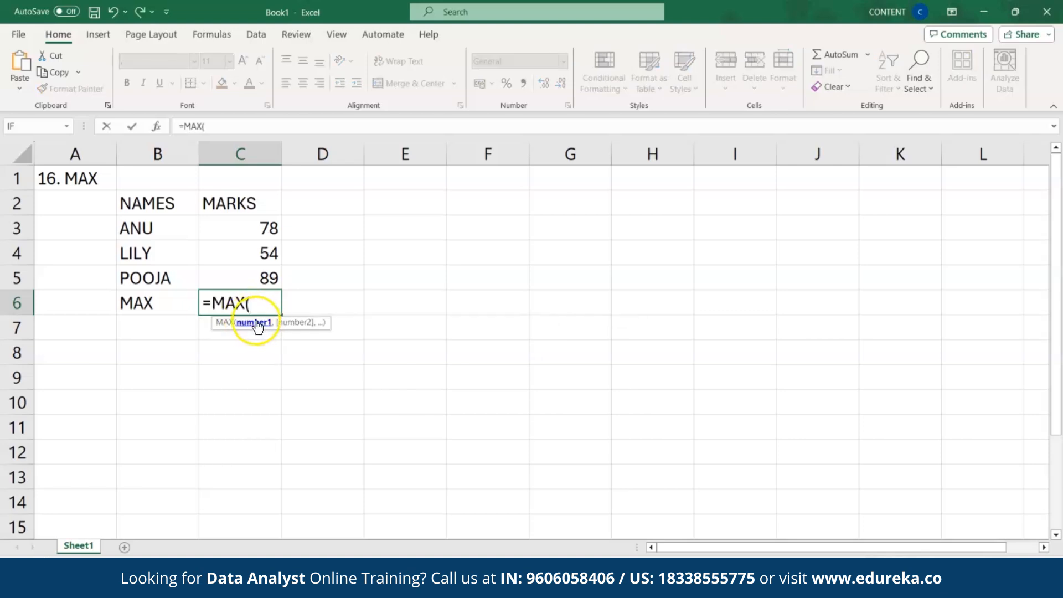
pyautogui.moveTo(254, 232); pyautogui.dragTo(253, 273)
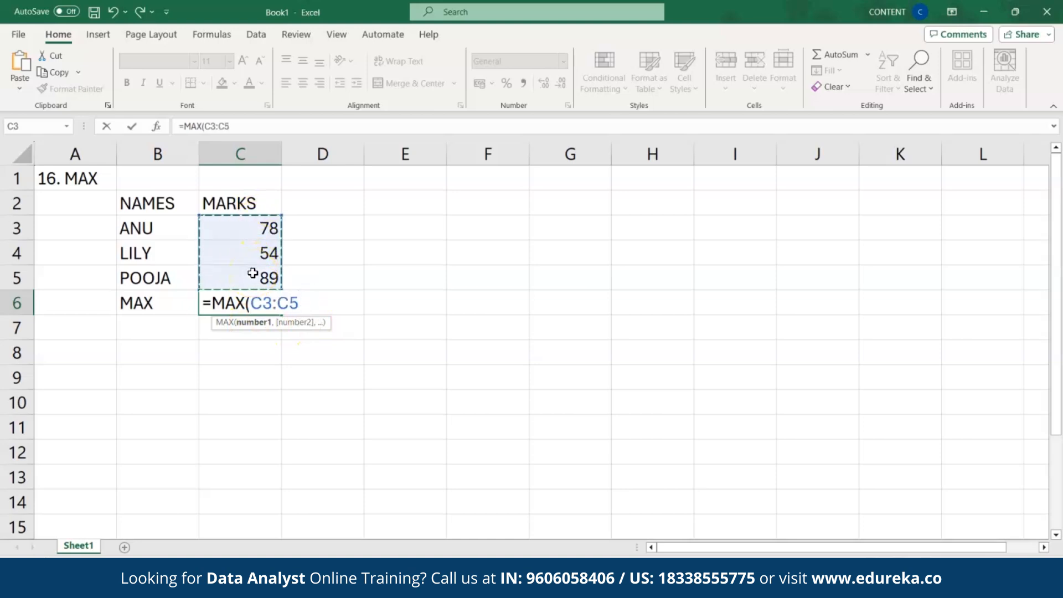
pyautogui.write(')')
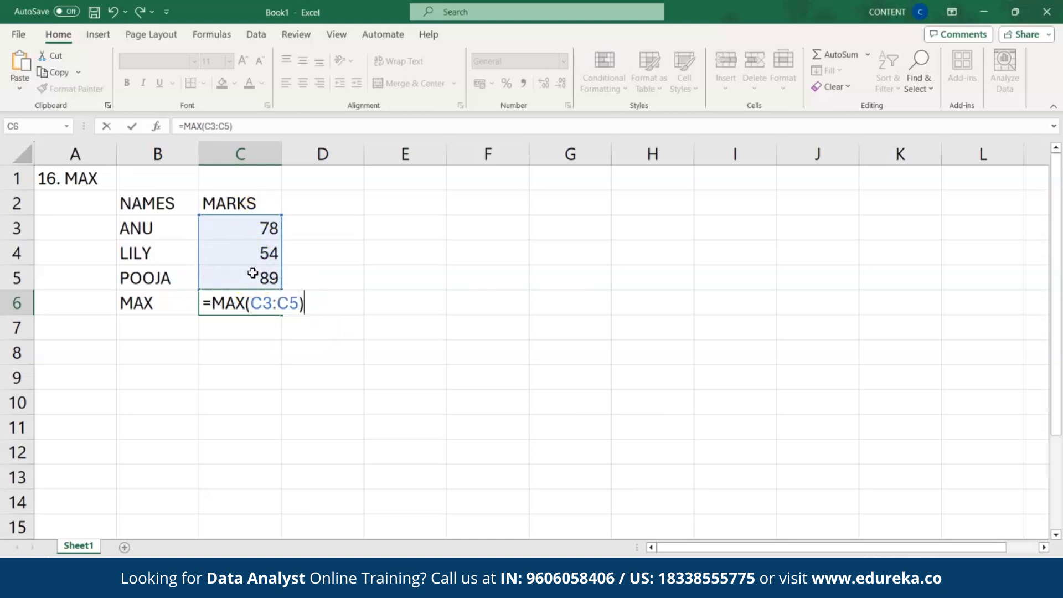
pyautogui.press('Return')
pyautogui.click(253, 298)
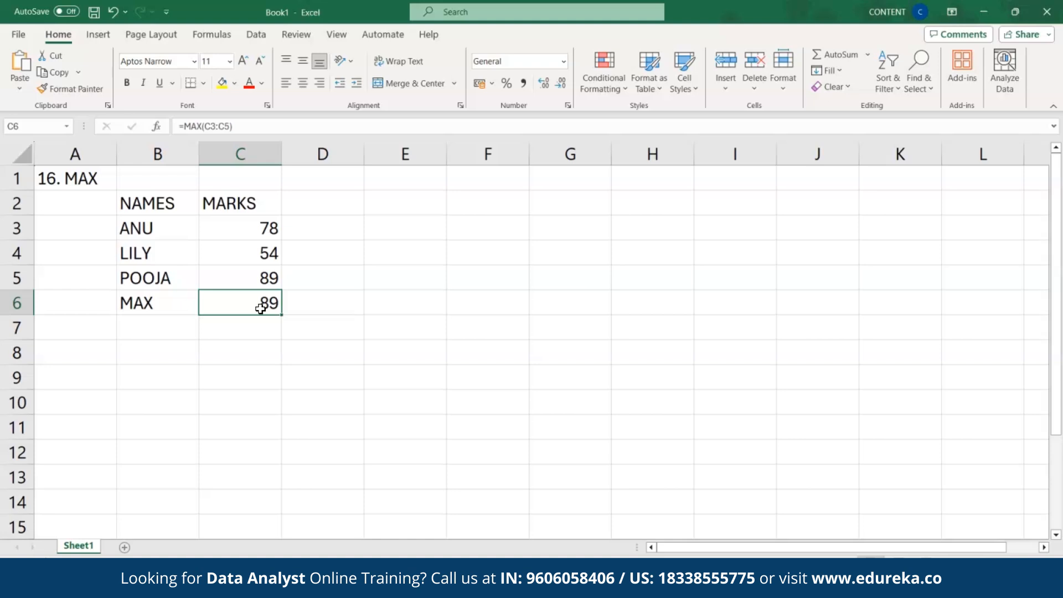
pyautogui.click(243, 307)
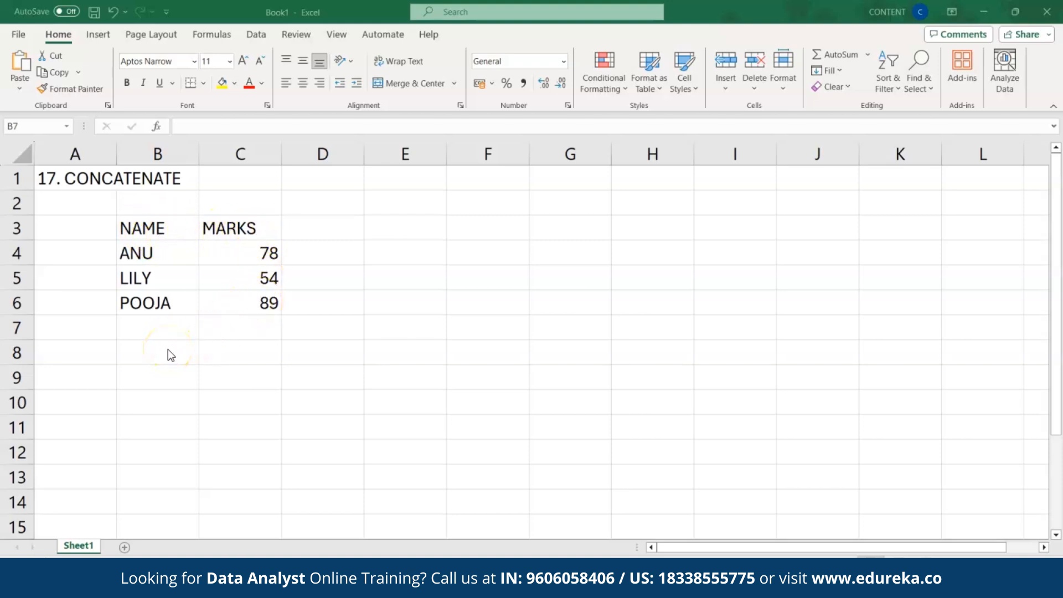
# Step: Label cell B7 'CONCAT'
pyautogui.doubleClick(166, 335)
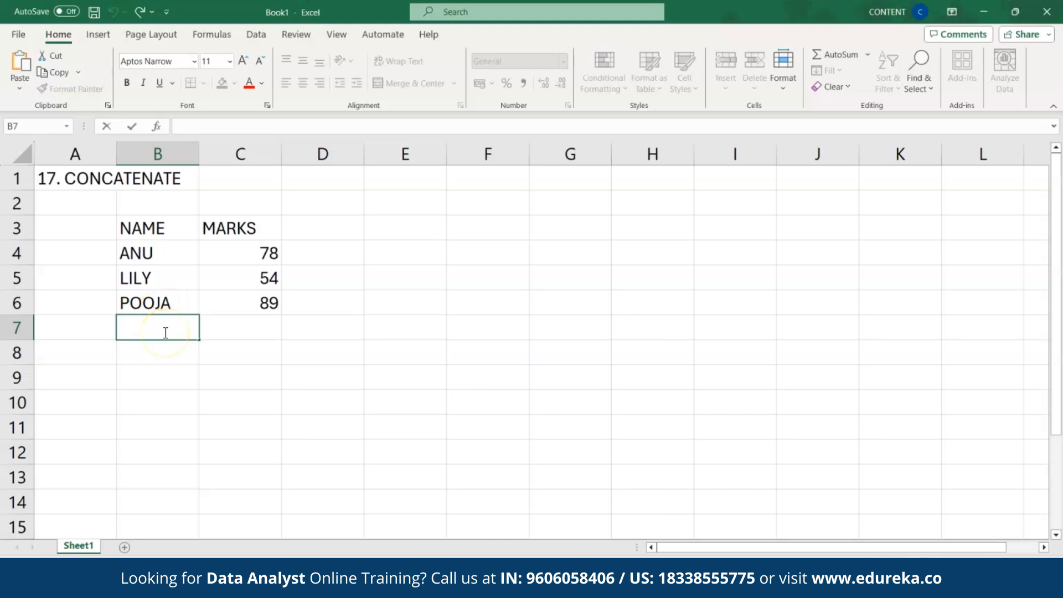
pyautogui.write('CONCAT')
pyautogui.click(234, 335)
# Step: Enter =CONCAT(B3:C6) in C7 to join all labels and marks into one string
pyautogui.doubleClick(235, 334)
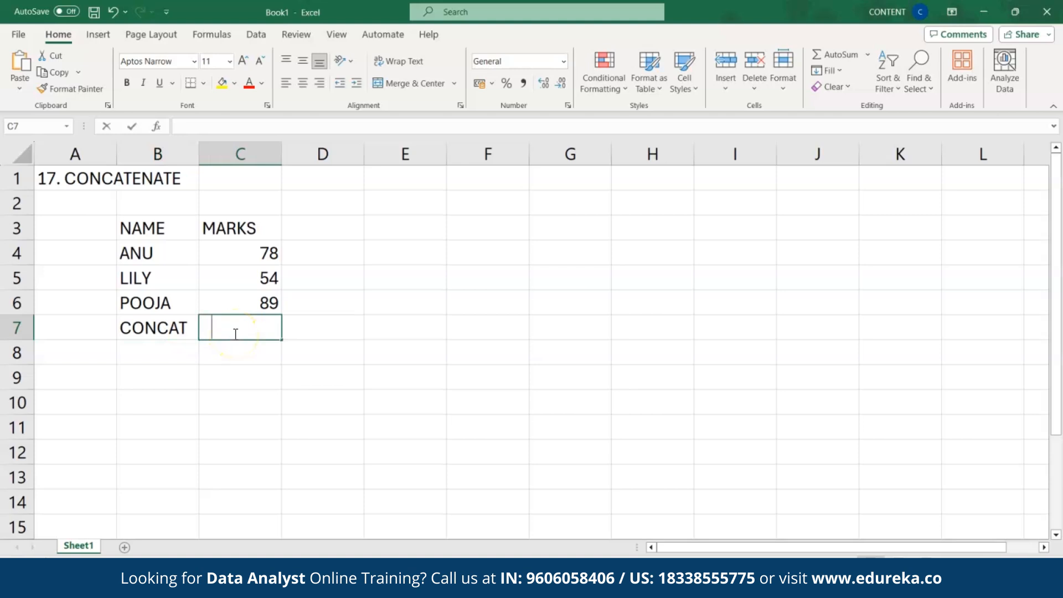
pyautogui.write('=C')
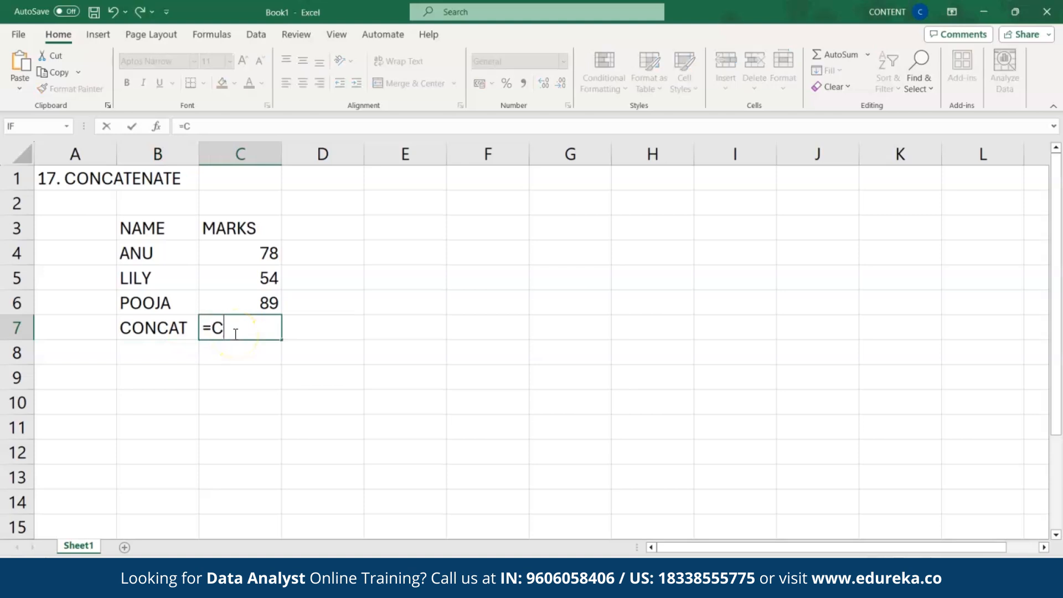
pyautogui.write('ONCAT')
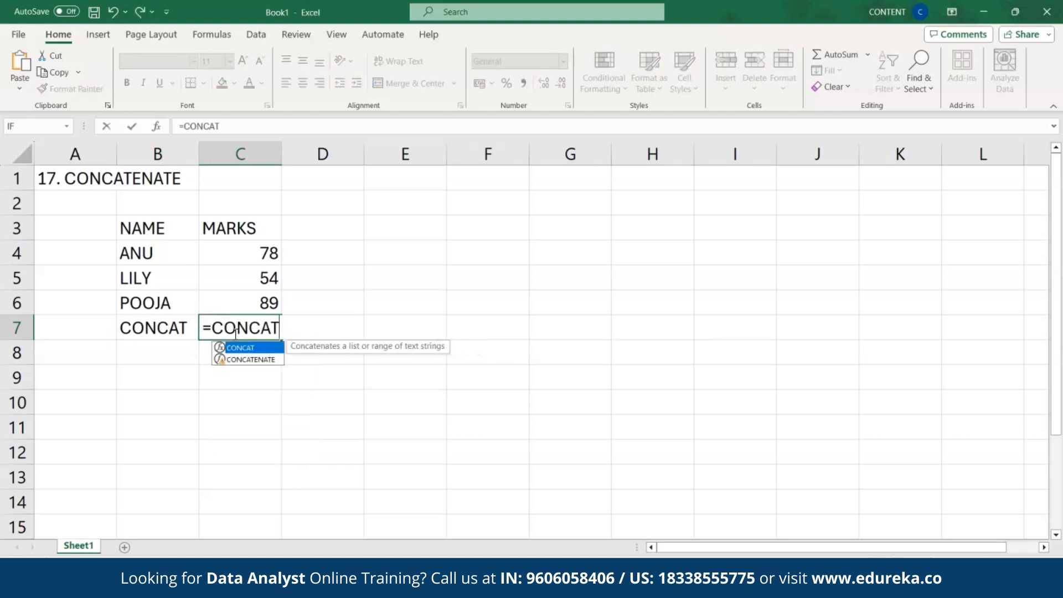
pyautogui.doubleClick(260, 349)
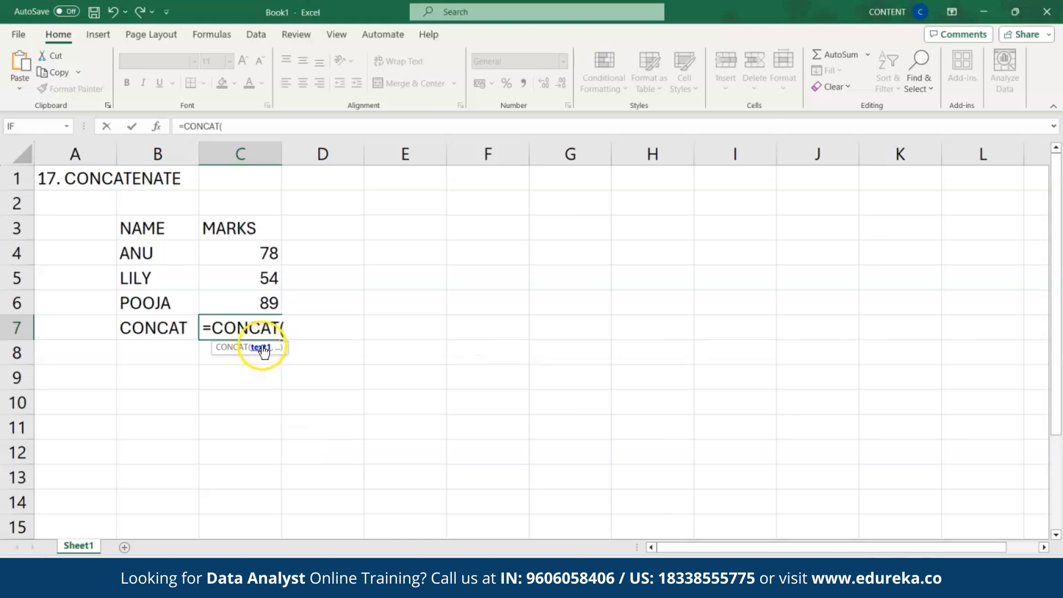
pyautogui.moveTo(129, 220); pyautogui.dragTo(246, 301)
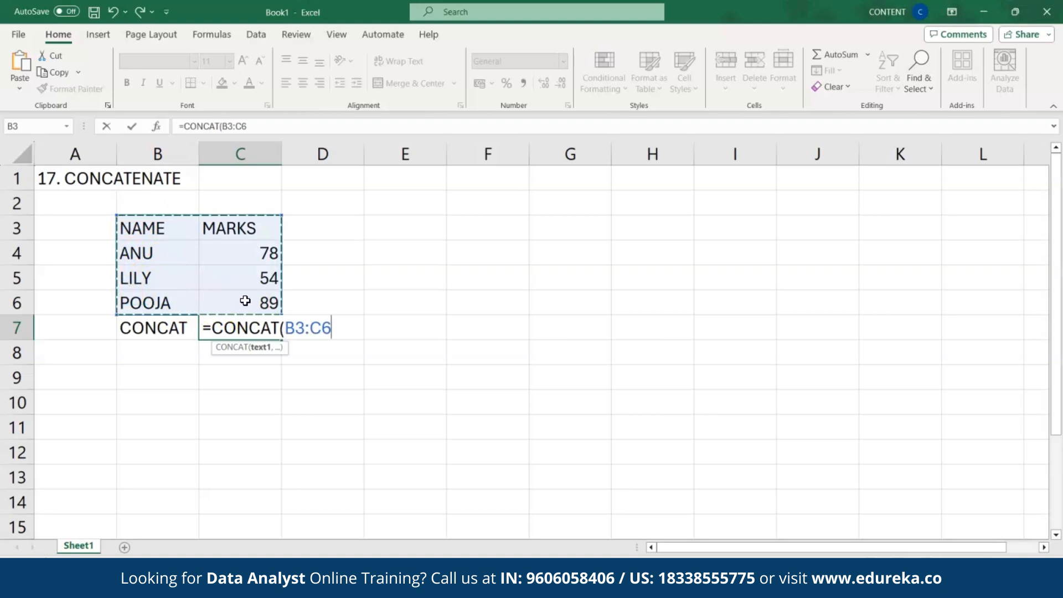
pyautogui.write(')')
pyautogui.press('Return')
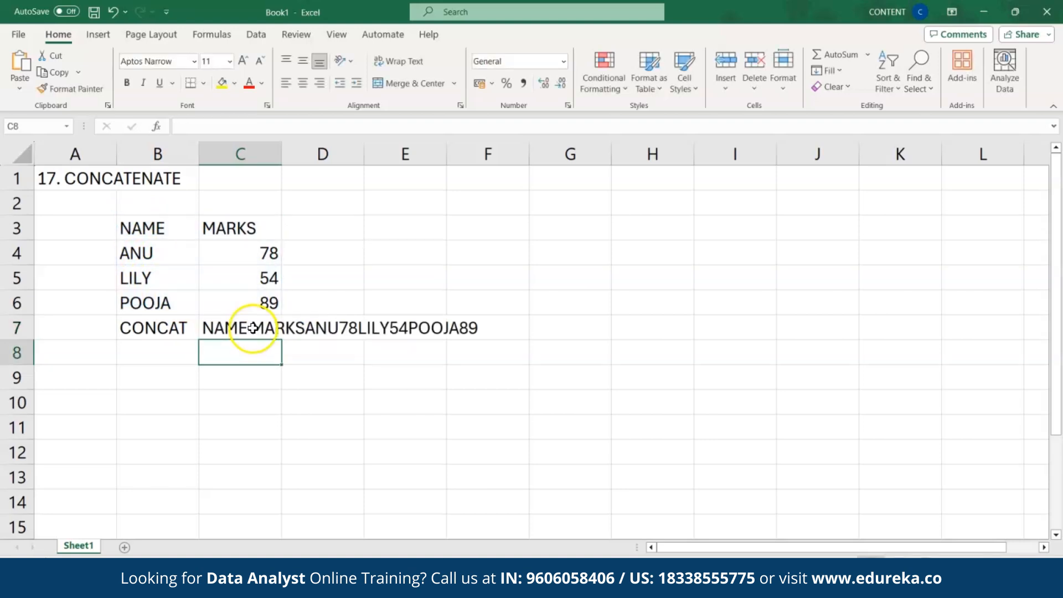
pyautogui.click(253, 328)
pyautogui.click(249, 349)
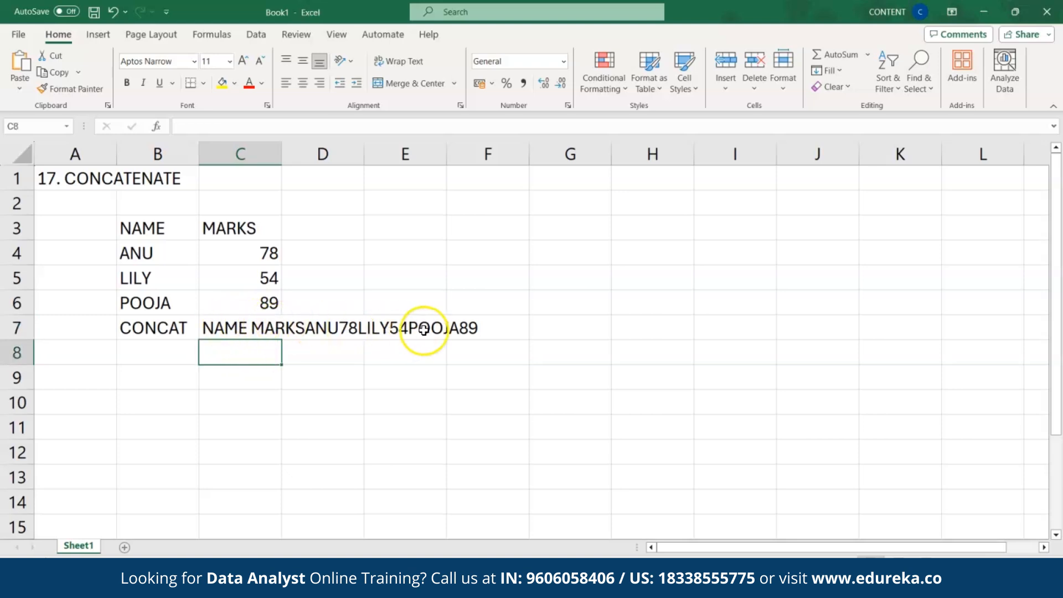
pyautogui.click(248, 332)
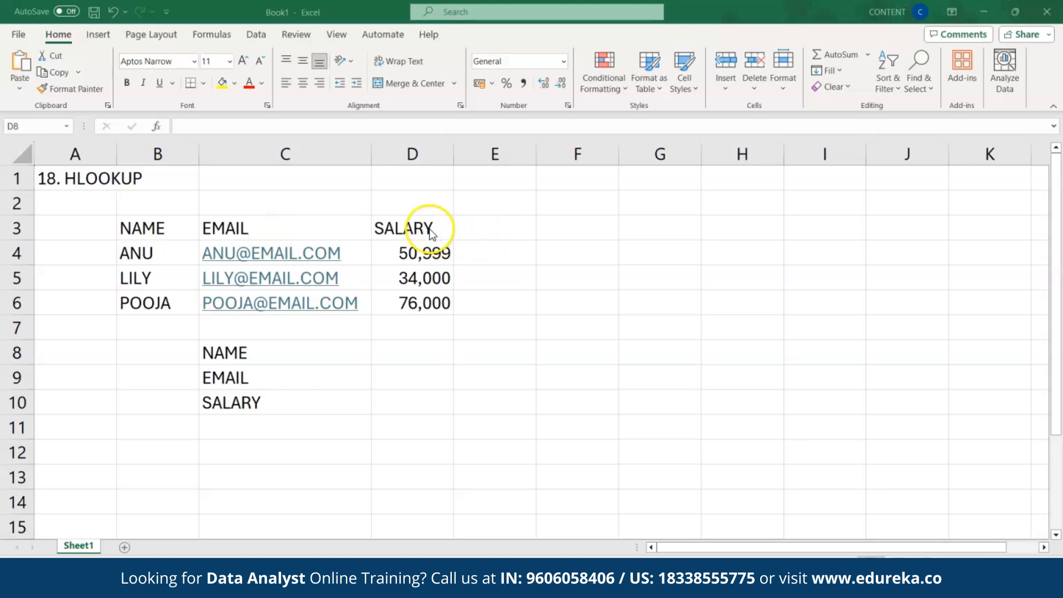
# Step: Enter =HLOOKUP(B3,B3:D6,2,FALSE) in D8 so it returns ANU
pyautogui.click(386, 357)
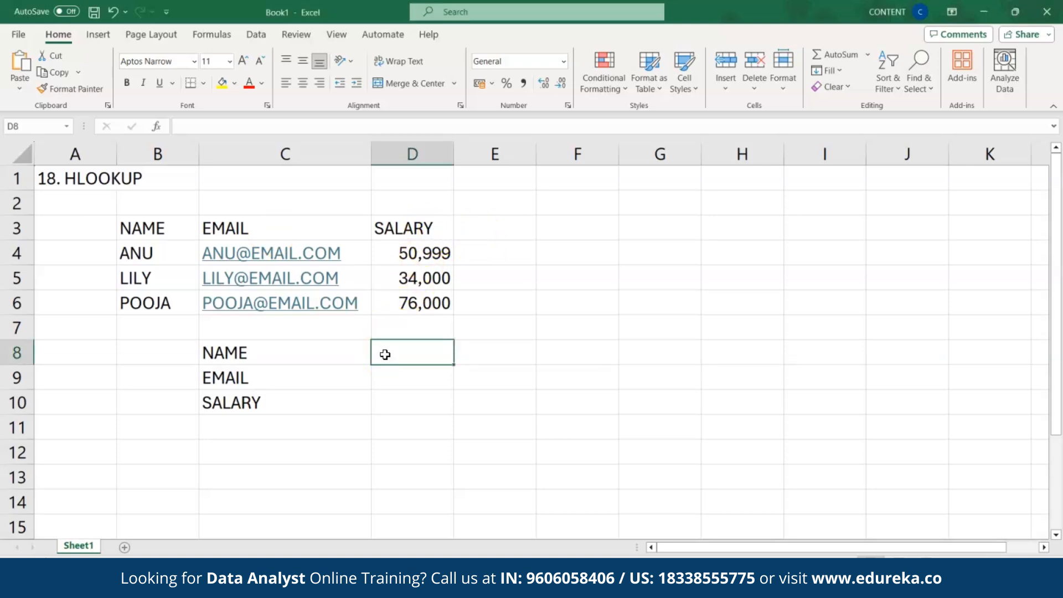
pyautogui.write('=')
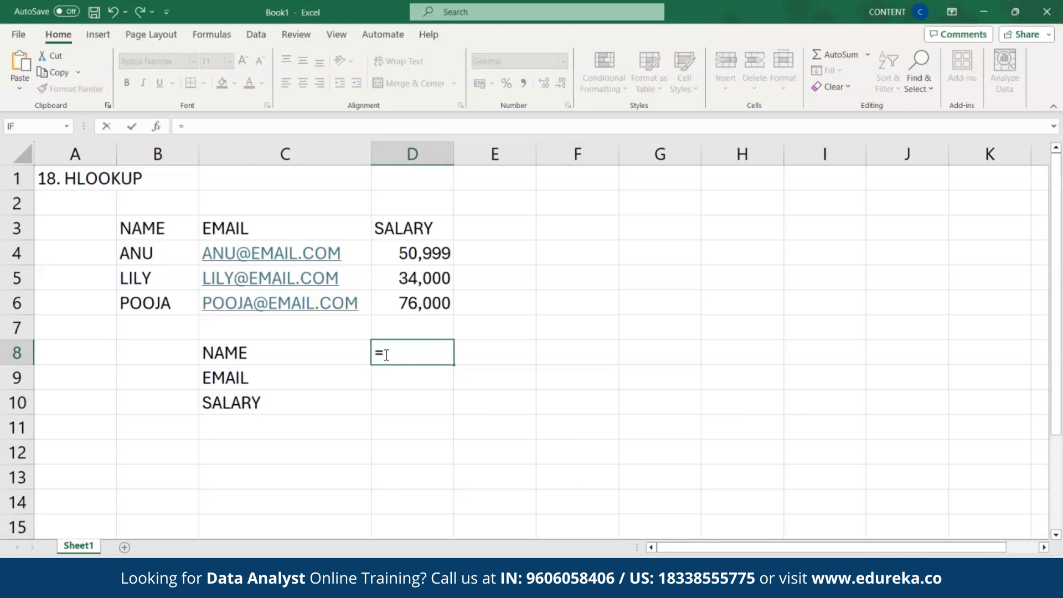
pyautogui.write('HLOO')
pyautogui.doubleClick(409, 374)
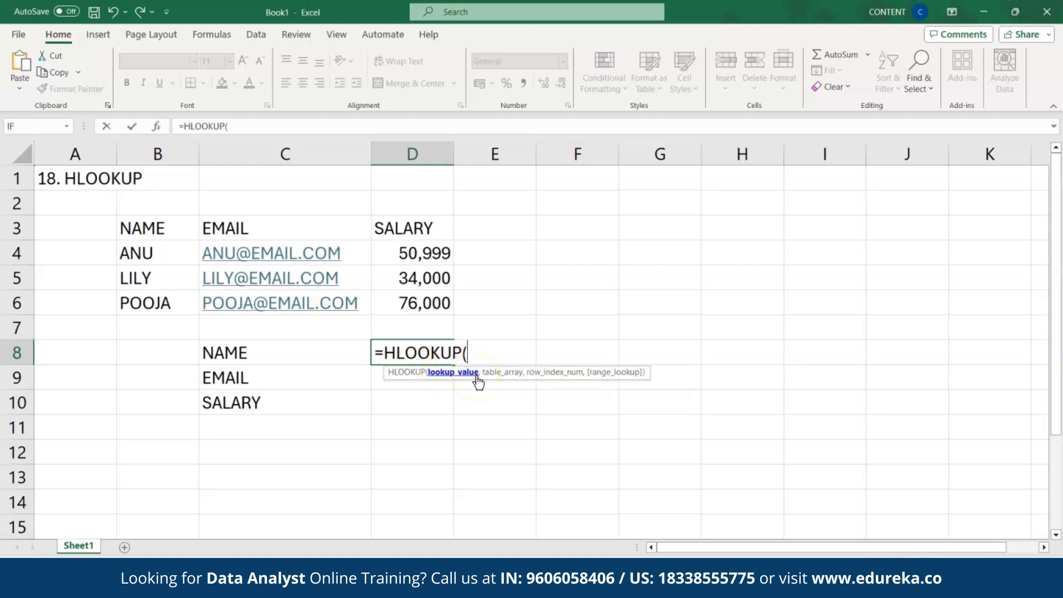
pyautogui.click(174, 230)
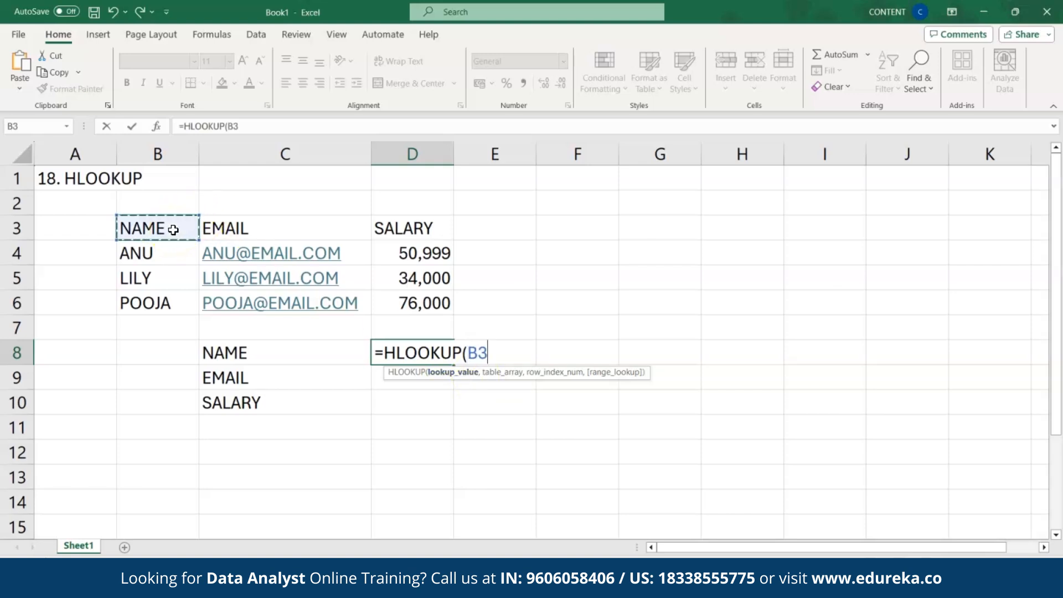
pyautogui.write(',')
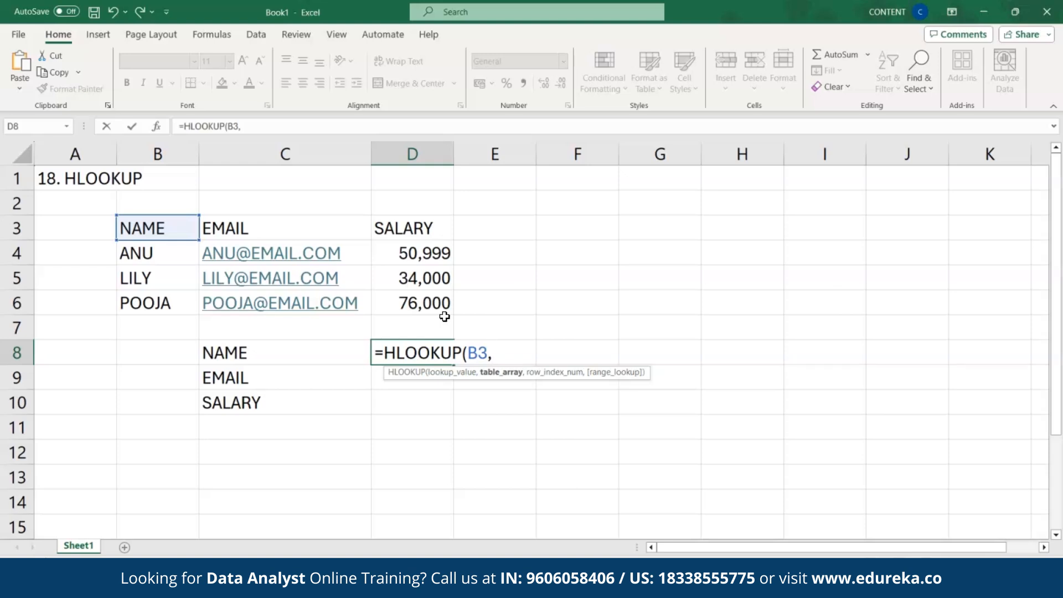
pyautogui.moveTo(176, 227); pyautogui.dragTo(400, 303)
pyautogui.write(',')
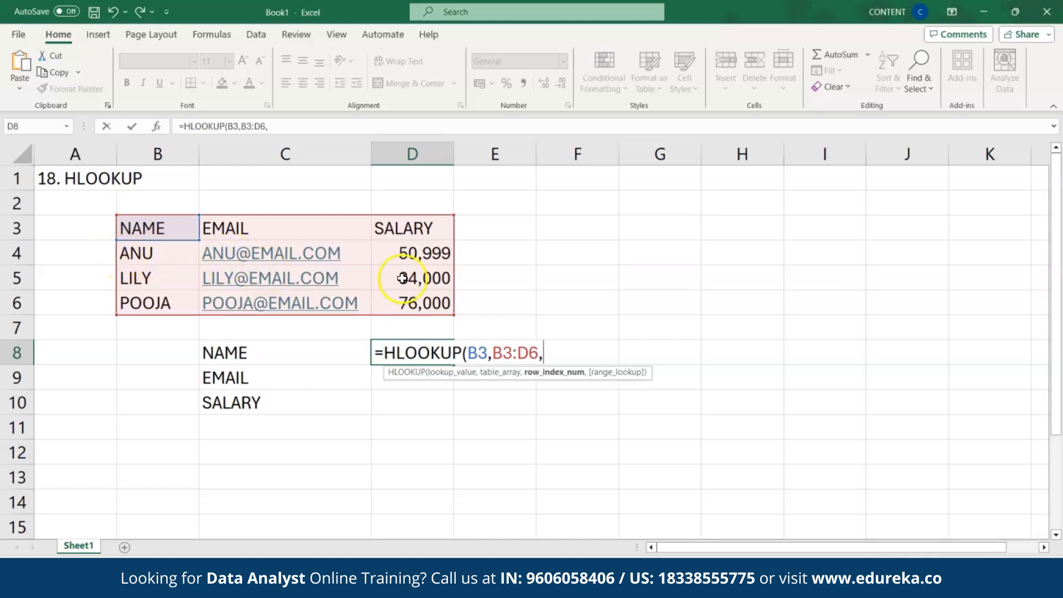
pyautogui.write('2,')
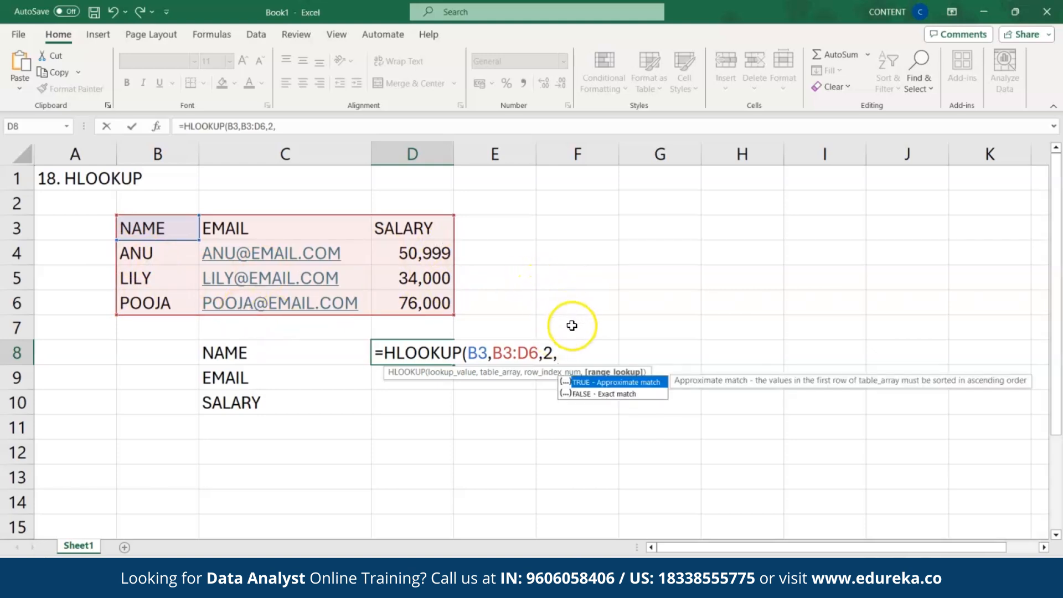
pyautogui.doubleClick(596, 396)
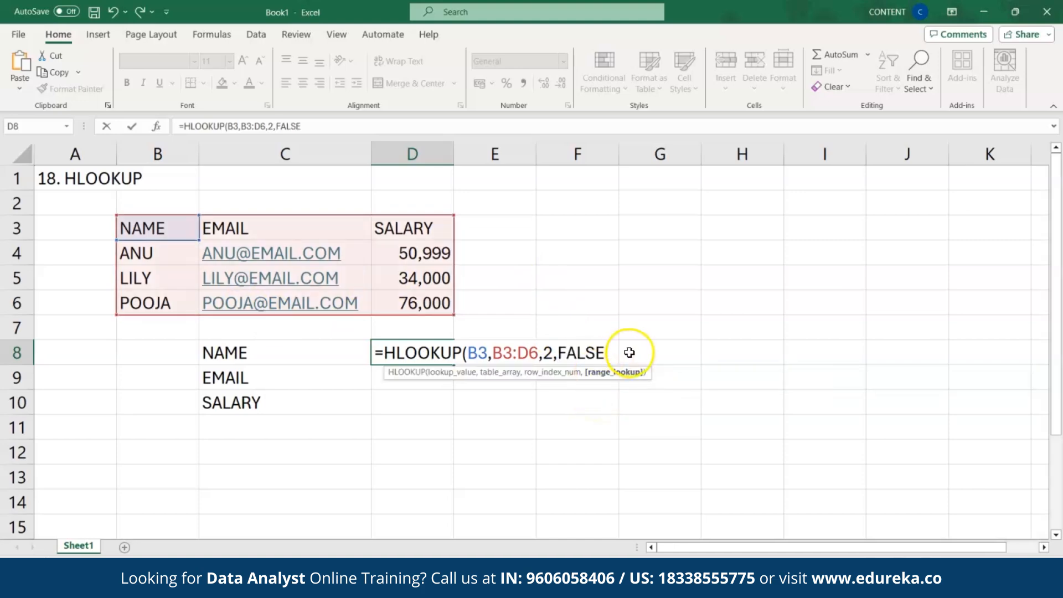
pyautogui.write(')')
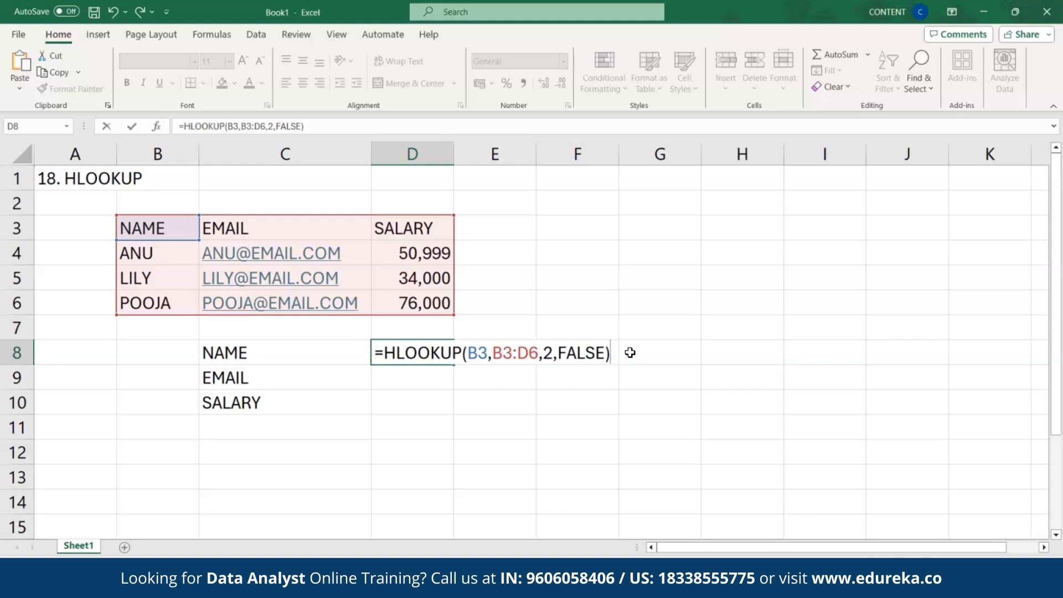
pyautogui.press('Return')
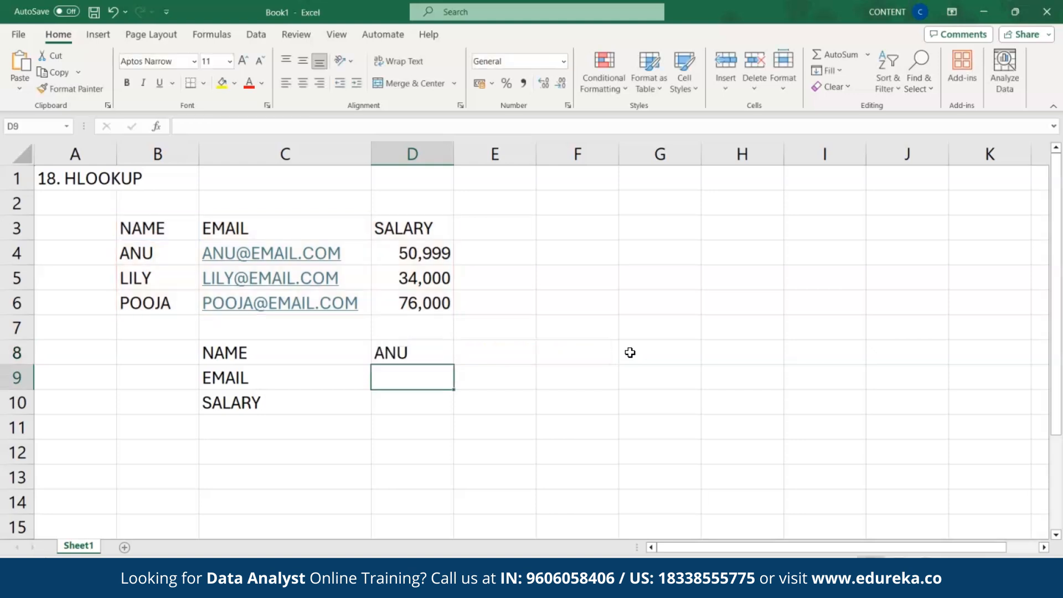
# Step: Enter =HLOOKUP(C3,B3:D6,2,FALSE) in D9 to return the first email
pyautogui.click(406, 353)
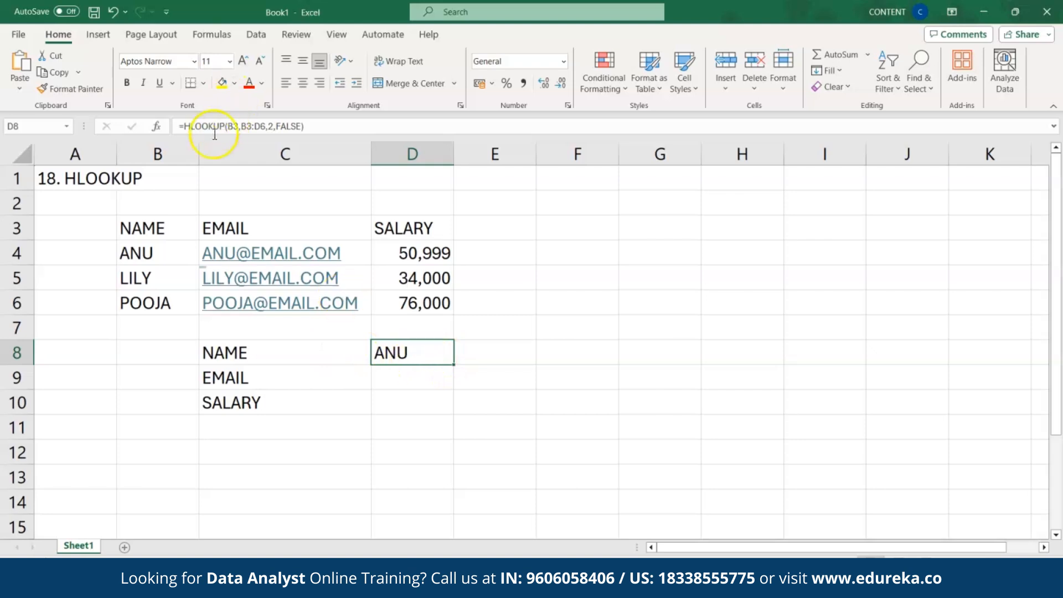
pyautogui.click(387, 381)
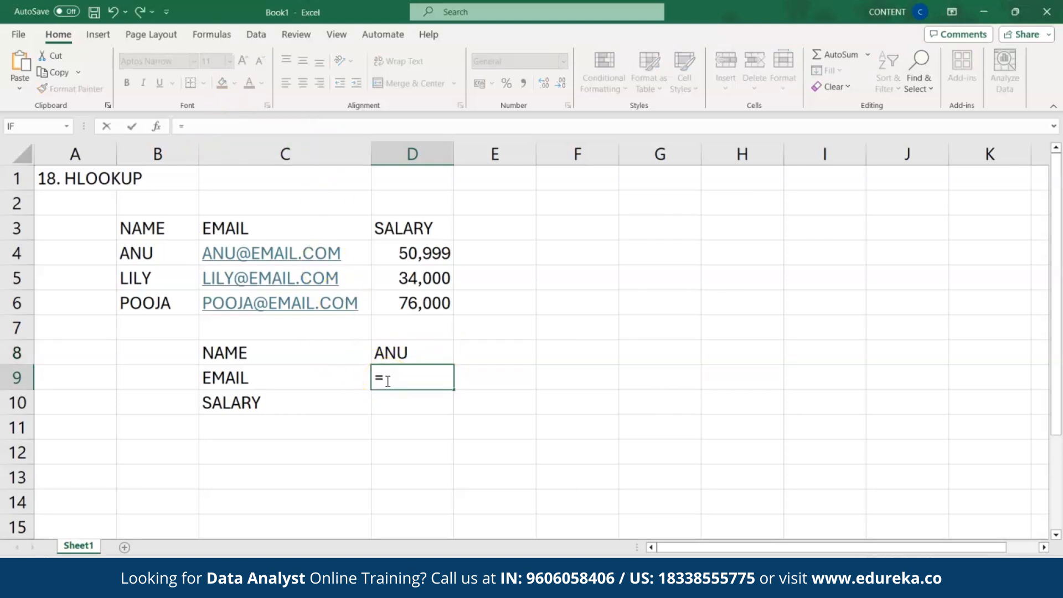
pyautogui.write('HL')
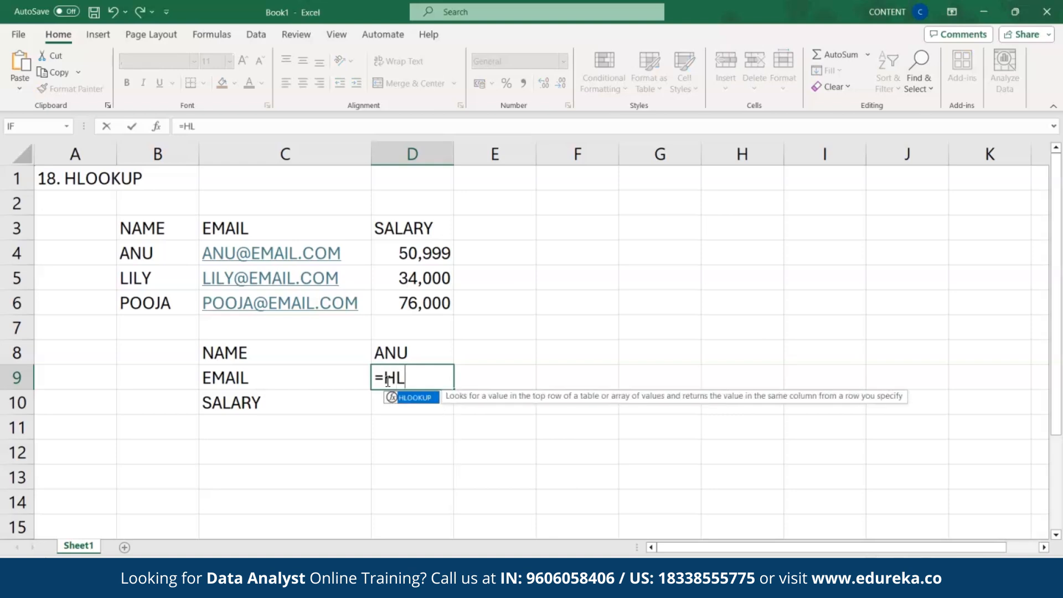
pyautogui.doubleClick(397, 397)
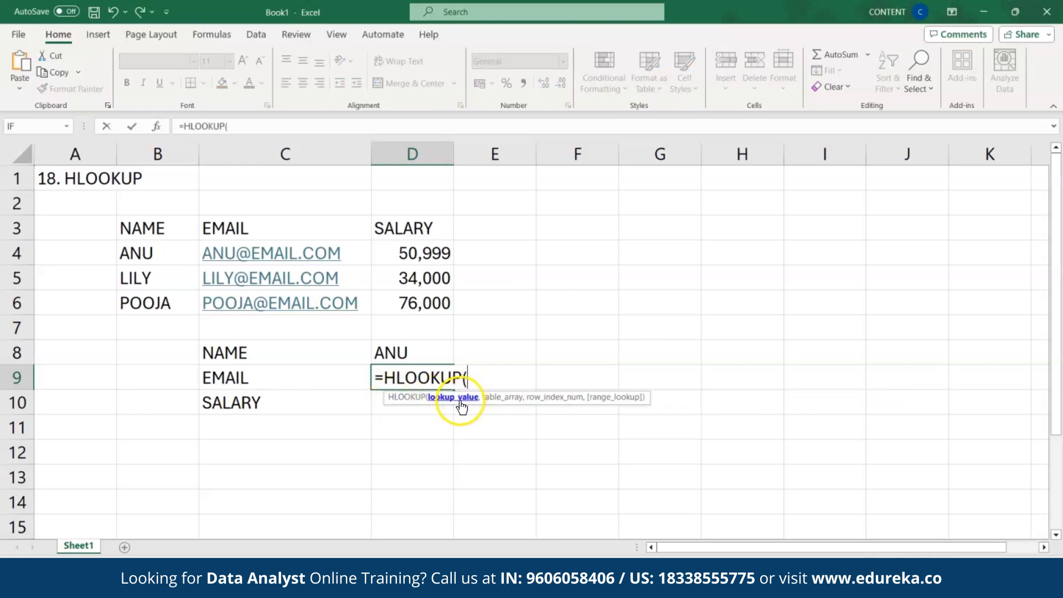
pyautogui.click(268, 233)
pyautogui.write(',')
pyautogui.moveTo(150, 224); pyautogui.dragTo(408, 316)
pyautogui.write(',')
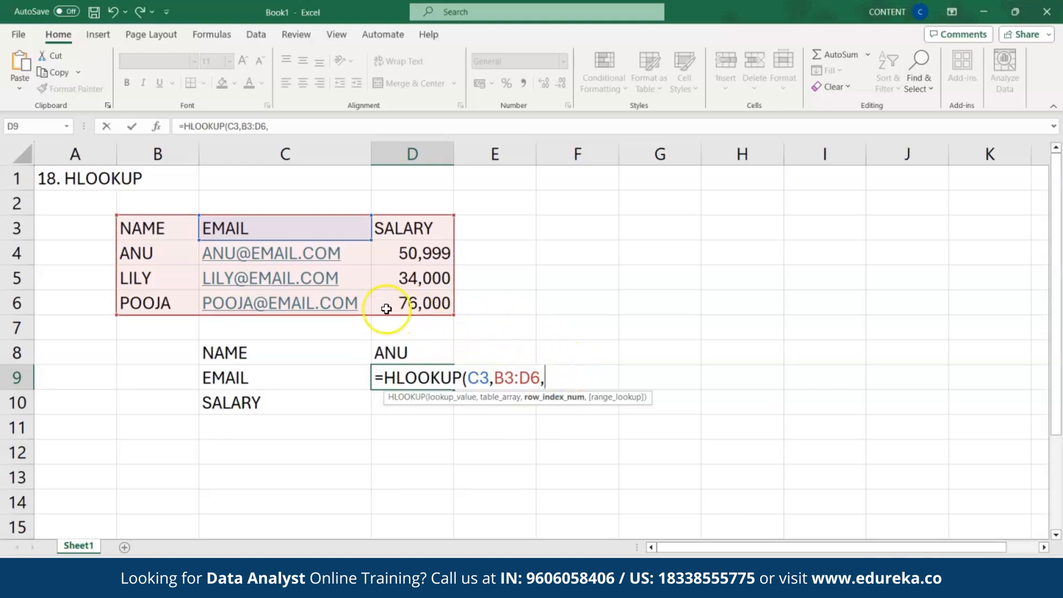
pyautogui.write('2,')
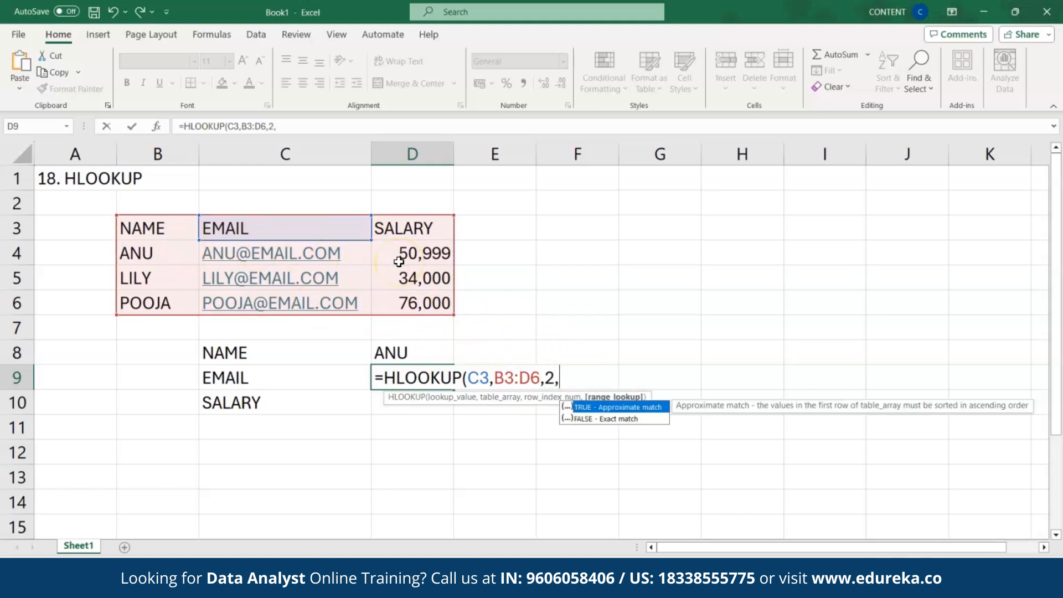
pyautogui.doubleClick(623, 418)
pyautogui.write(')')
pyautogui.press('Return')
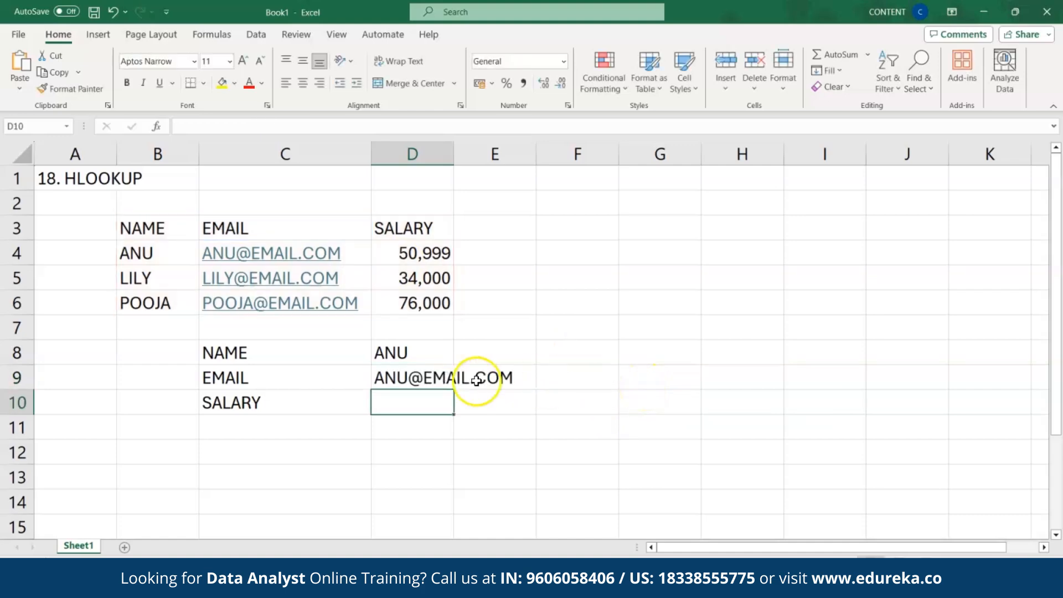
pyautogui.click(413, 376)
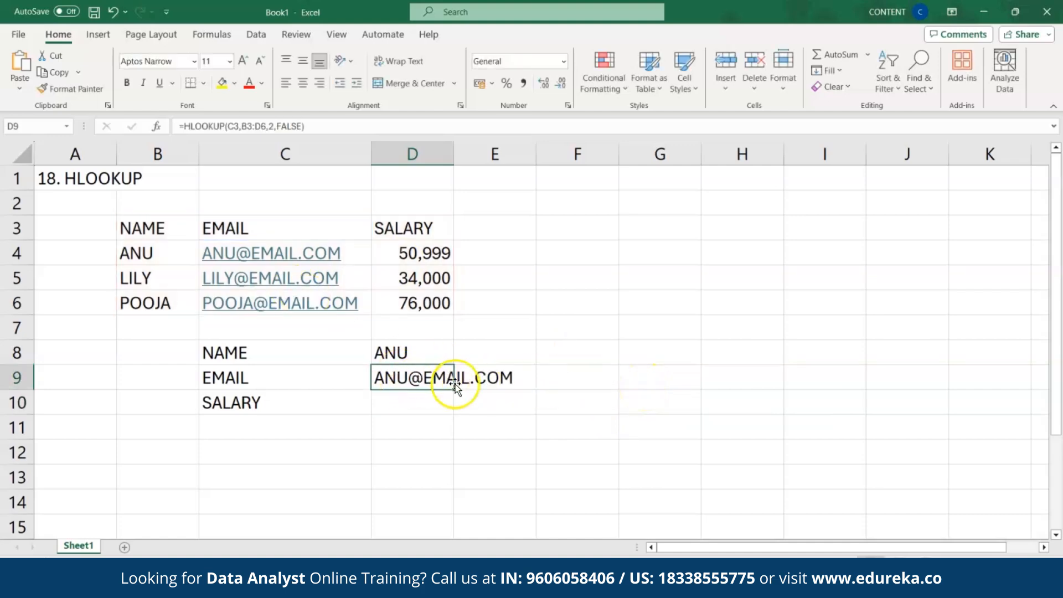
# Step: Begin an HLOOKUP formula in D10 for the salary lookup
pyautogui.click(412, 404)
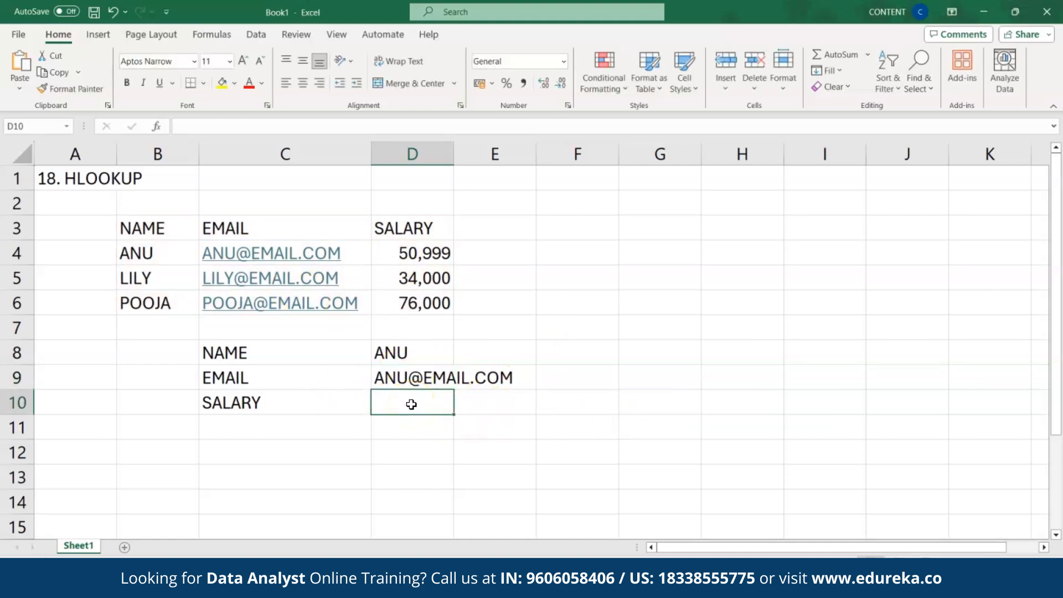
pyautogui.write('=H')
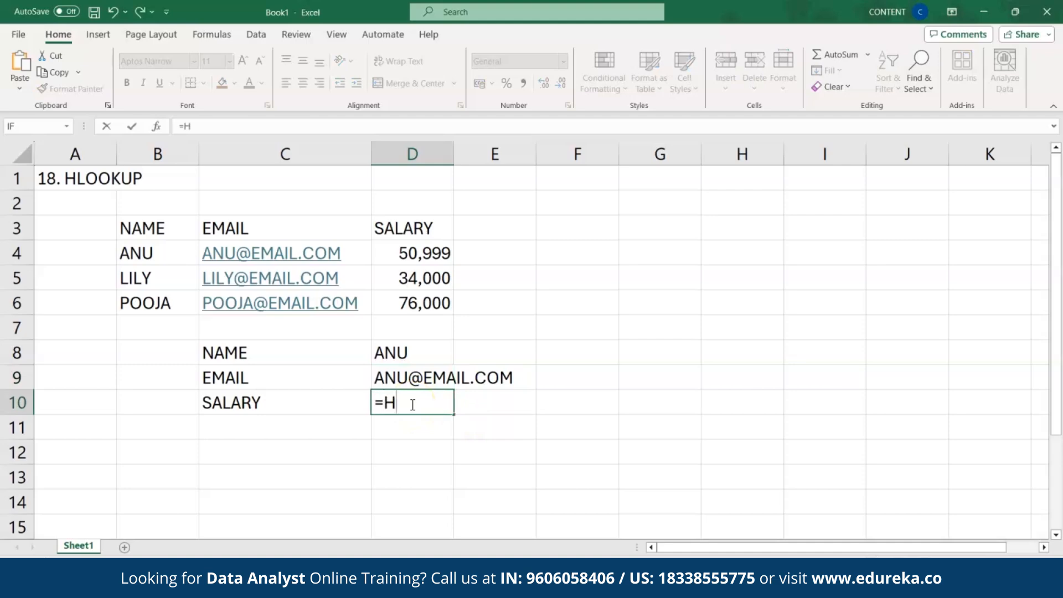
pyautogui.write('L')
pyautogui.doubleClick(422, 423)
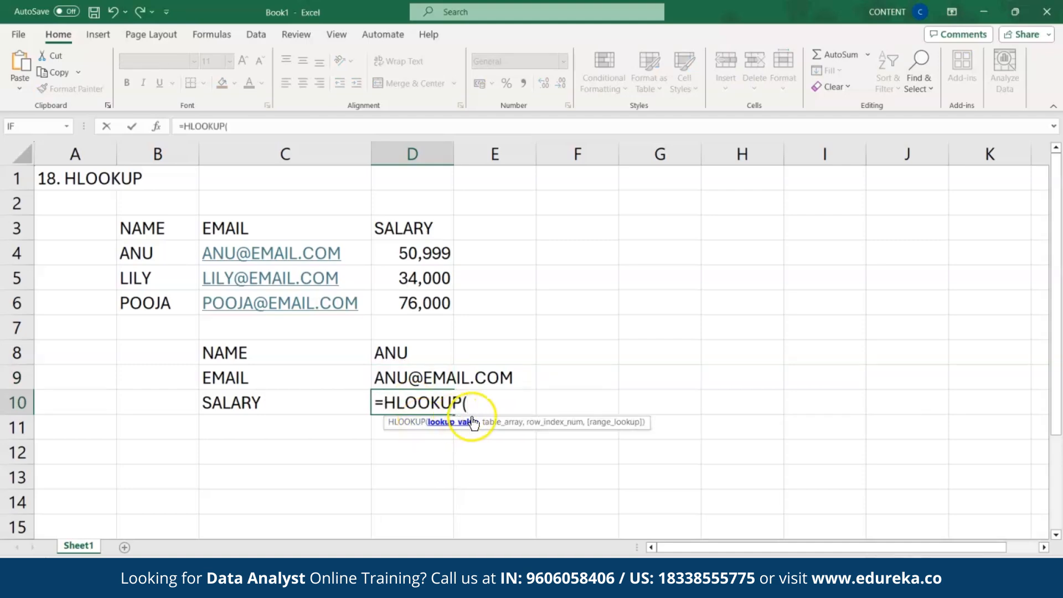